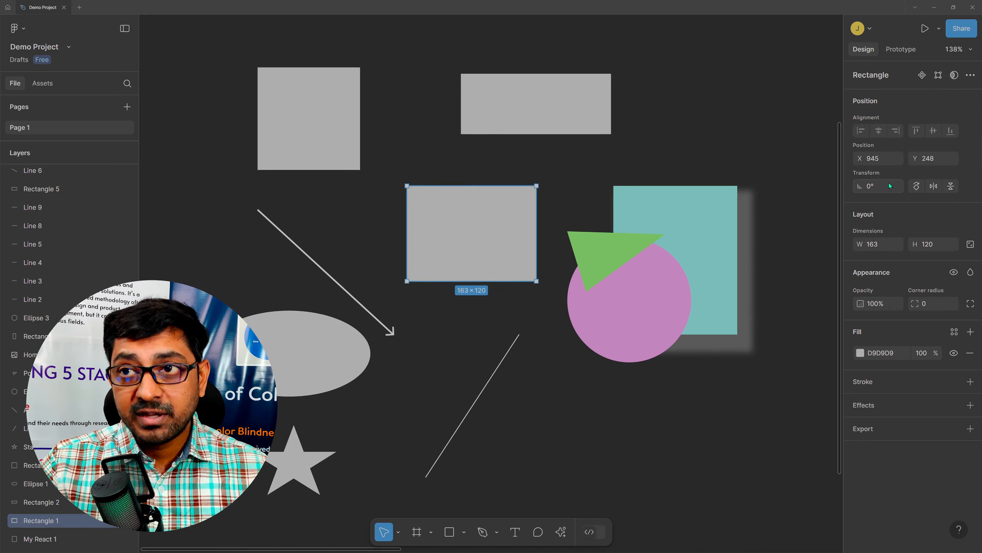
# - Examine the Move tool variants, the sample shapes, the Home Page sketch and its wireframe built from rectangles on Page 1
pyautogui.scroll(3, 107, 266)
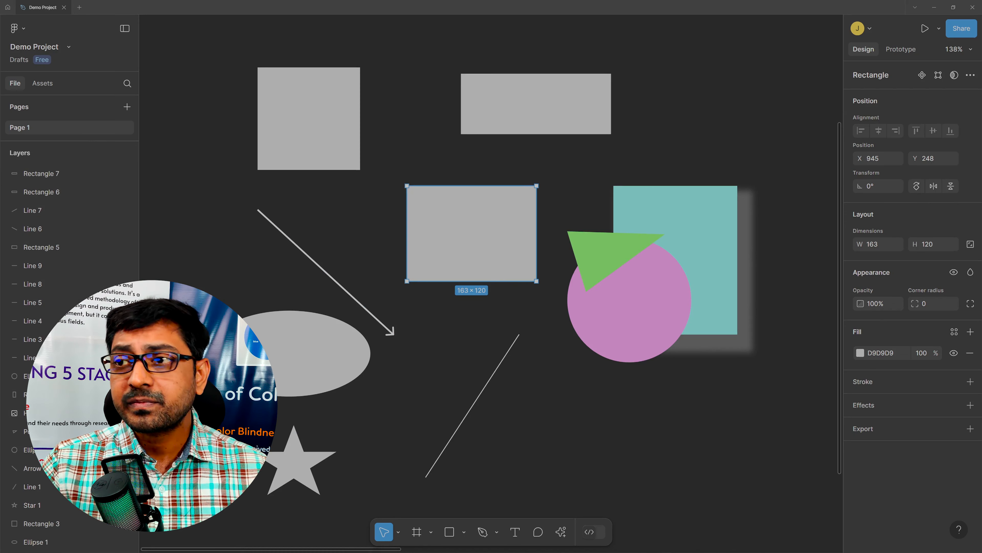
pyautogui.click(398, 532)
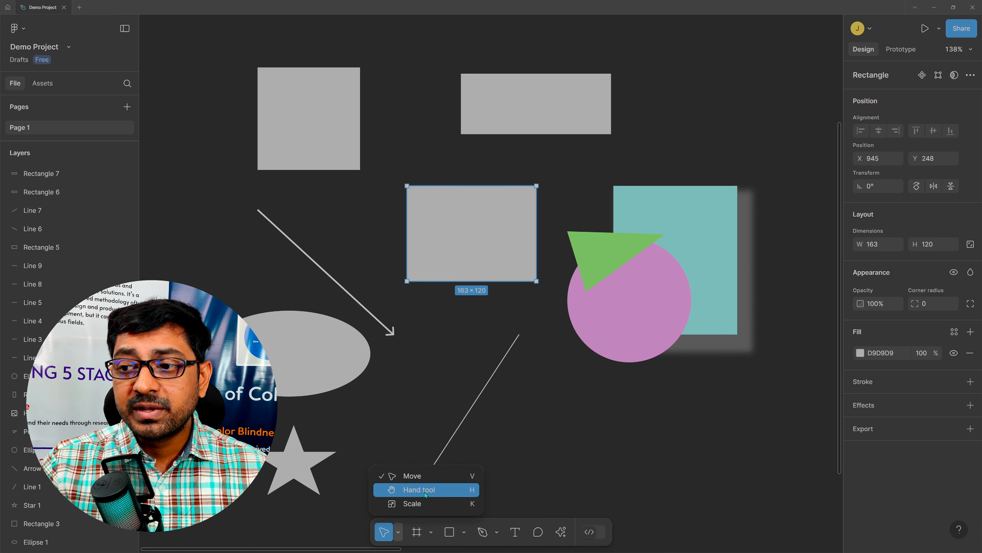
pyautogui.click(509, 416)
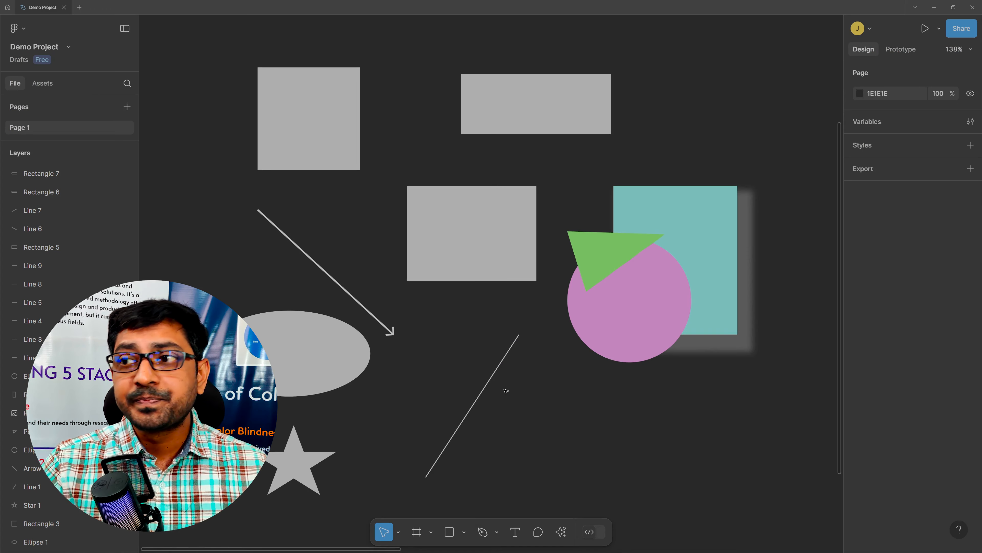
pyautogui.scroll(-10, 543, 351)
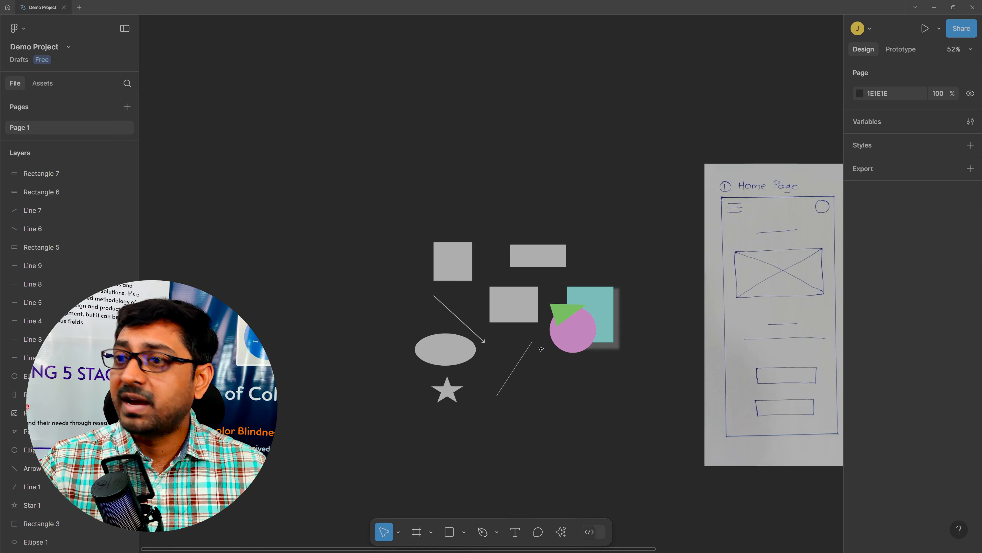
pyautogui.moveTo(609, 304); pyautogui.dragTo(381, 265)
pyautogui.scroll(5, 524, 296)
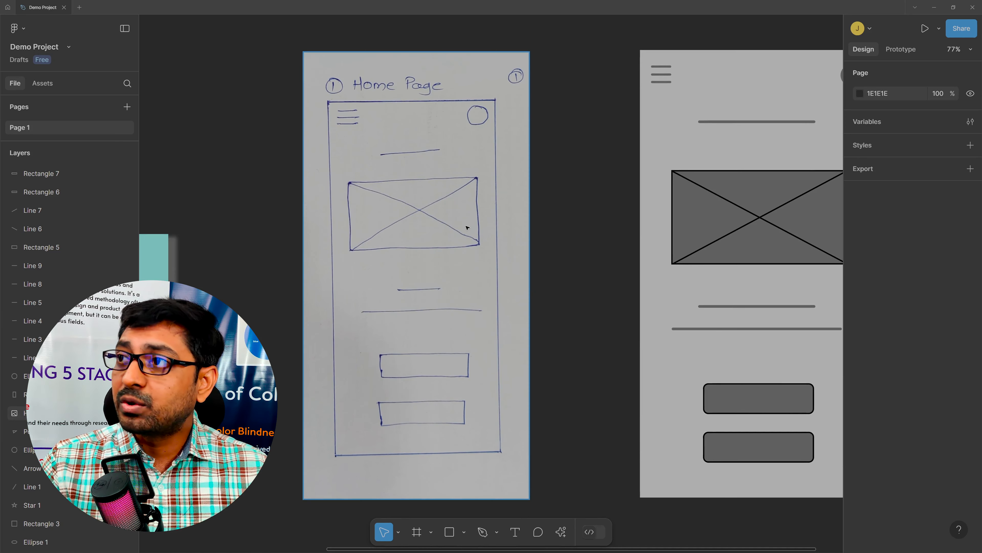
pyautogui.hscroll(5, 467, 227)
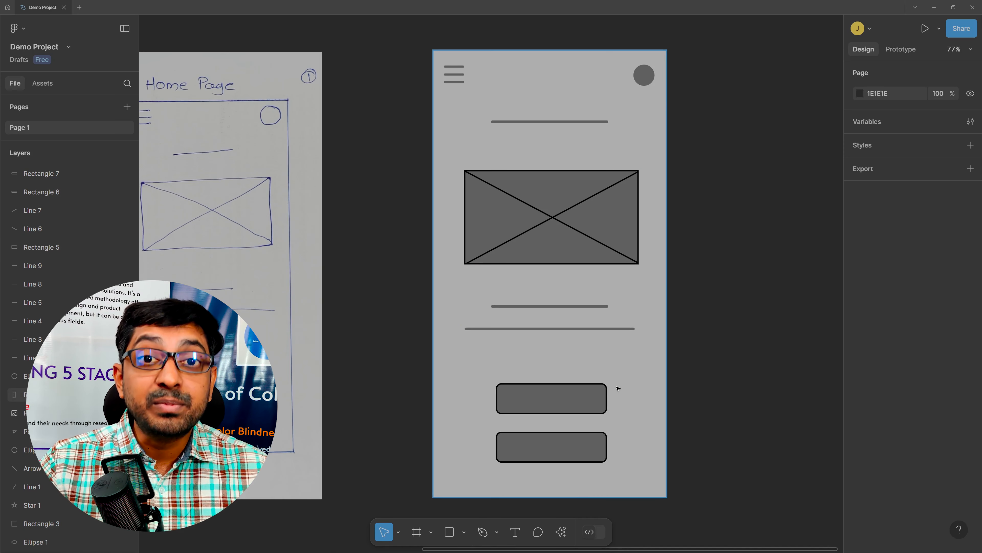
pyautogui.click(549, 180)
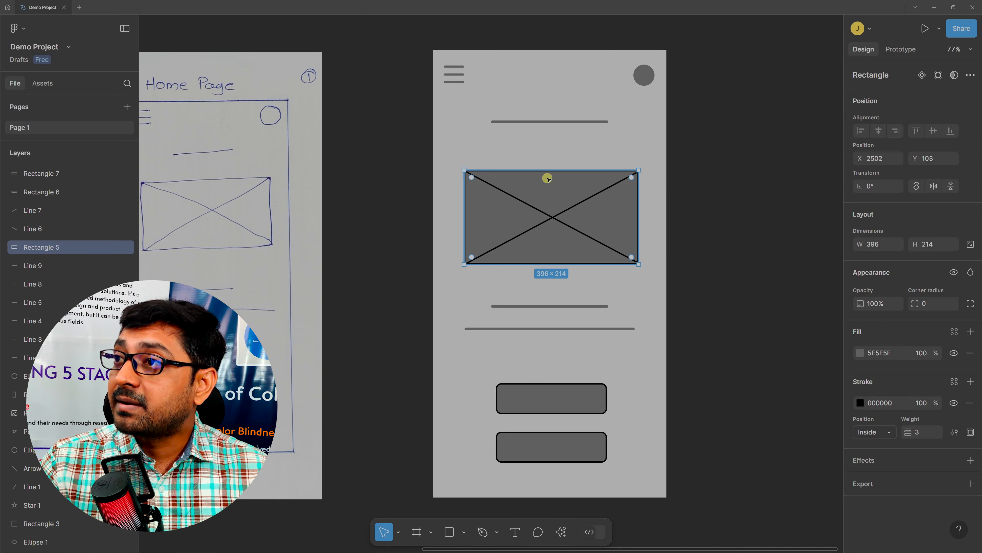
pyautogui.click(584, 85)
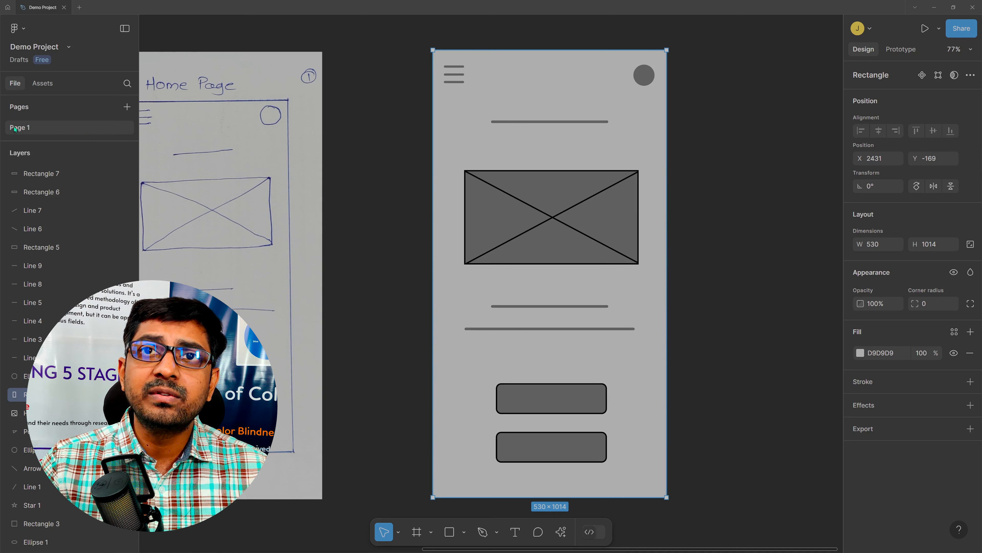
# - Add a new page to the file and name it Frame Demo
pyautogui.click(127, 107)
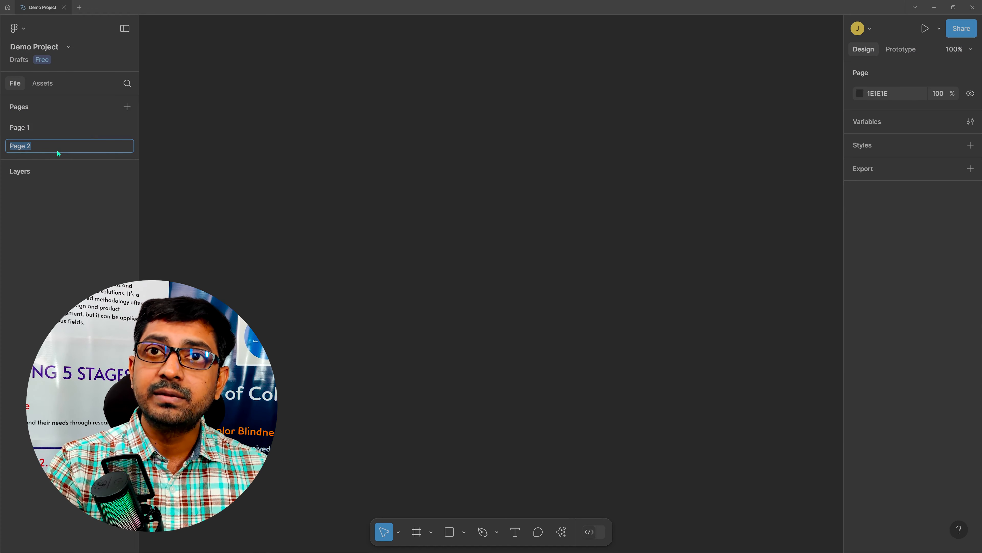
pyautogui.write('Frame ')
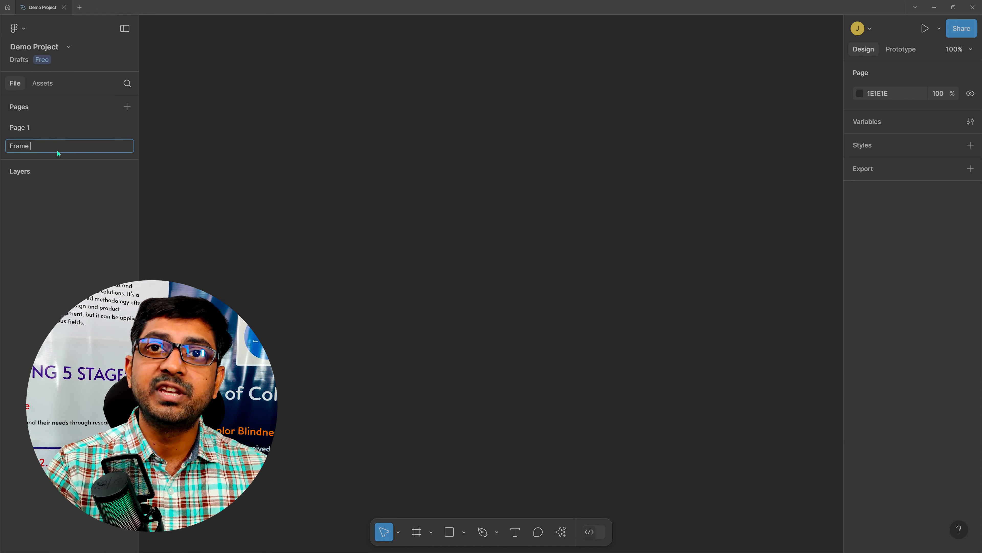
pyautogui.write('Demo')
pyautogui.press('Return')
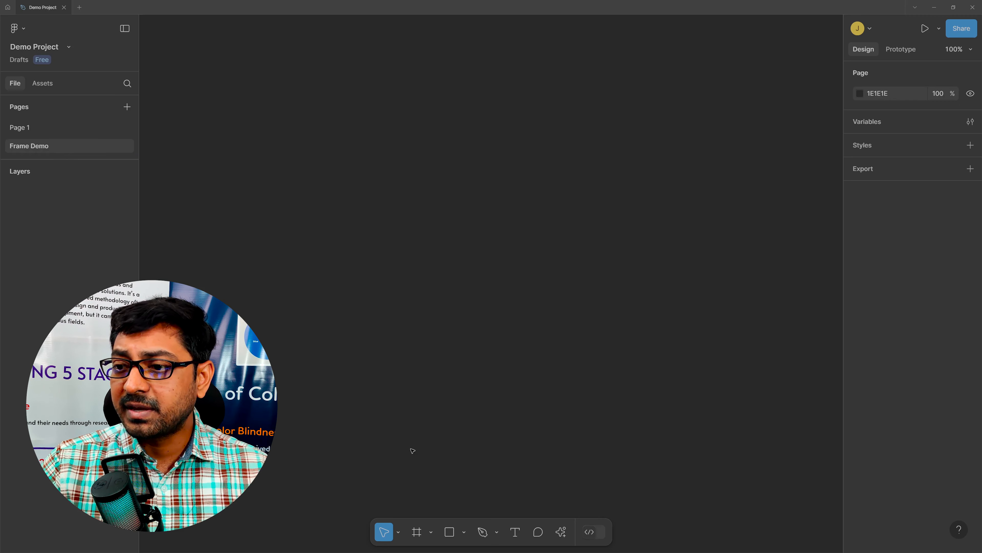
# - Draw a frame about 348 × 343 on the empty canvas and shift it slightly up and to the right
pyautogui.click(417, 534)
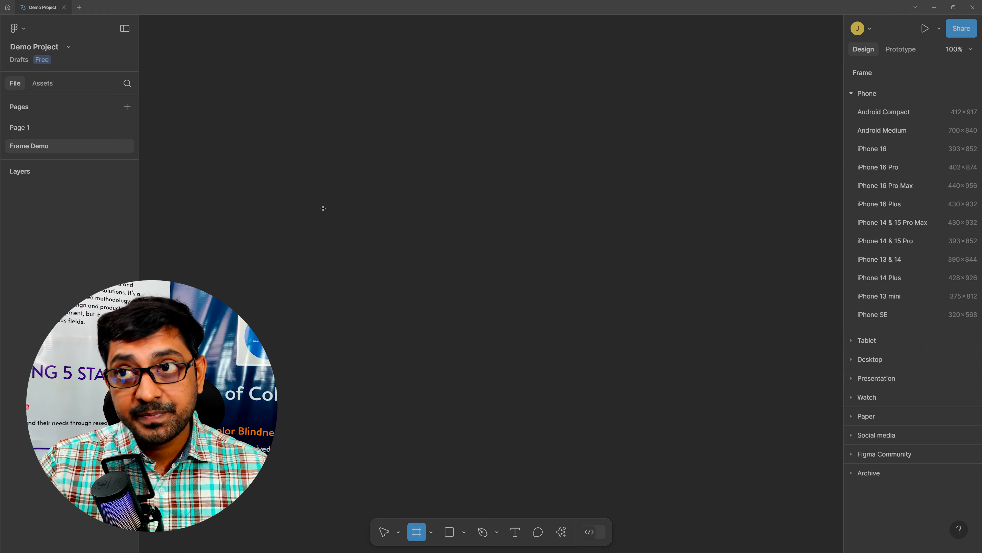
pyautogui.moveTo(289, 210); pyautogui.dragTo(489, 407)
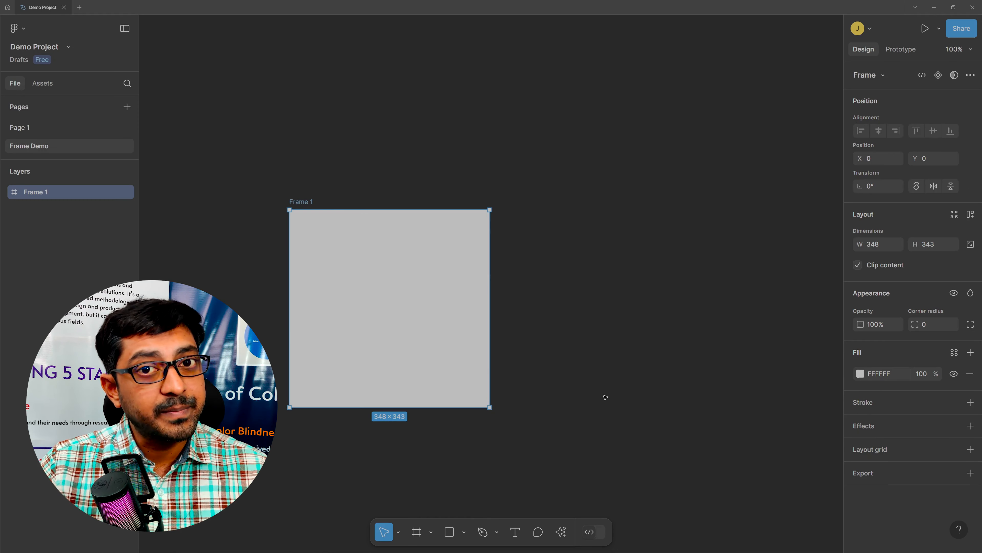
pyautogui.moveTo(303, 201); pyautogui.dragTo(311, 189)
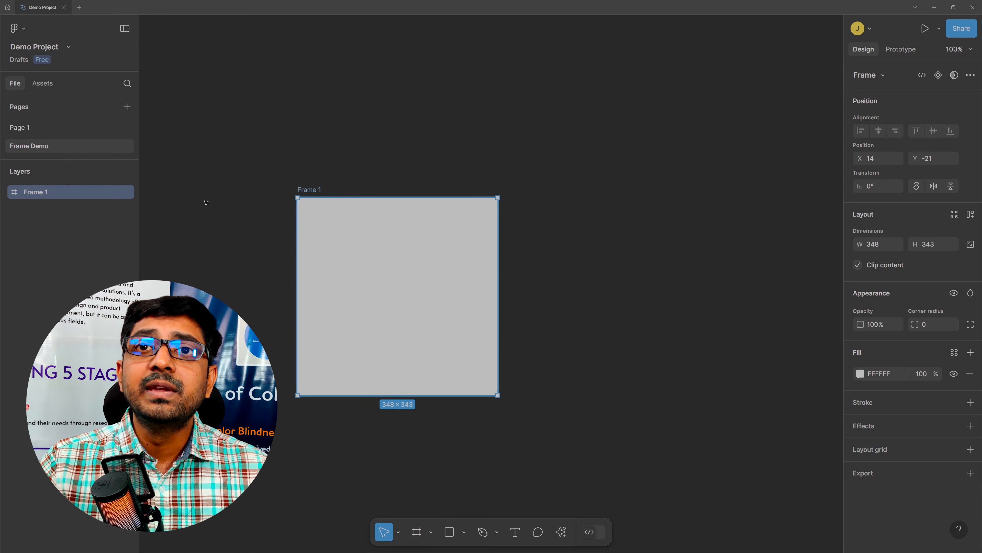
# - Rename the drawn frame to My Frame
pyautogui.doubleClick(39, 192)
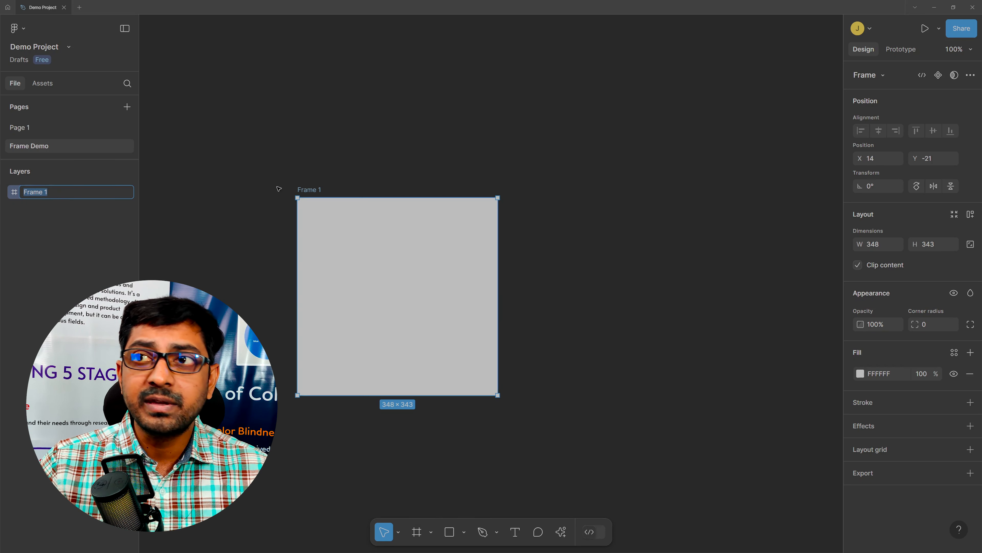
pyautogui.click(309, 190)
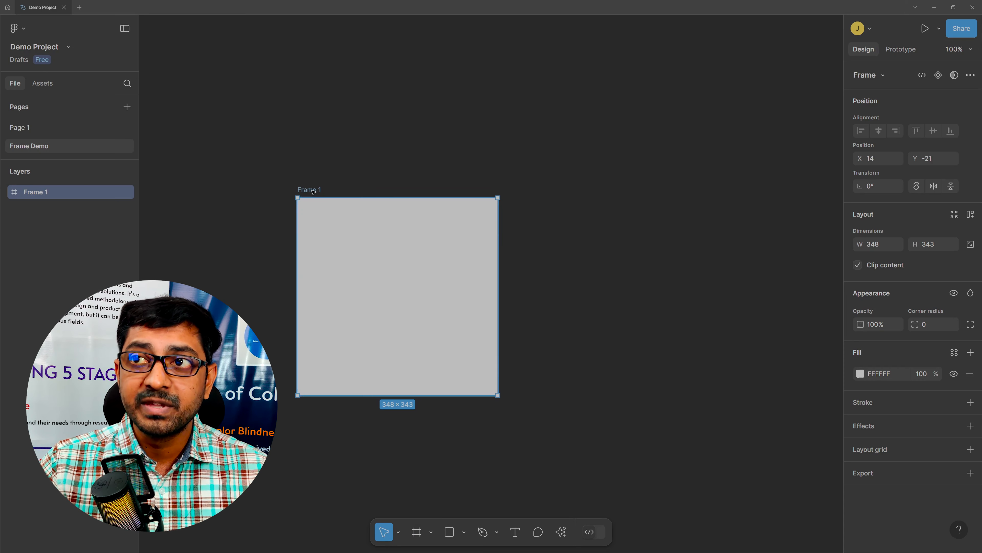
pyautogui.doubleClick(313, 190)
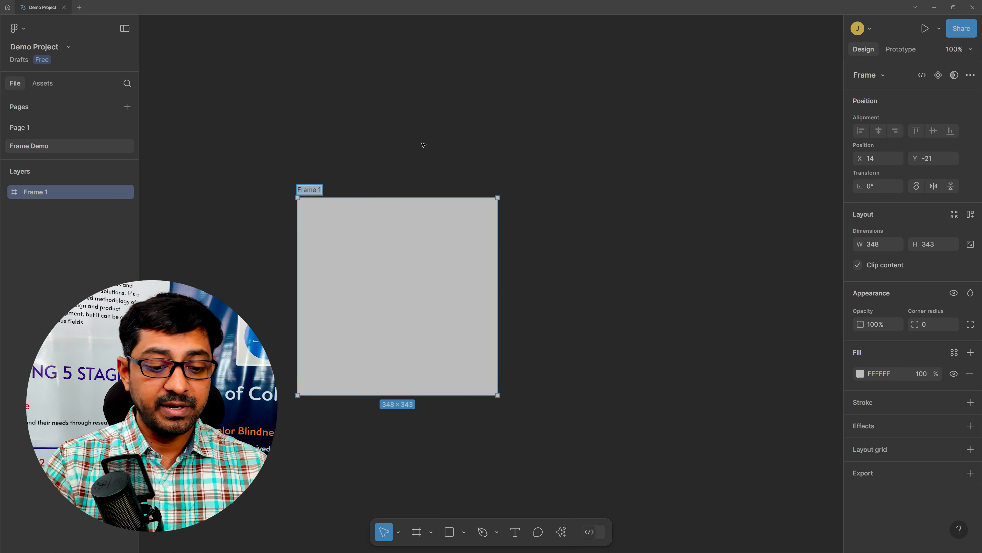
pyautogui.write('My Frame')
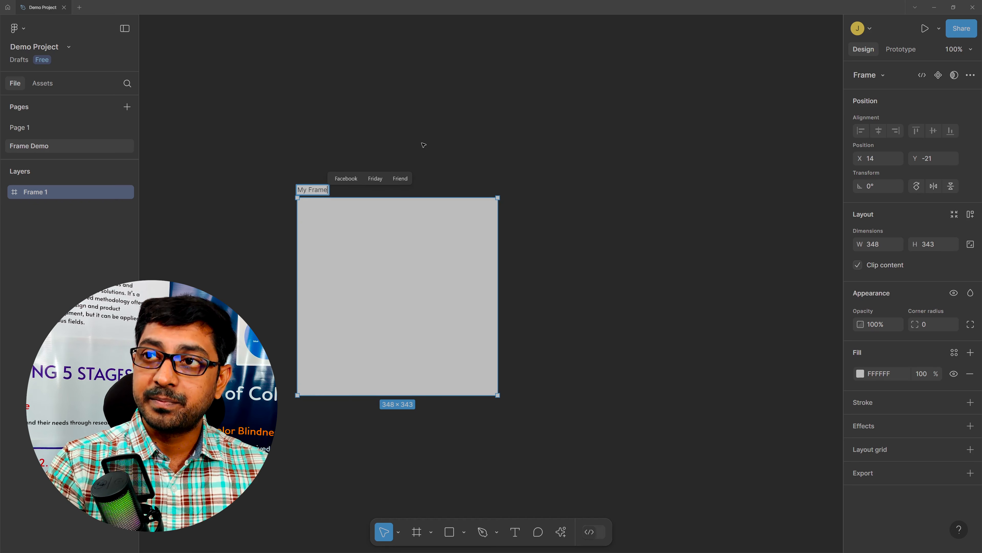
pyautogui.press('Return')
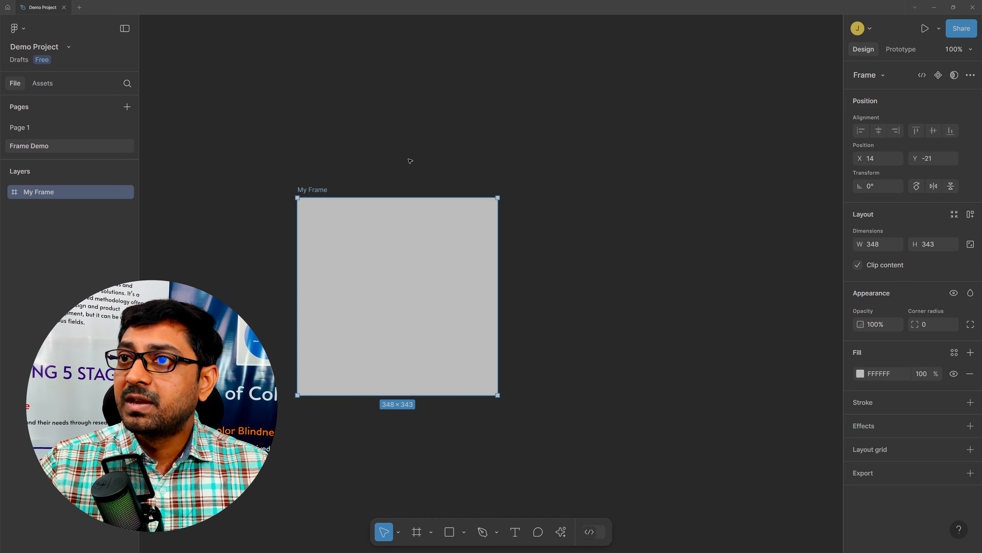
# - Move My Frame toward the left of the canvas and add an iPhone 16 preset frame beside it
pyautogui.moveTo(312, 190); pyautogui.dragTo(223, 173)
pyautogui.click(508, 214)
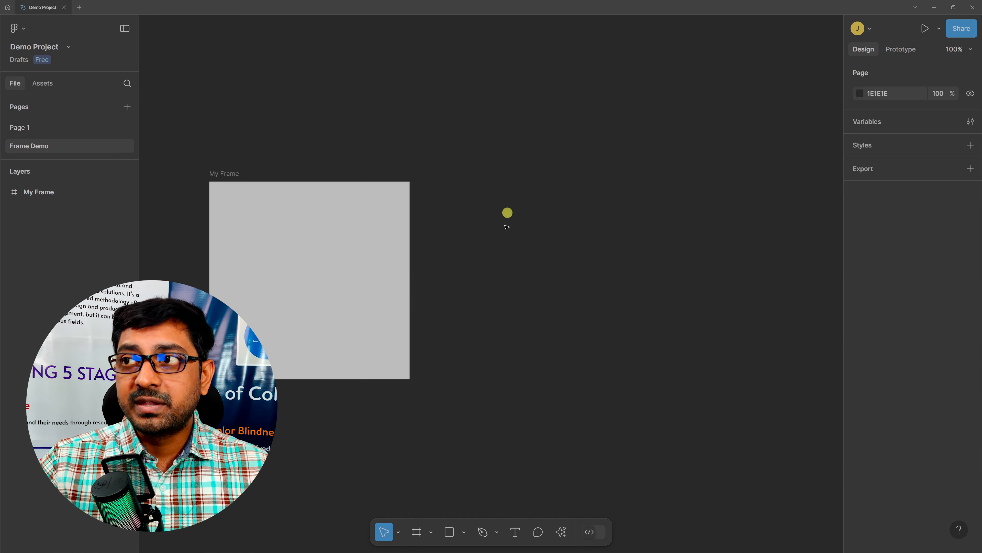
pyautogui.click(415, 533)
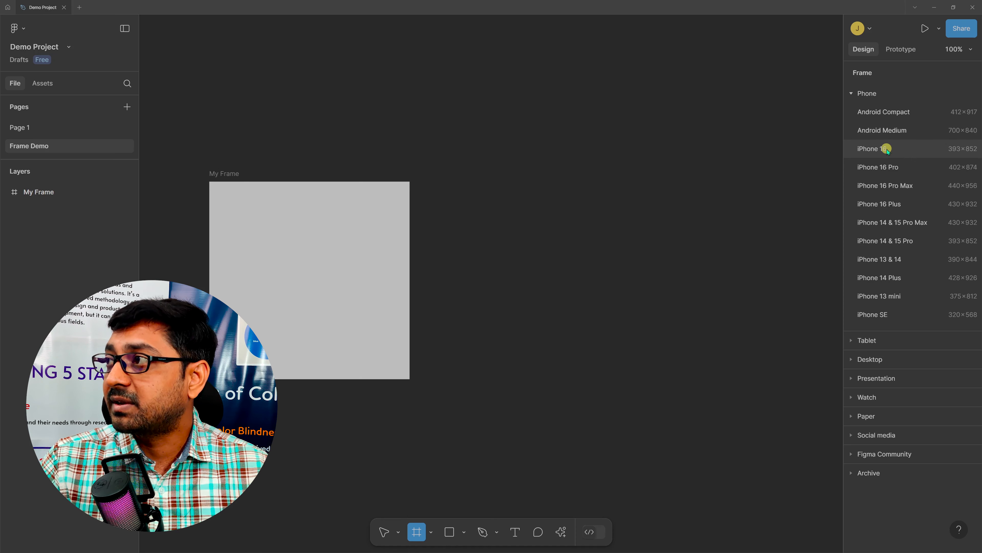
pyautogui.click(875, 149)
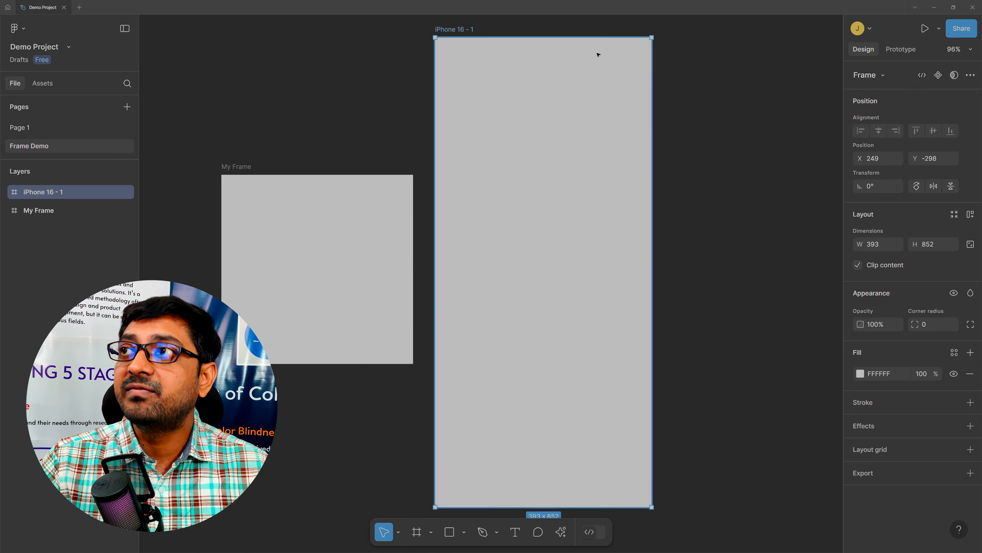
# - Add an iPad mini 8.3 frame from the tablet presets
pyautogui.click(416, 532)
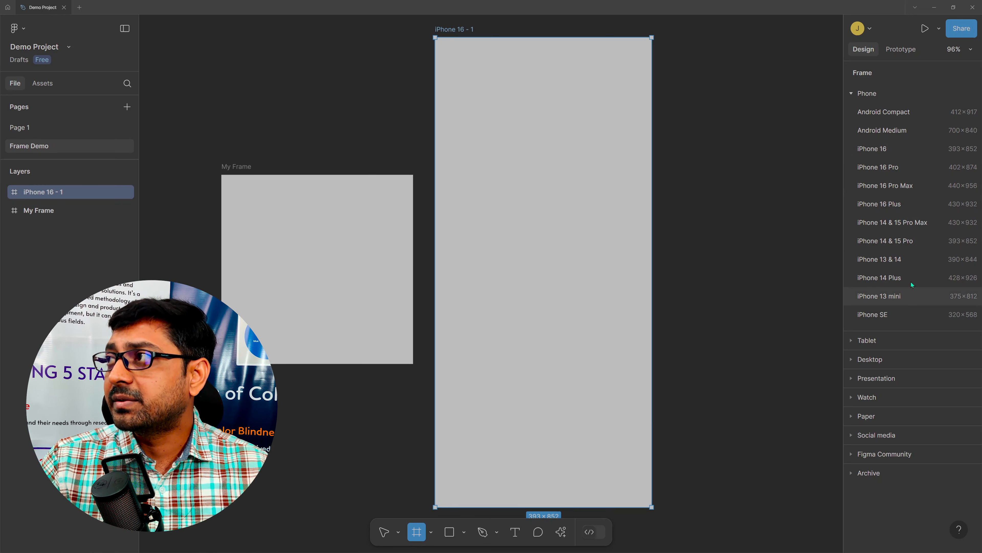
pyautogui.click(851, 94)
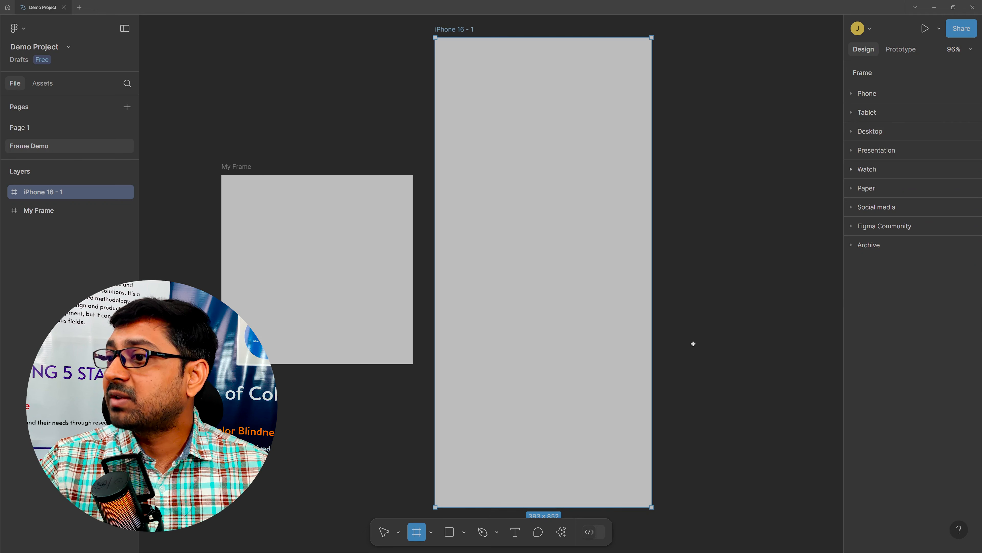
pyautogui.click(853, 113)
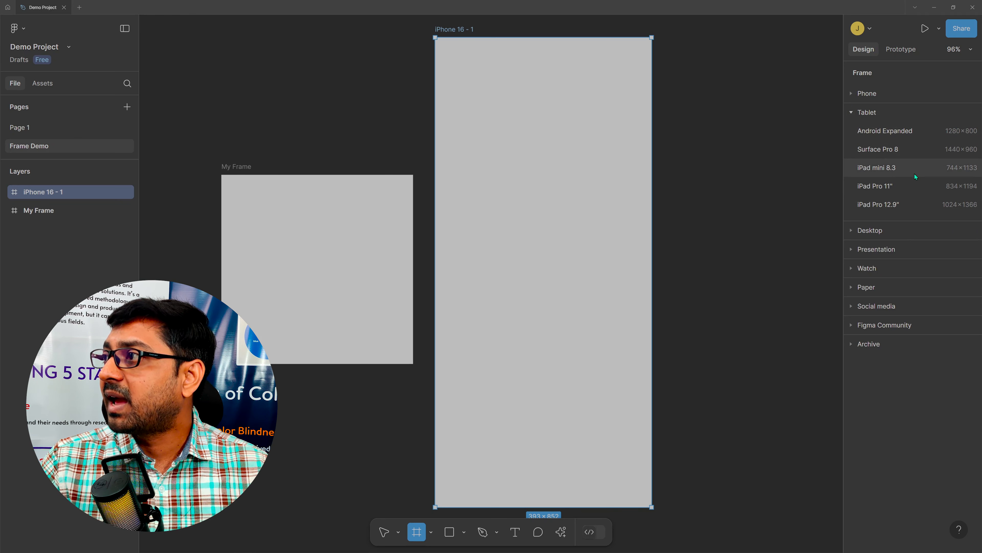
pyautogui.click(886, 169)
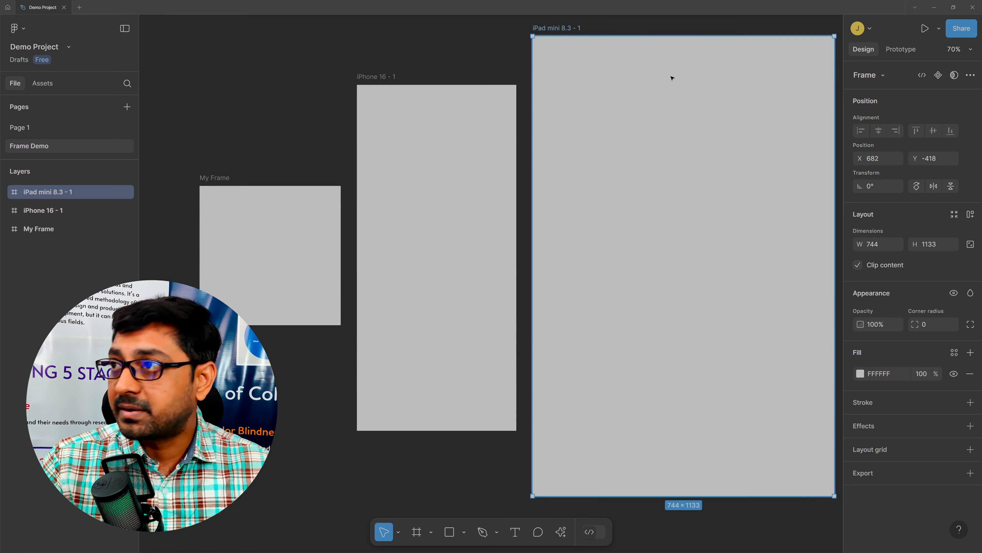
# - Add a MacBook Pro 16" frame from the desktop presets
pyautogui.click(417, 534)
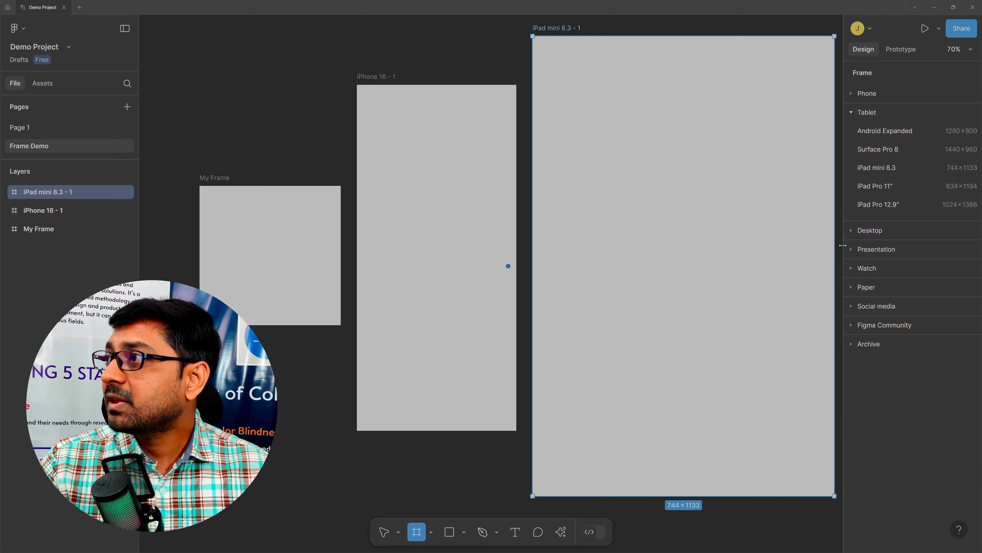
pyautogui.click(851, 231)
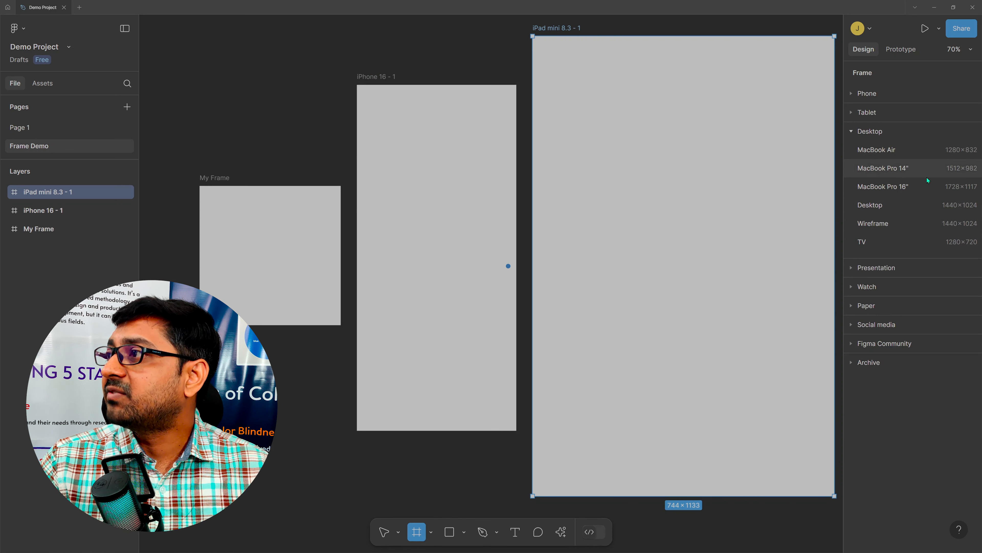
pyautogui.click(895, 189)
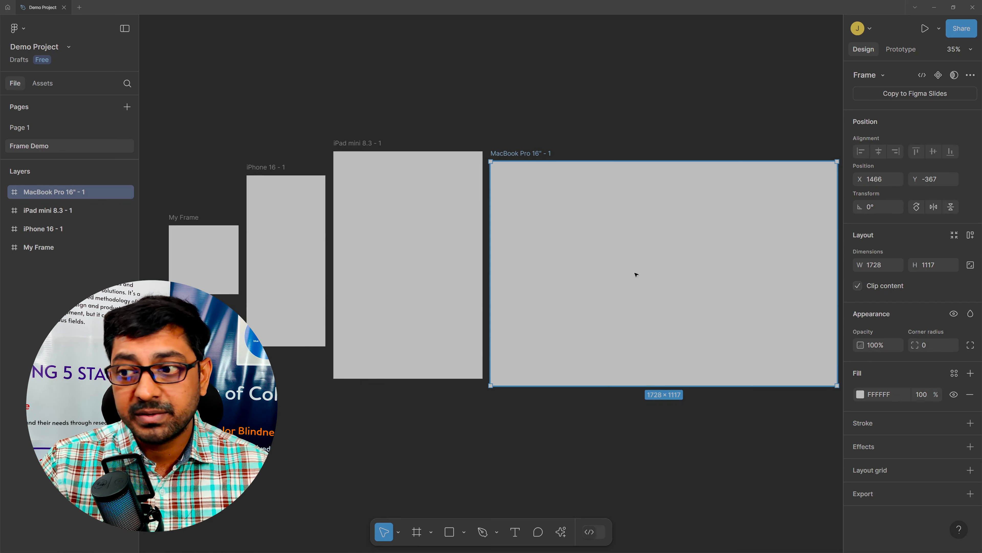
# - Examine the Presentation, Watch, Paper, Social media, Figma Community and Archive frame presets and their sizes
pyautogui.click(415, 533)
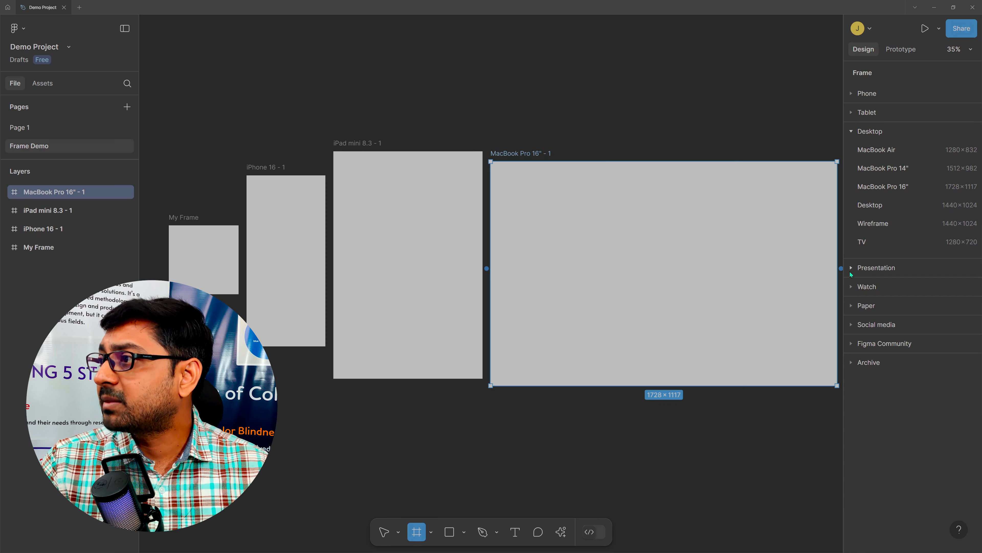
pyautogui.click(851, 270)
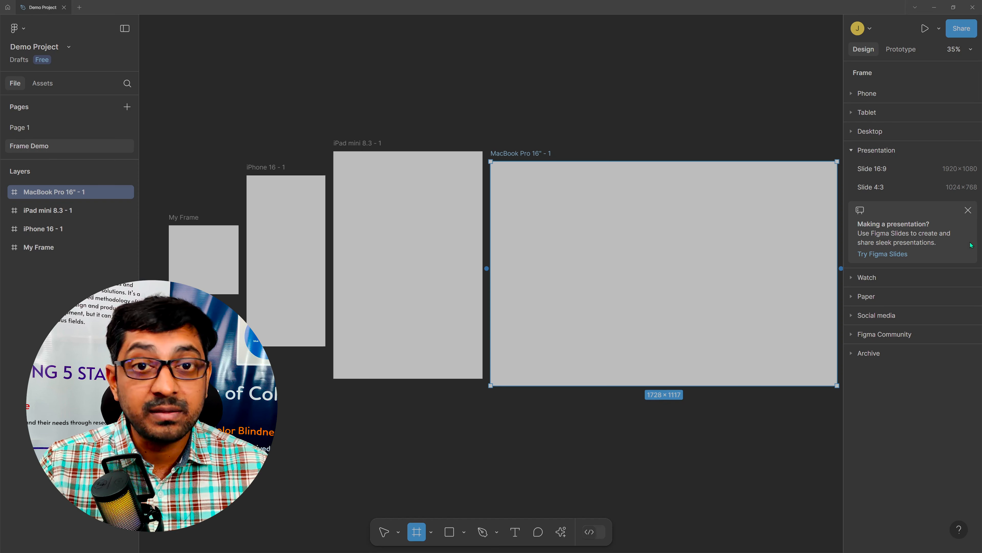
pyautogui.click(851, 276)
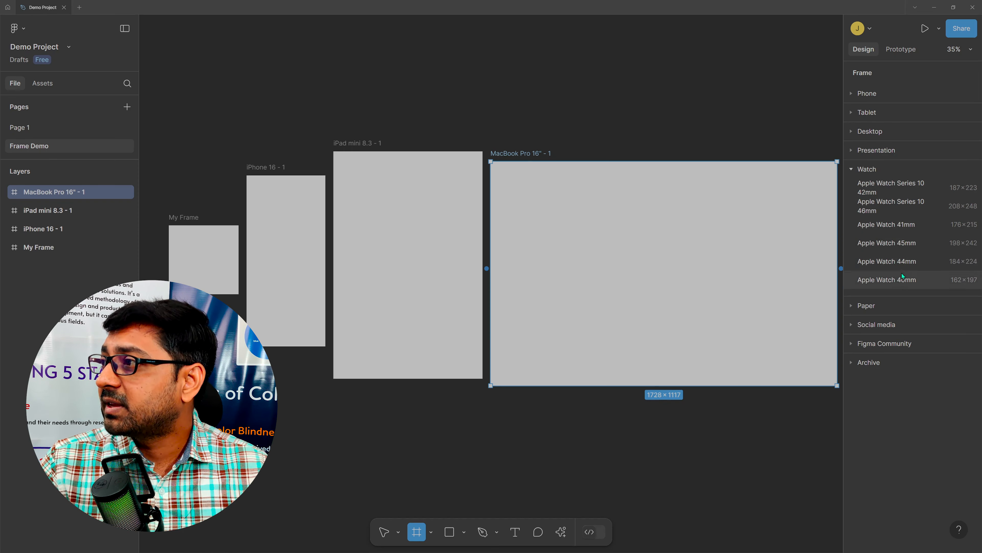
pyautogui.click(855, 307)
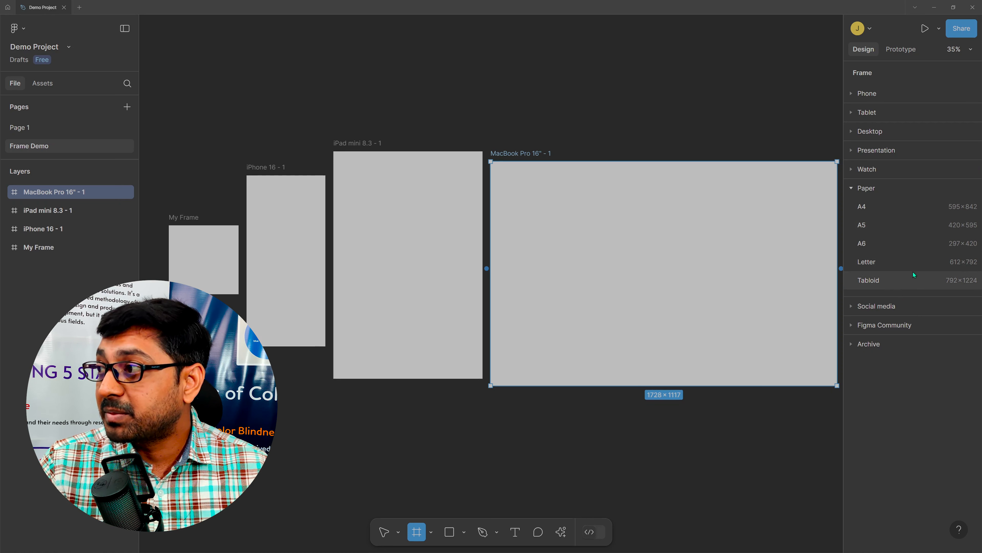
pyautogui.click(851, 306)
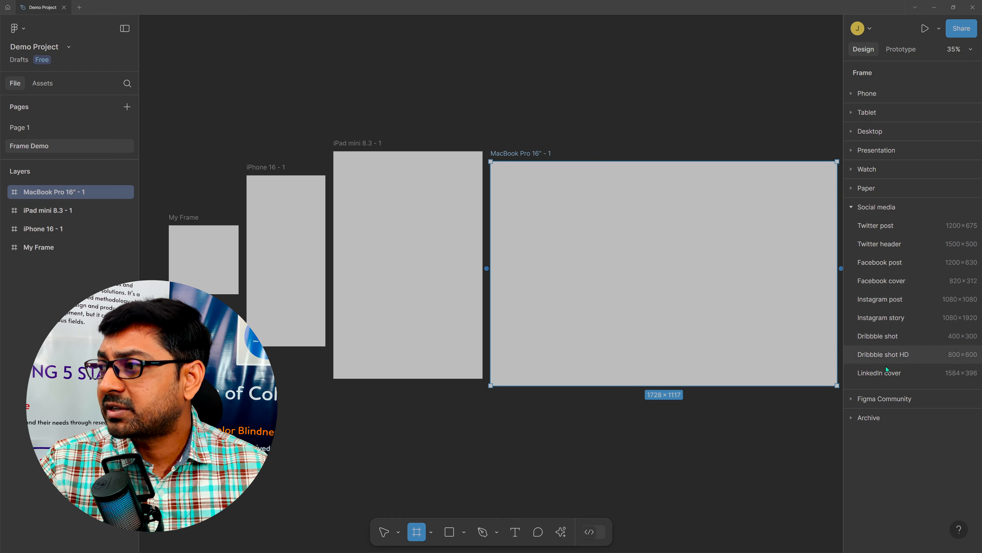
pyautogui.click(851, 400)
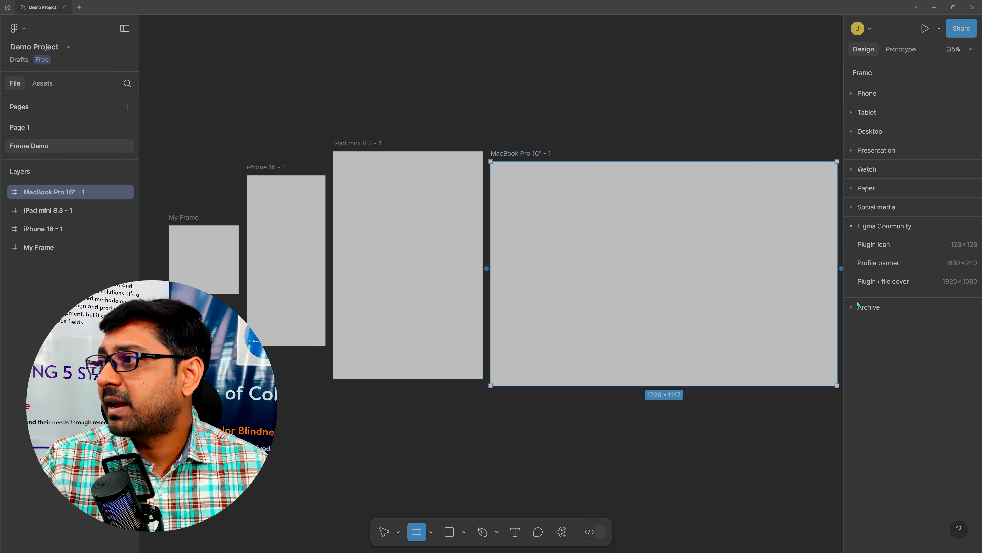
pyautogui.click(851, 307)
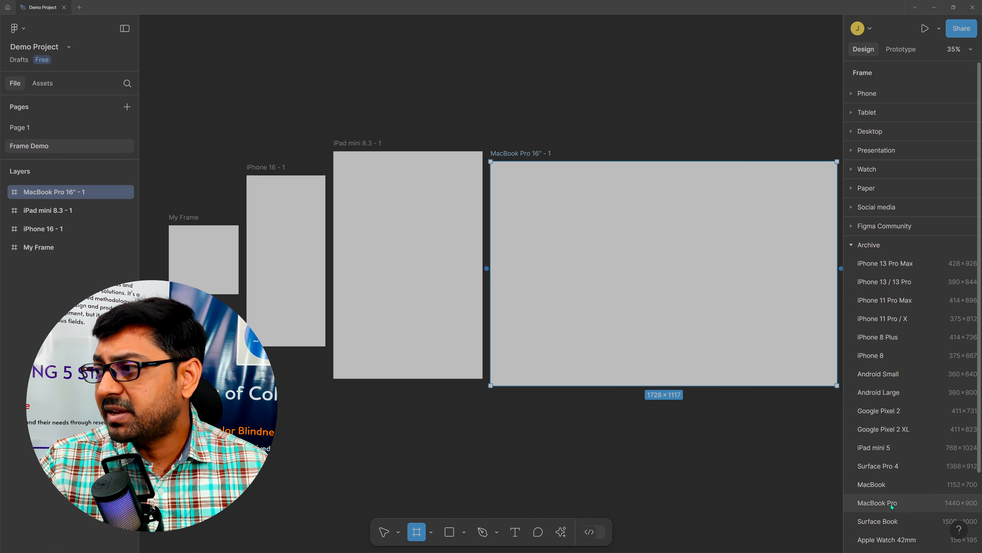
pyautogui.click(850, 244)
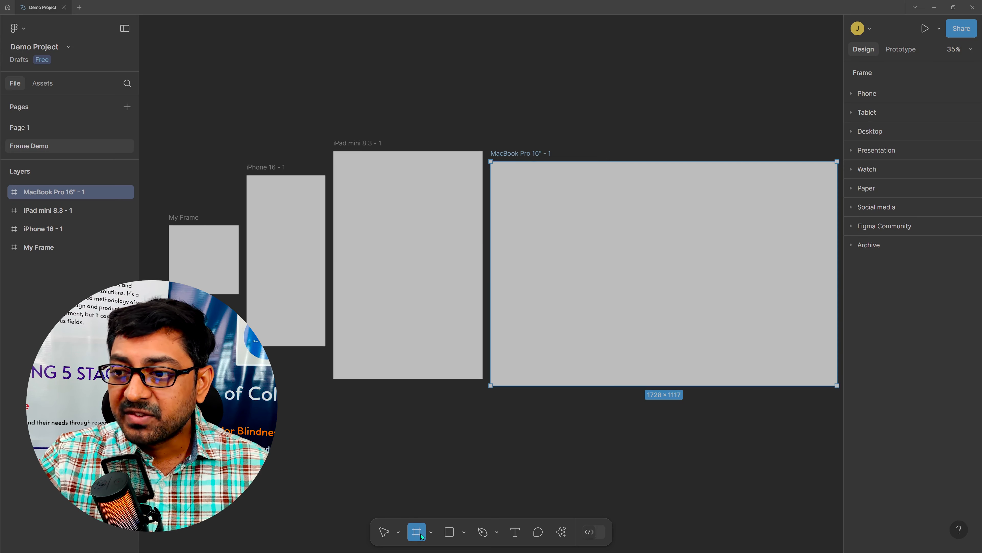
pyautogui.press('v')
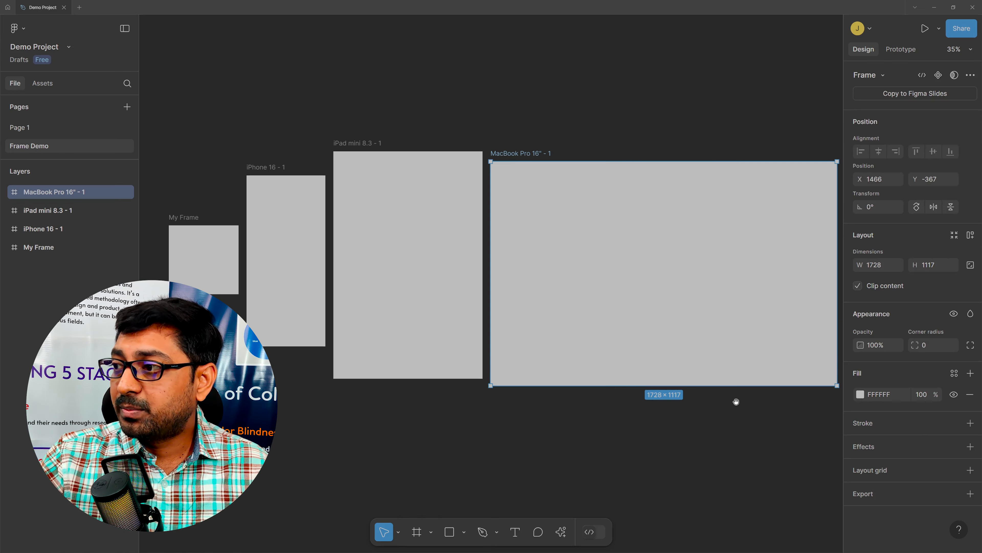
# - Add a second iPhone 16 preset frame beside the MacBook Pro 16" frame
pyautogui.moveTo(708, 399); pyautogui.dragTo(430, 395)
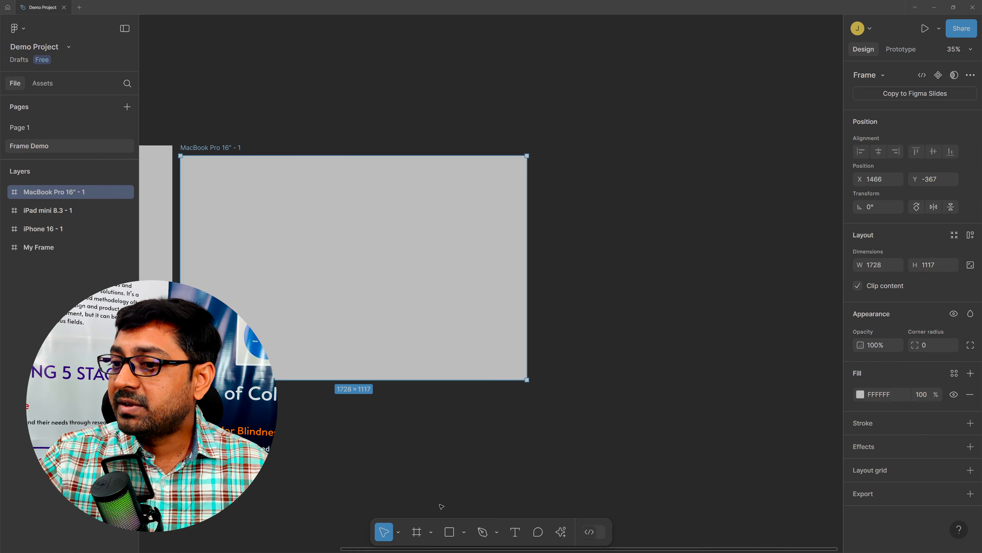
pyautogui.click(416, 531)
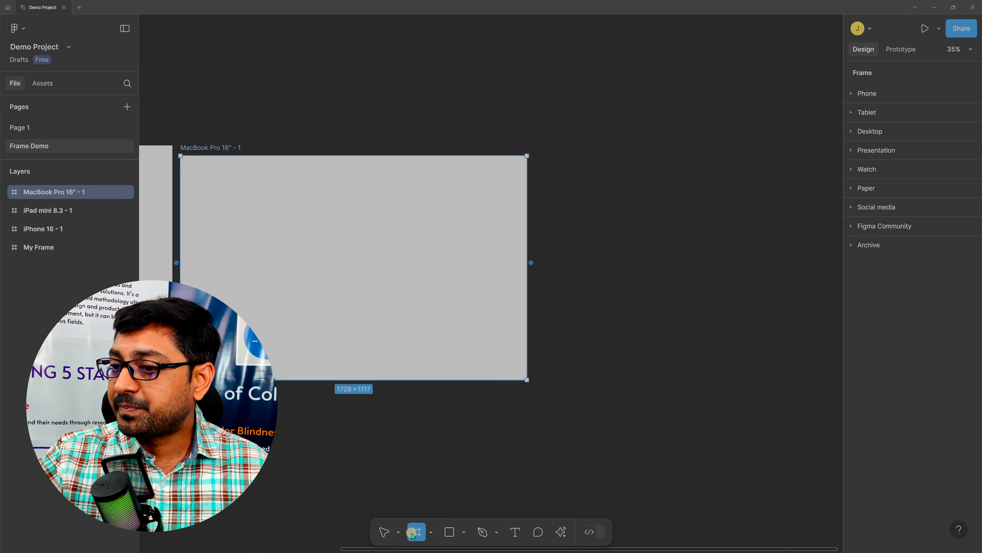
pyautogui.click(851, 95)
pyautogui.click(885, 151)
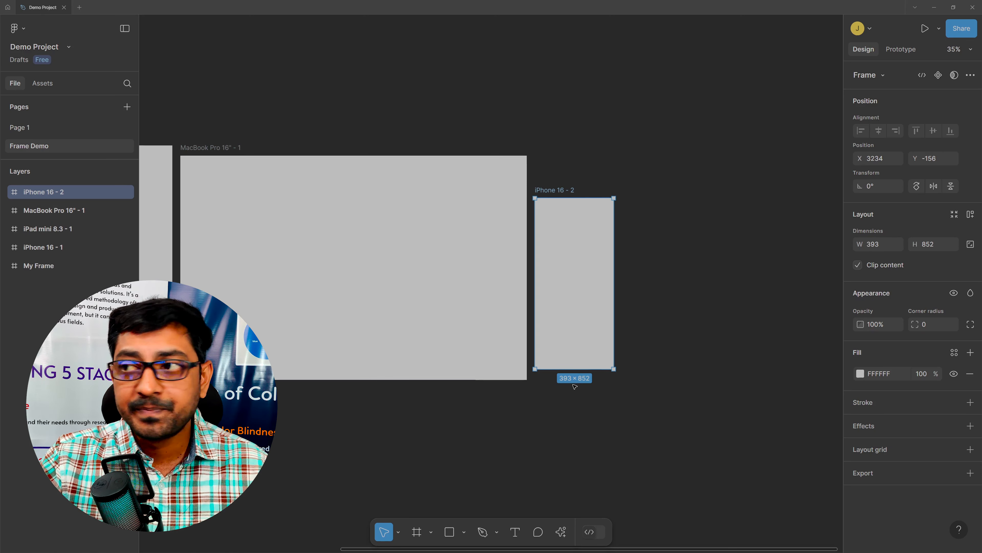
# - Draw a custom frame about 373 × 852 beside the second iPhone 16 frame and set its width to 393
pyautogui.click(417, 532)
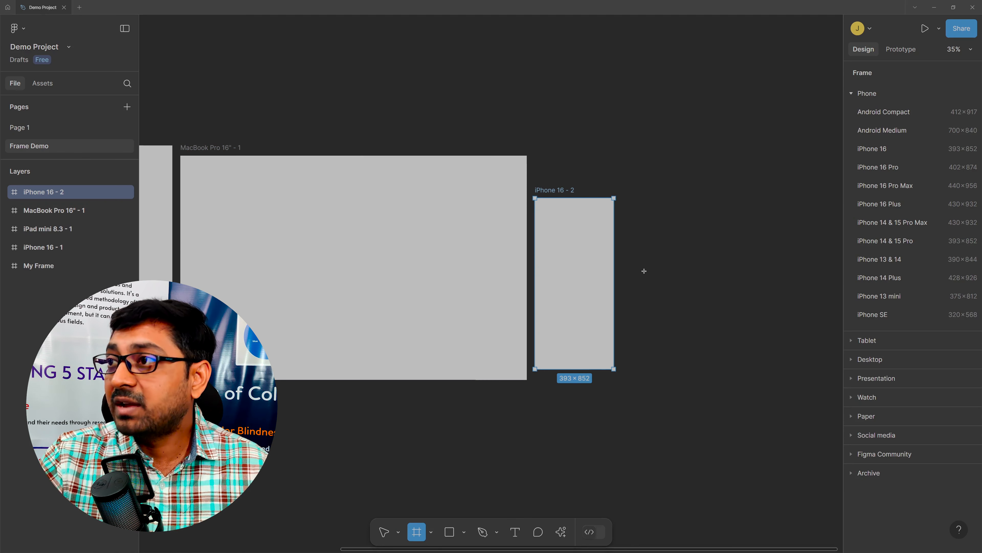
pyautogui.moveTo(635, 198); pyautogui.dragTo(711, 370)
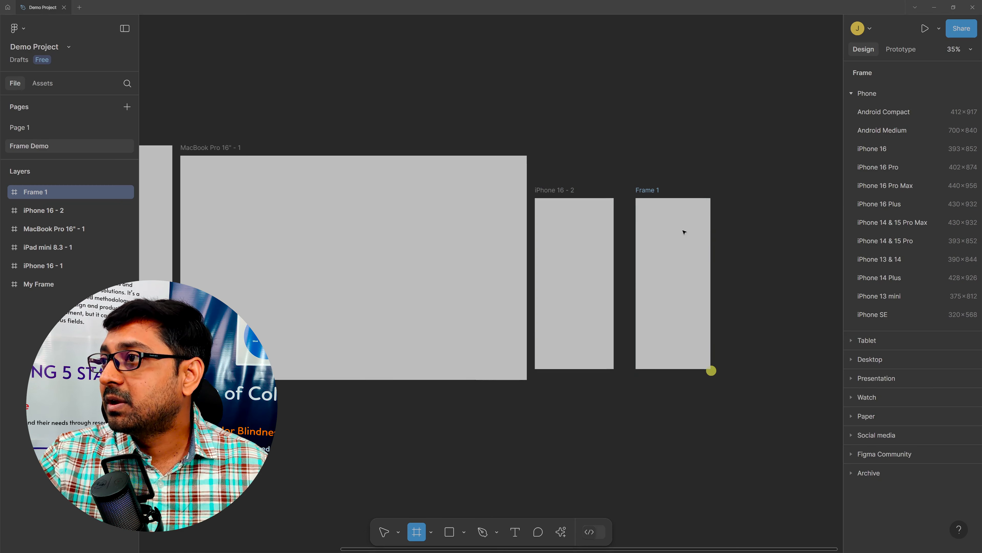
pyautogui.click(565, 189)
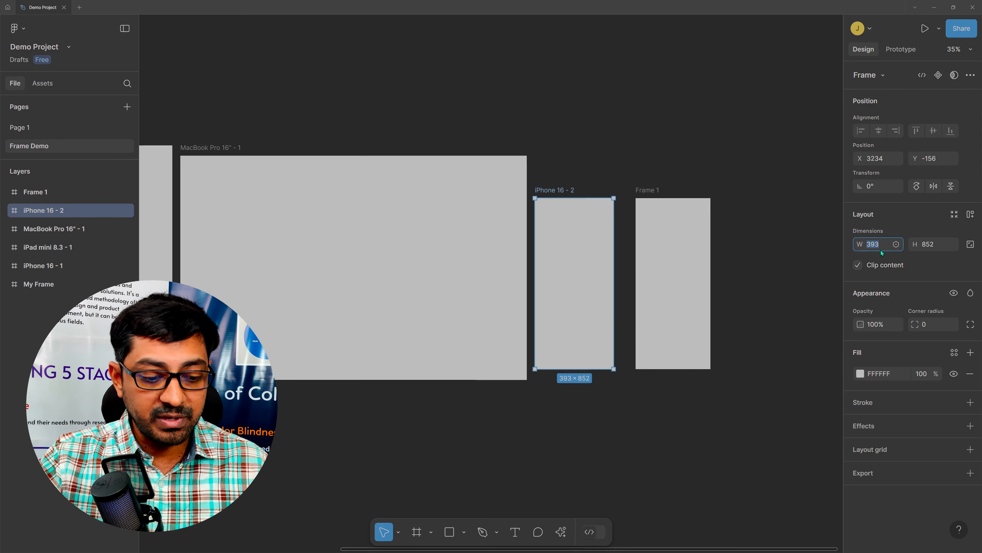
pyautogui.click(649, 191)
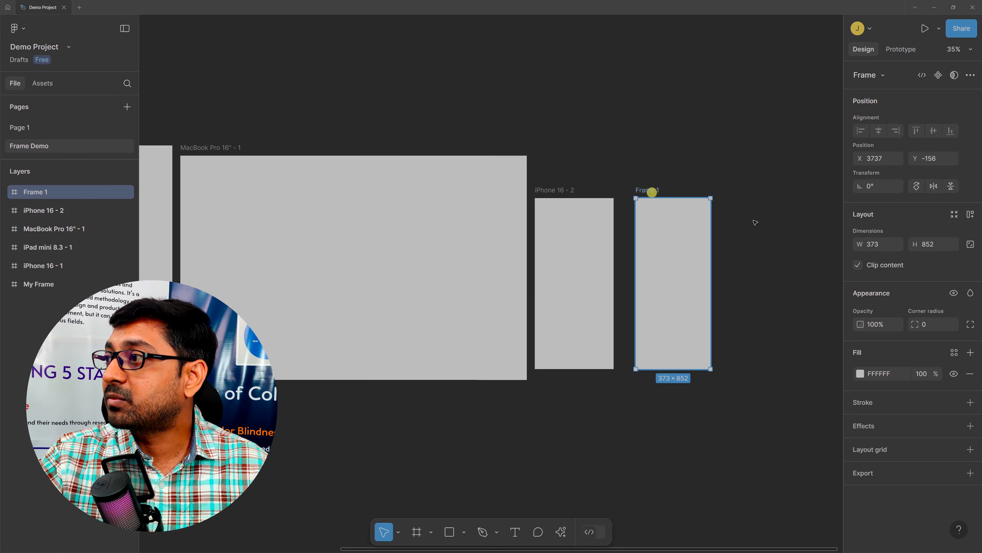
pyautogui.click(877, 245)
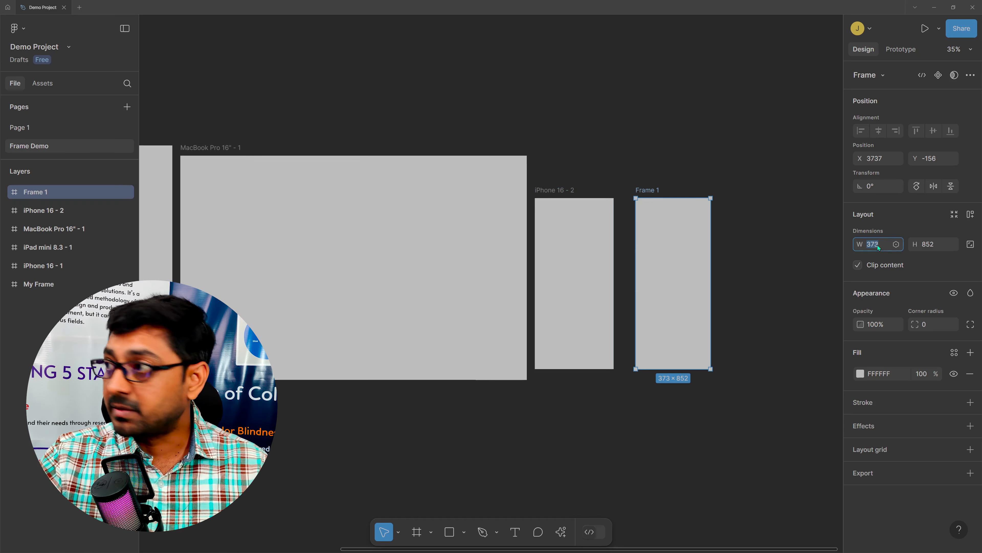
pyautogui.click(567, 189)
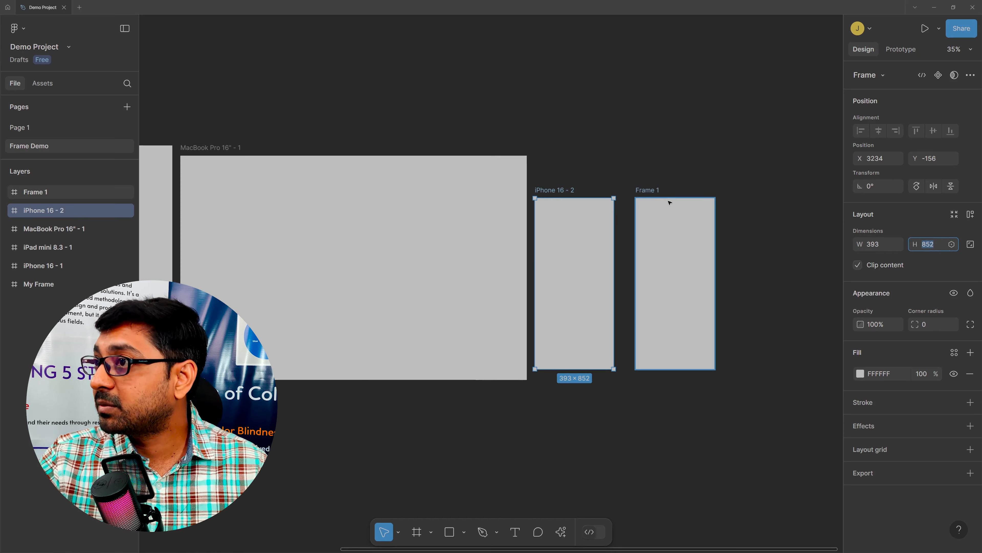
pyautogui.click(646, 189)
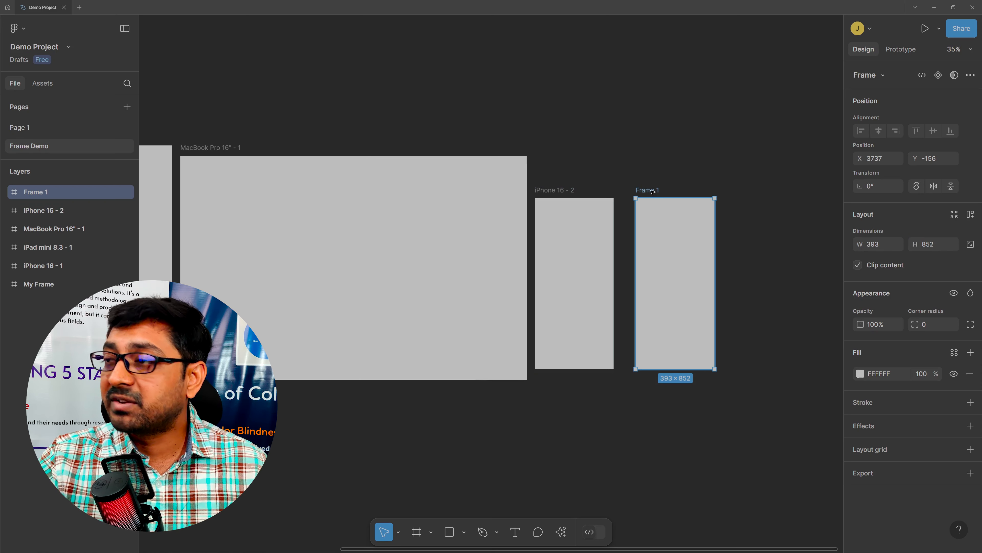
# - Rename the custom frame drawn beside the second iPhone 16 frame to Home Page
pyautogui.scroll(3, 657, 228)
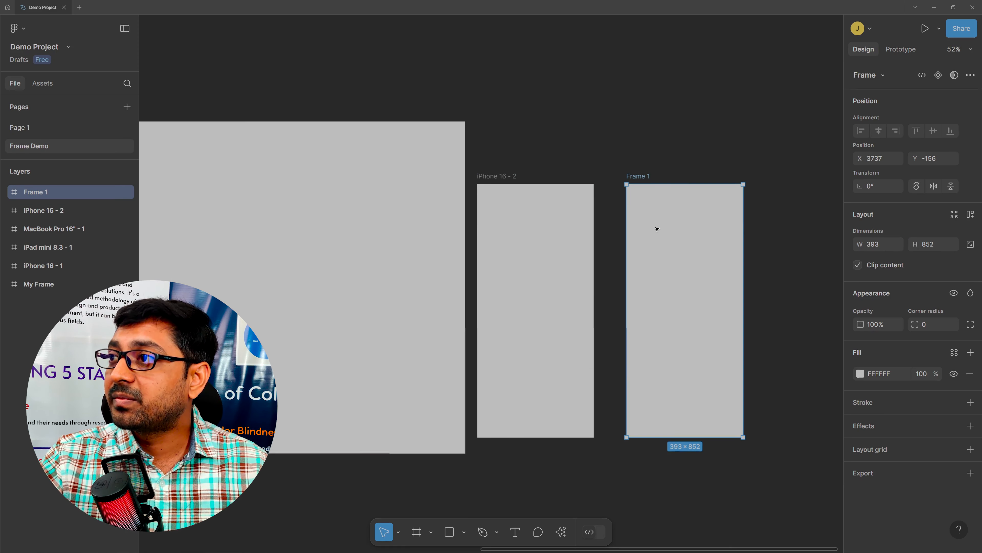
pyautogui.scroll(2, 683, 309)
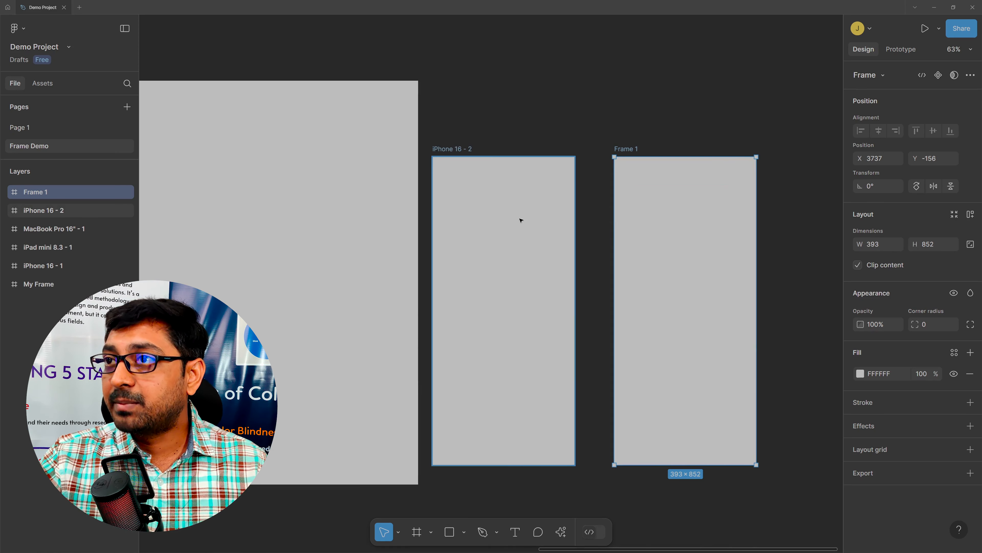
pyautogui.doubleClick(629, 149)
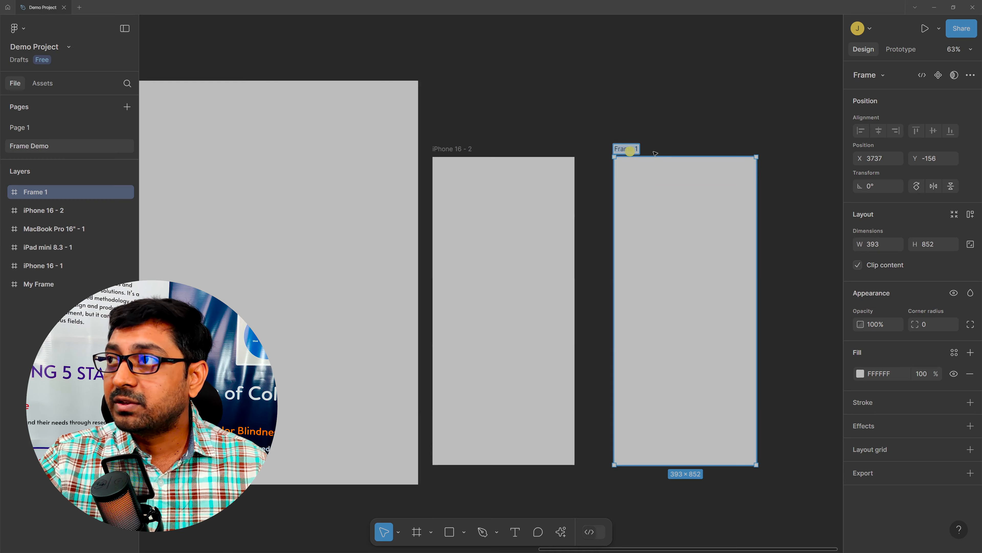
pyautogui.write('H')
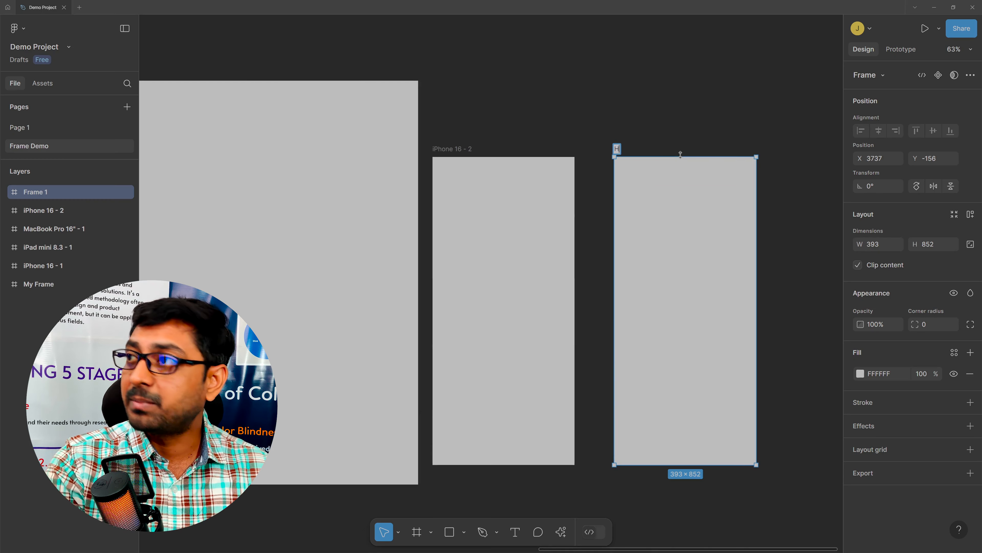
pyautogui.write('ome Page')
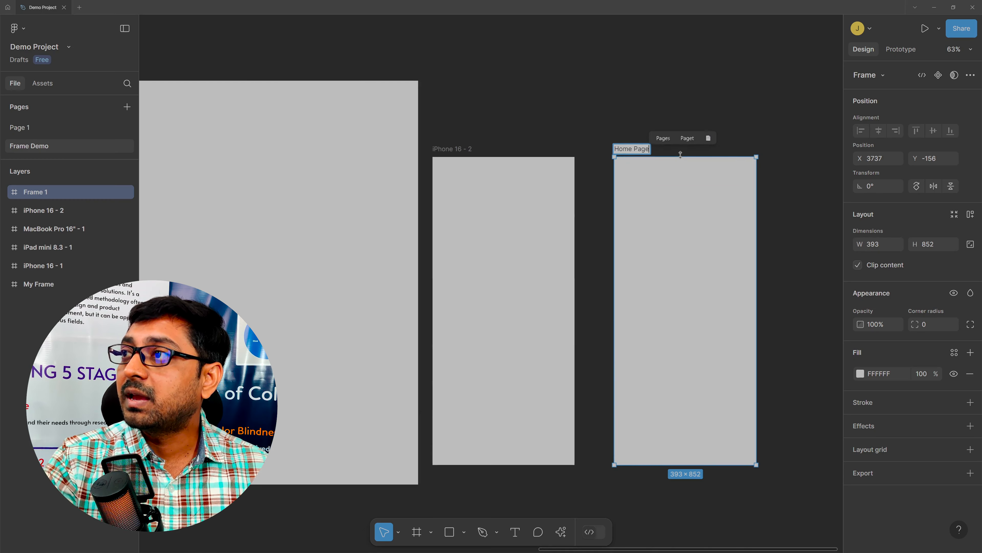
pyautogui.press('Return')
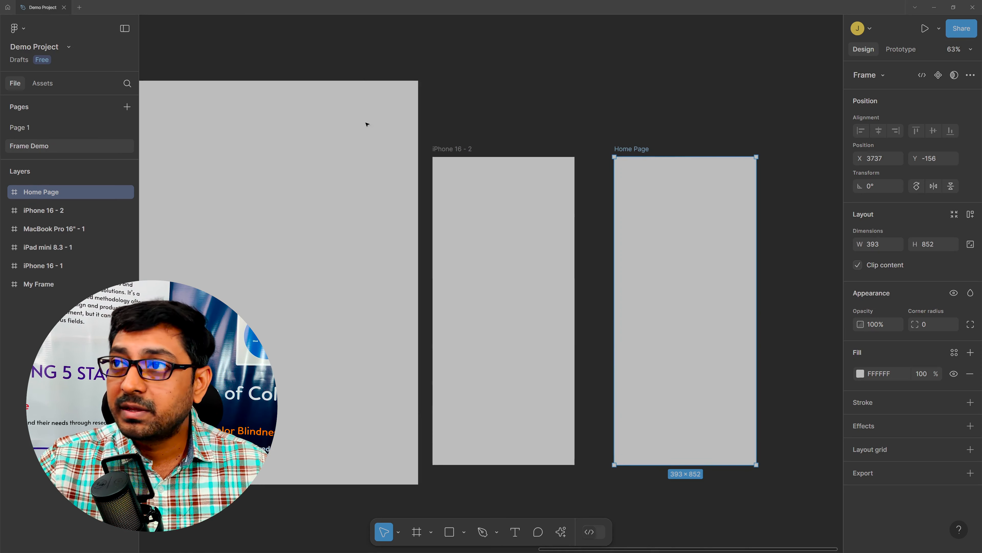
pyautogui.click(443, 146)
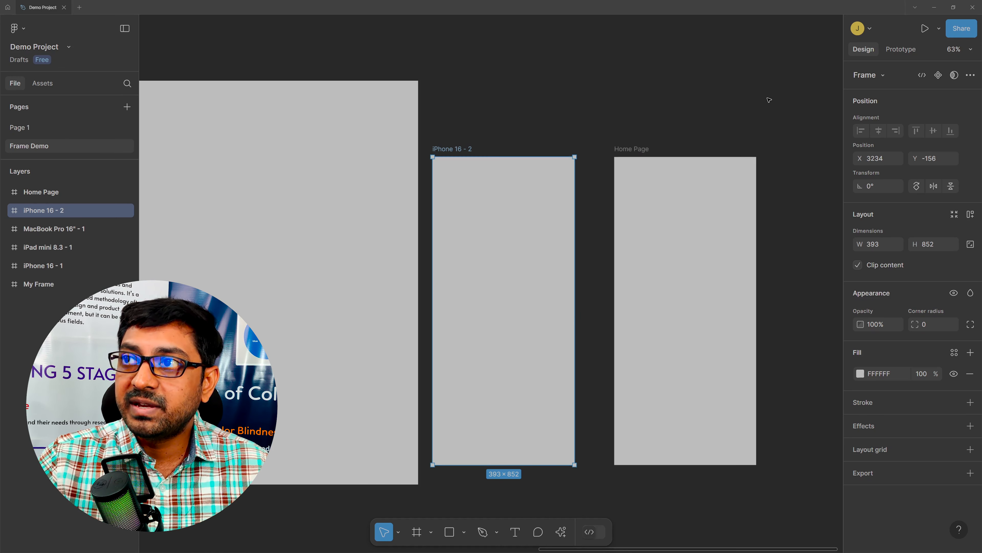
pyautogui.click(632, 150)
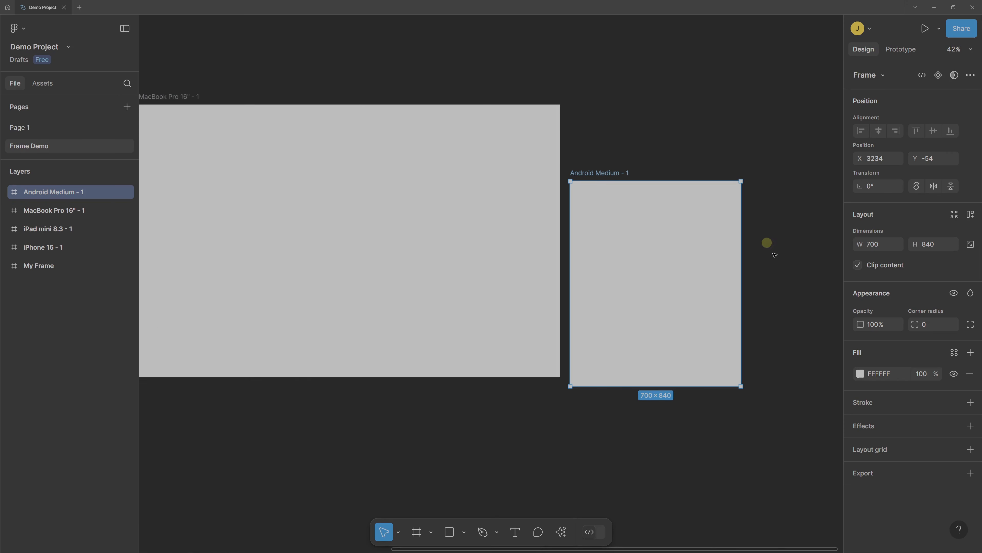
# - Add an iPhone 16 preset frame beside the Android Medium frame and move it farther away to about X 4578, Y -141
pyautogui.click(772, 253)
pyautogui.moveTo(770, 253); pyautogui.dragTo(506, 257)
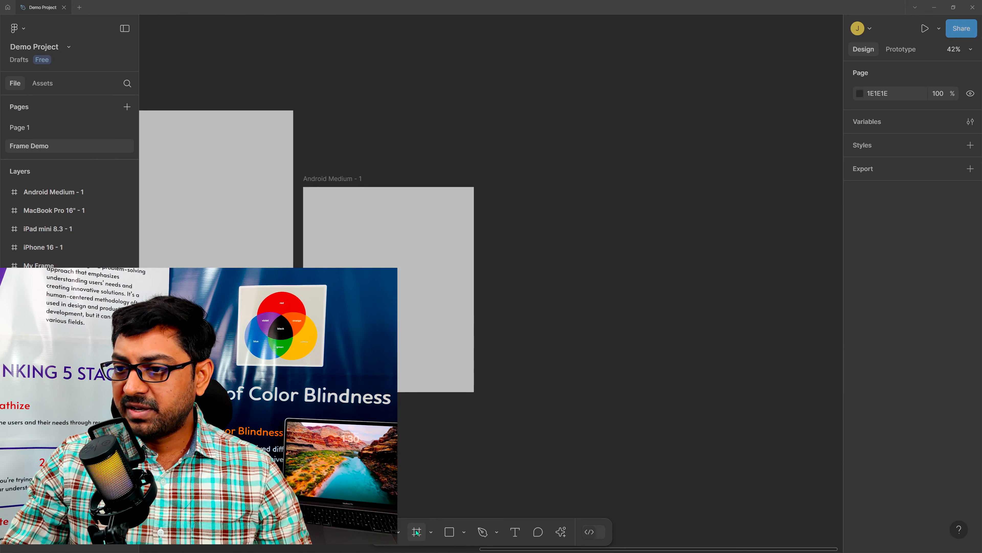
pyautogui.click(417, 532)
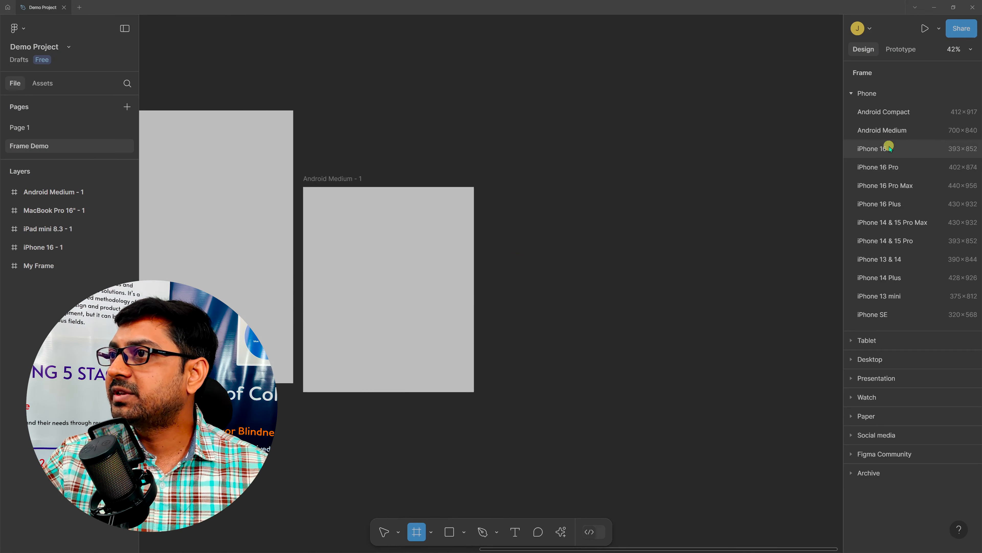
pyautogui.click(889, 149)
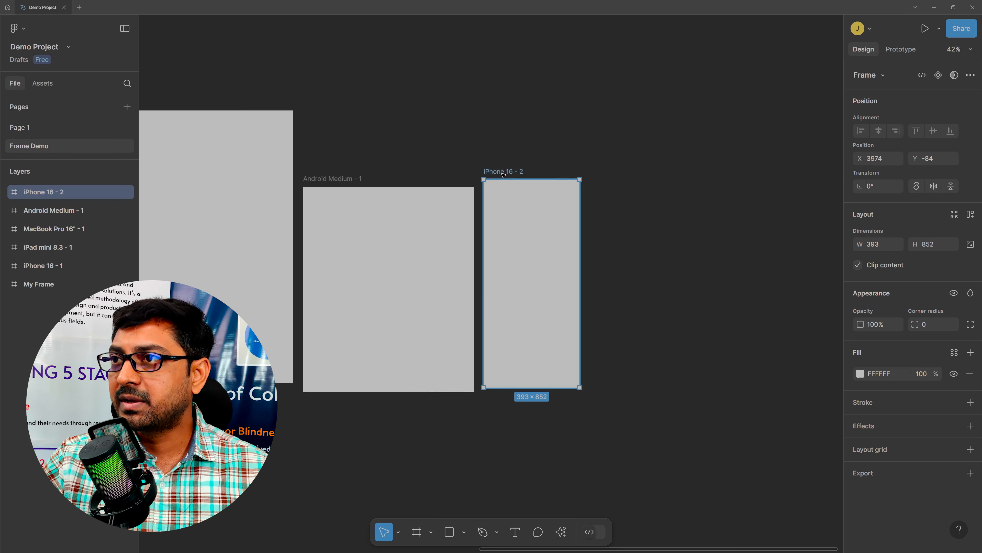
pyautogui.moveTo(502, 170); pyautogui.dragTo(649, 158)
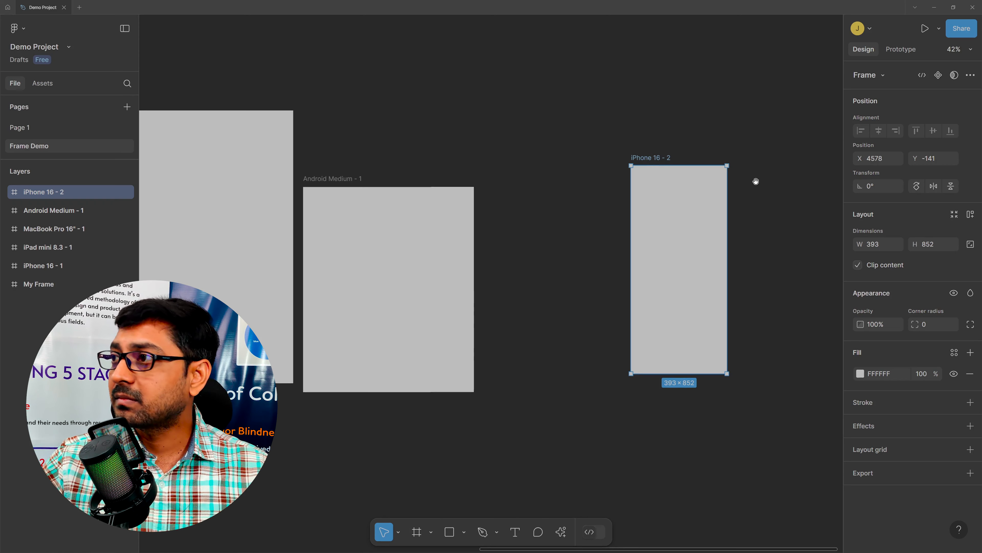
pyautogui.moveTo(754, 180); pyautogui.dragTo(596, 187)
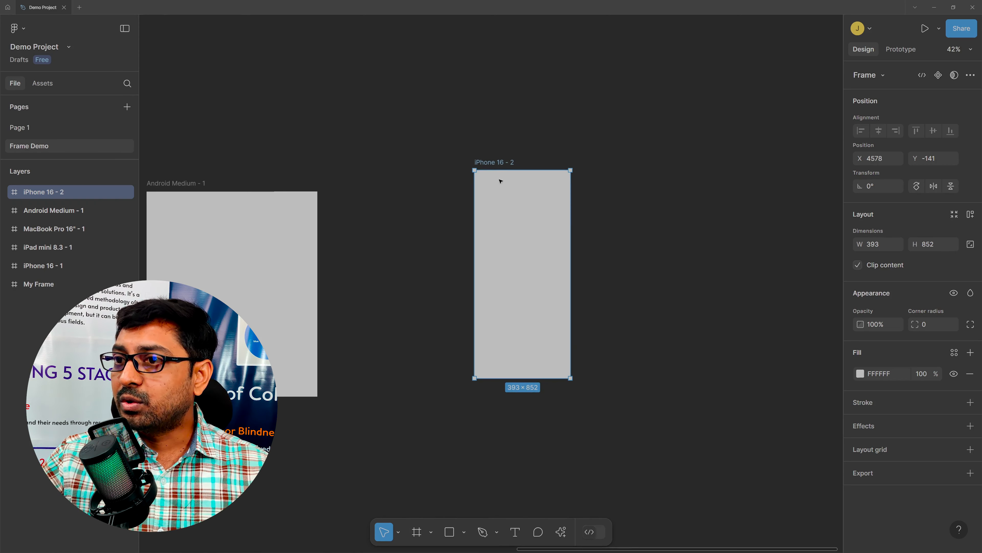
# - Add a matching iPhone 16 frame directly beside the second one using the frame's adjacent add control
pyautogui.click(416, 533)
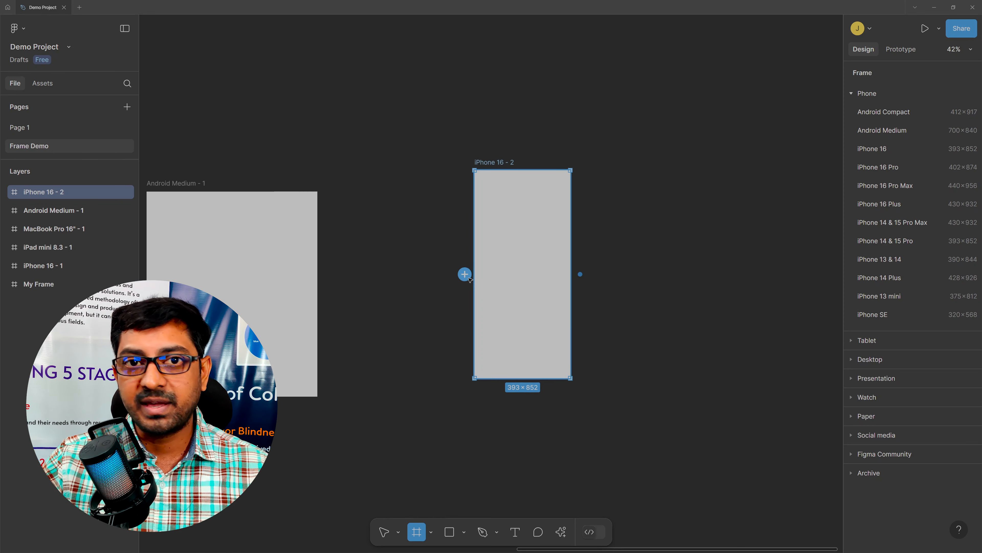
pyautogui.click(580, 275)
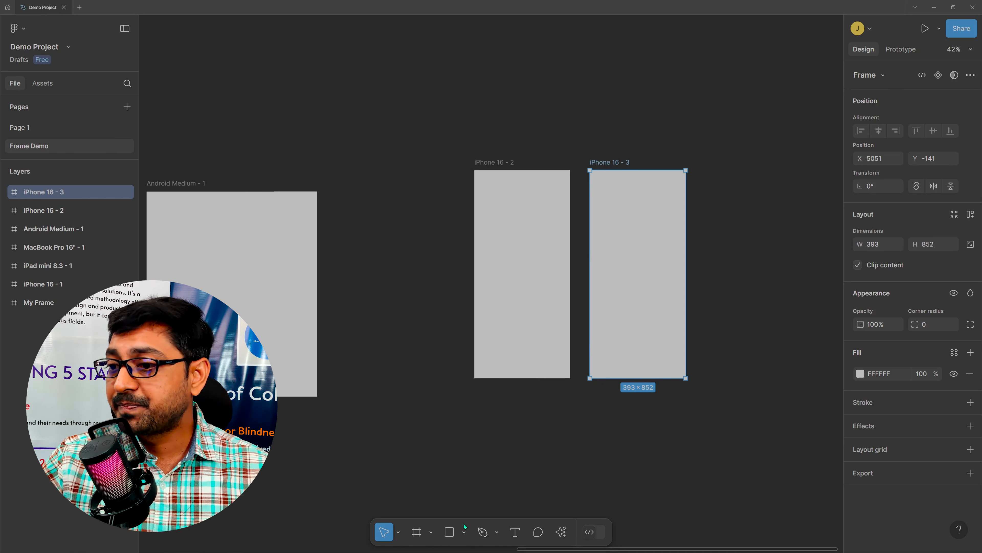
# - Draw a rectangle about 207 × 472 inside the third iPhone 16 frame and fill it with red A60202
pyautogui.click(450, 535)
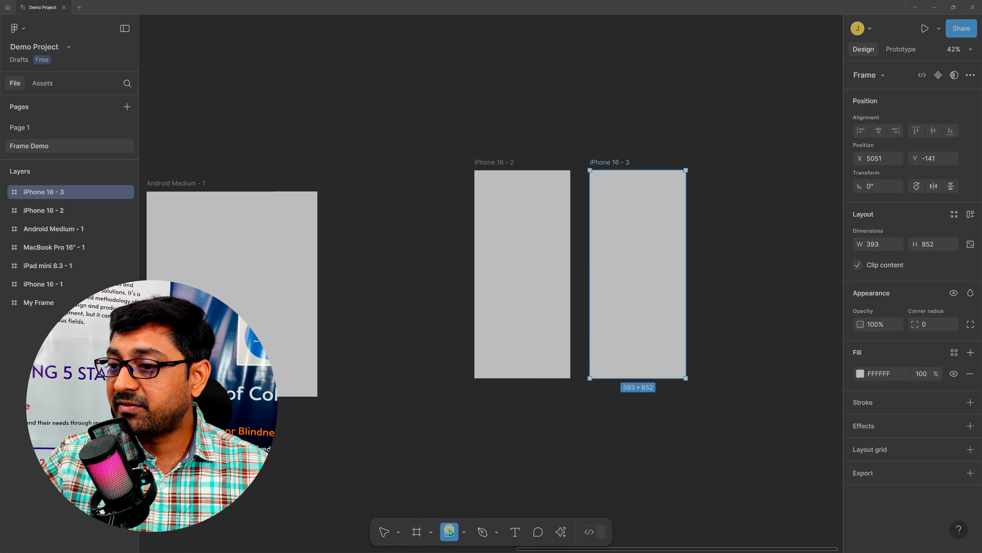
pyautogui.moveTo(610, 215); pyautogui.dragTo(662, 331)
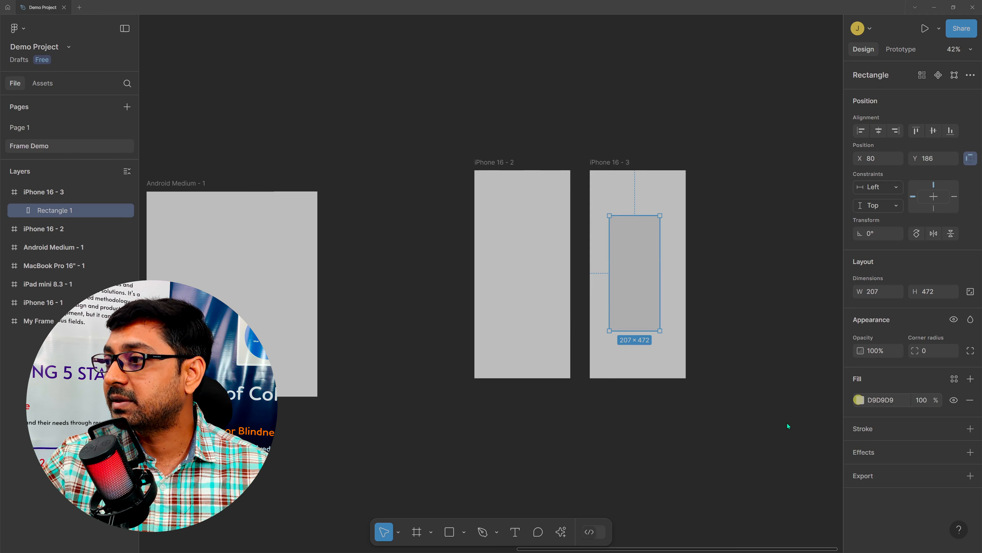
pyautogui.click(858, 400)
pyautogui.moveTo(812, 350); pyautogui.dragTo(832, 354)
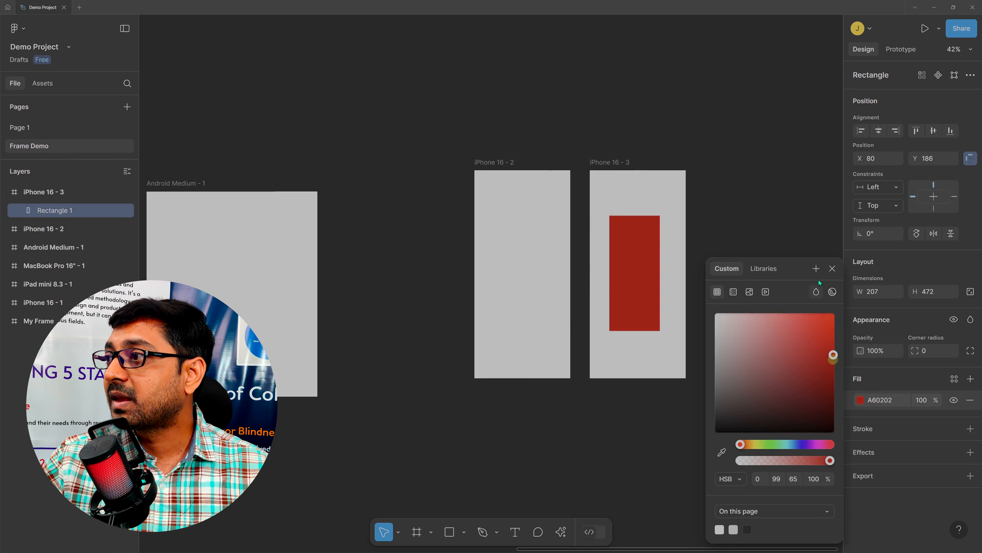
pyautogui.click(834, 270)
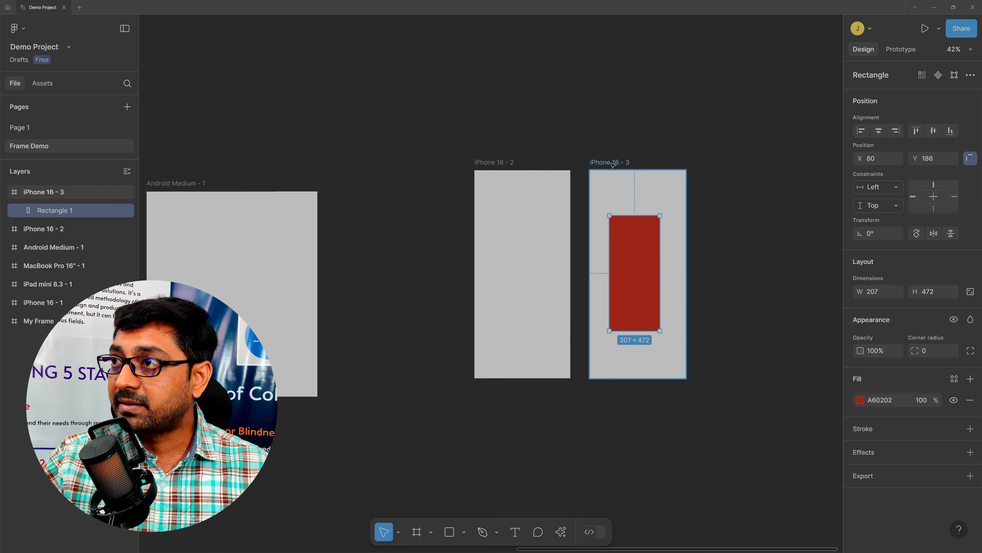
# - Duplicate the third iPhone 16 frame with its red rectangle directly beside it, using the frame's adjacent add control
pyautogui.click(613, 165)
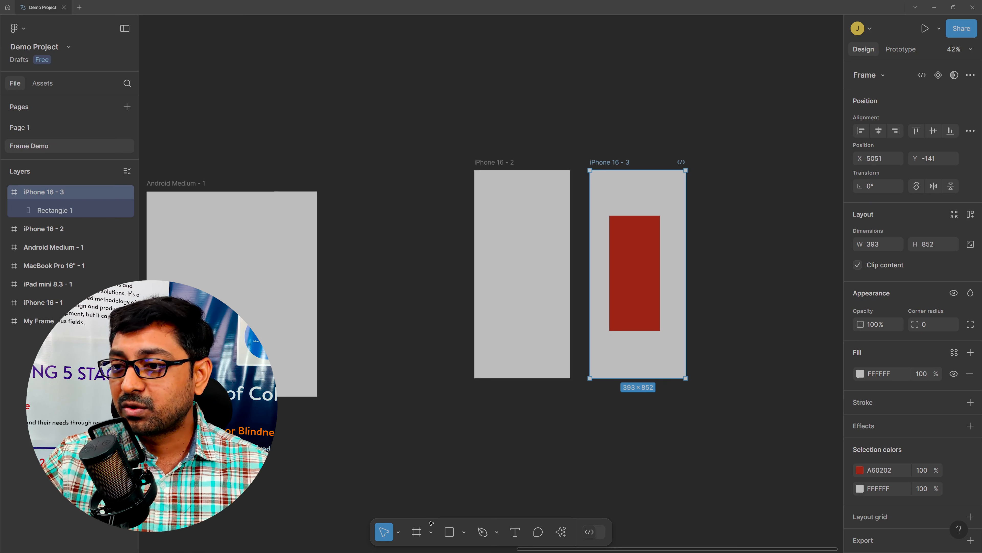
pyautogui.click(417, 536)
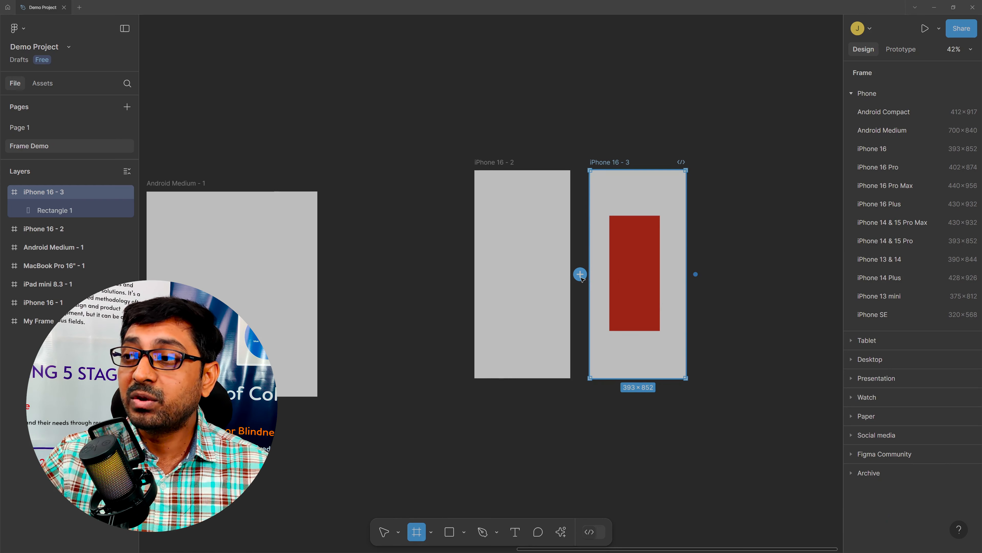
pyautogui.click(696, 274)
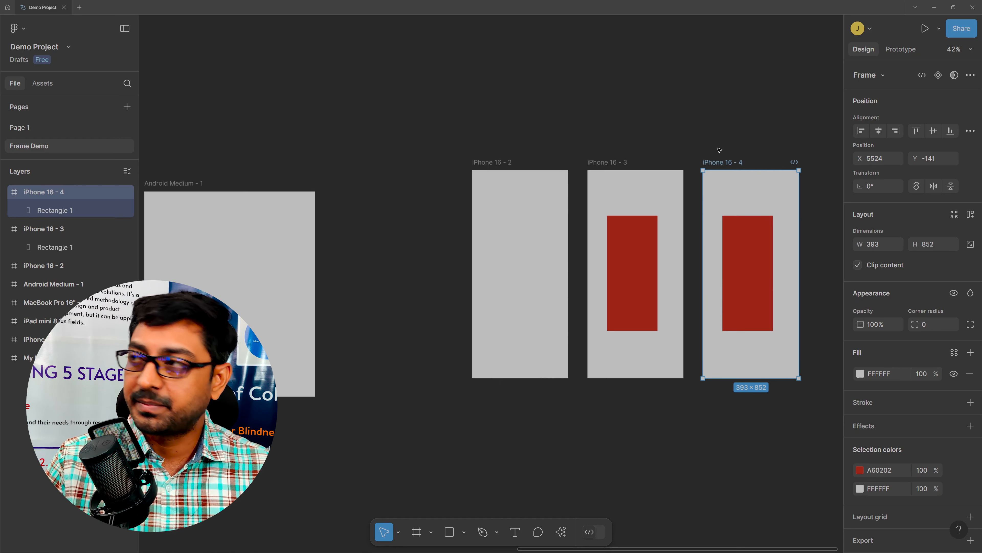
# - Draw a rectangle about 437 × 309 on the empty canvas above the fourth iPhone 16 frame and compare its selection with that frame's
pyautogui.press('r')
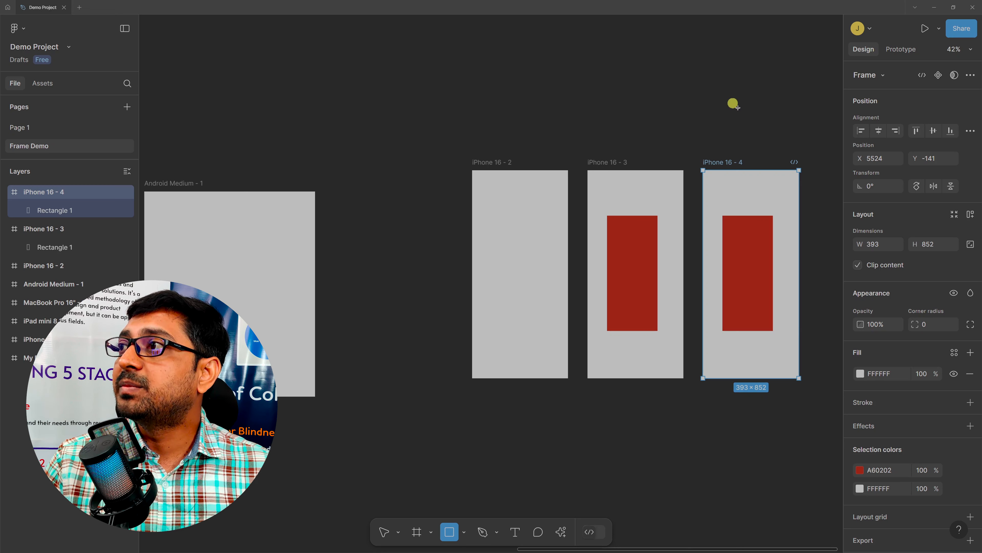
pyautogui.moveTo(683, 60); pyautogui.dragTo(790, 135)
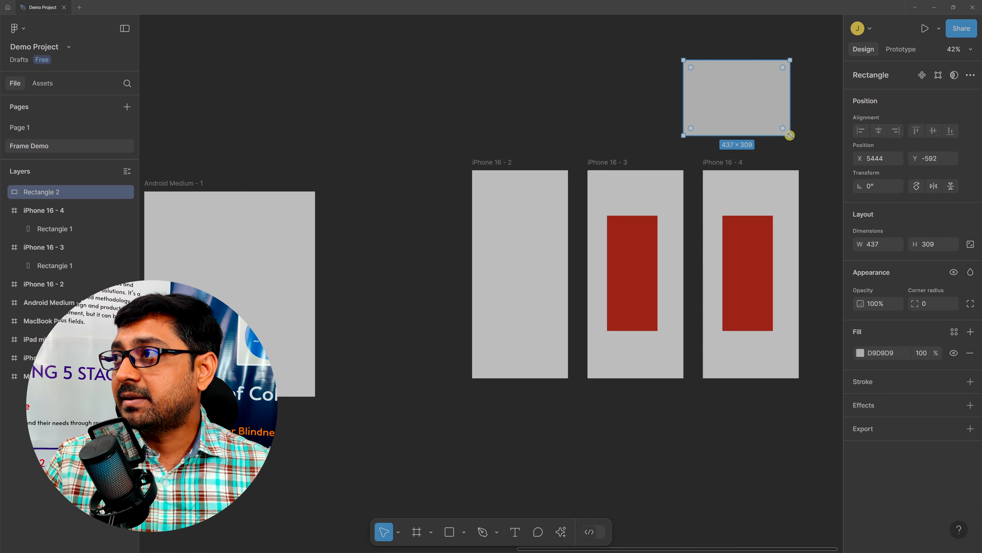
pyautogui.click(732, 163)
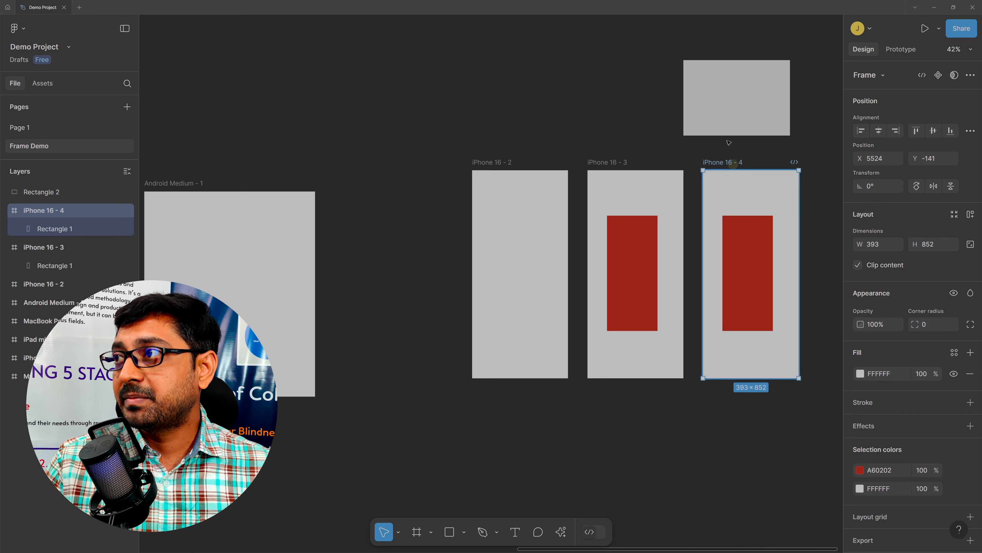
pyautogui.click(721, 96)
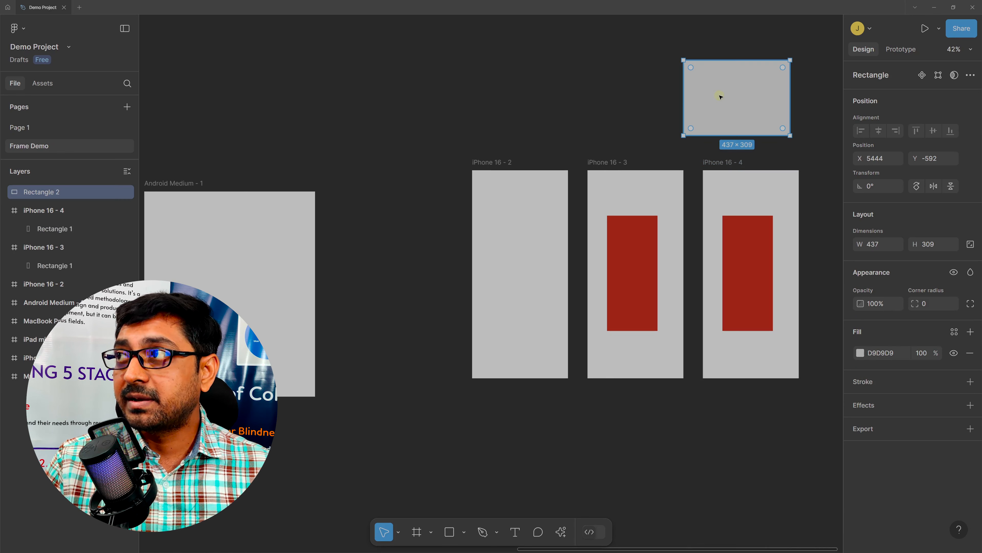
pyautogui.click(713, 162)
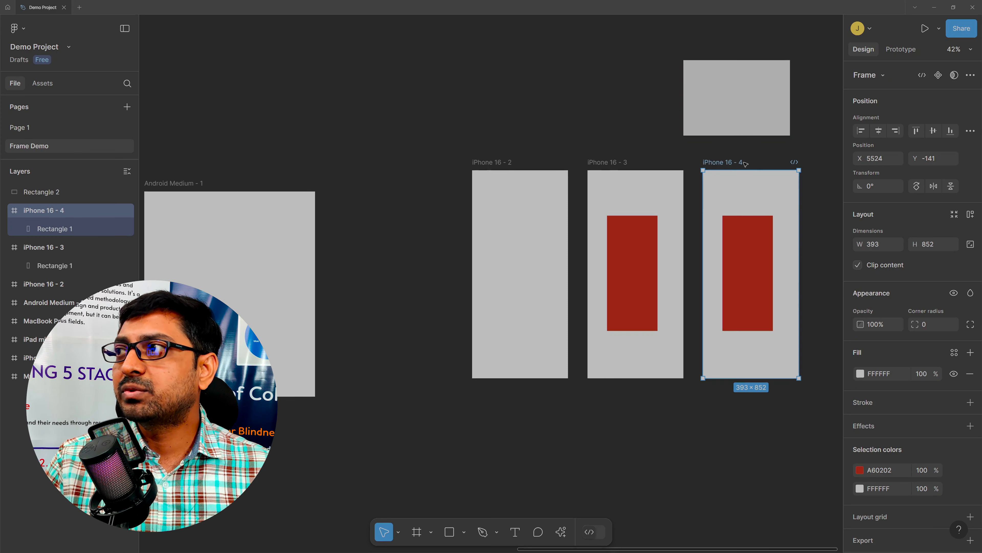
pyautogui.click(737, 70)
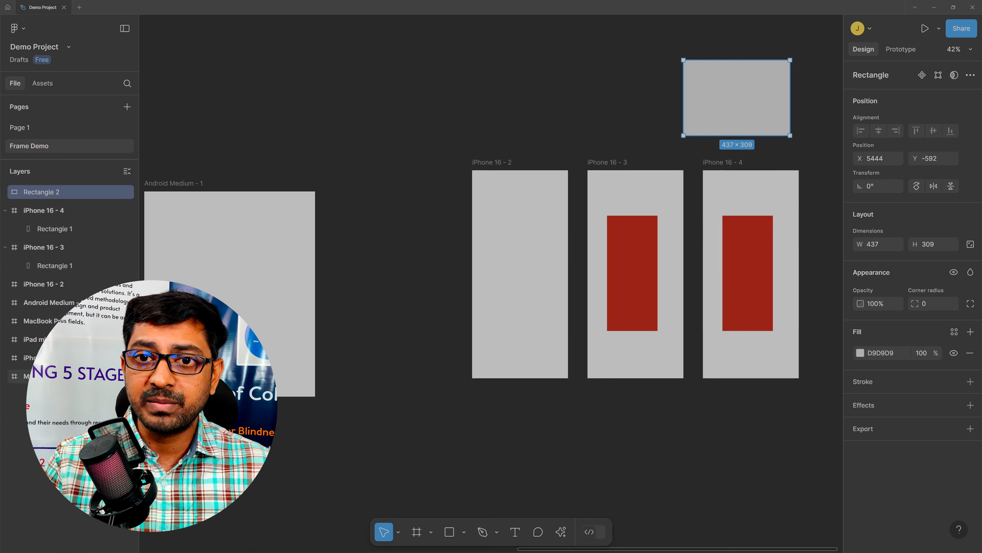
# - Delete all frames and shapes from the Frame Demo page
pyautogui.hotkey('ctrl', 'a')
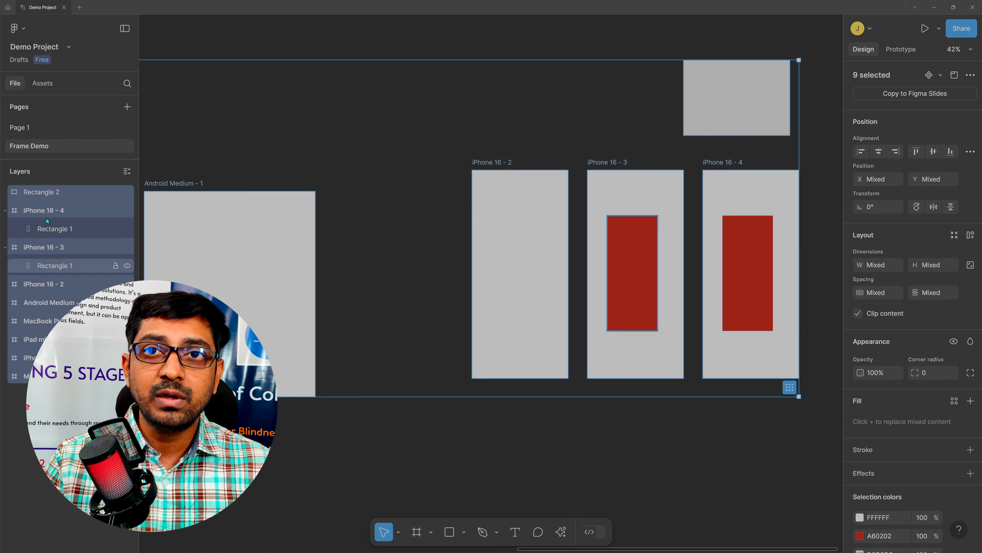
pyautogui.click(46, 193)
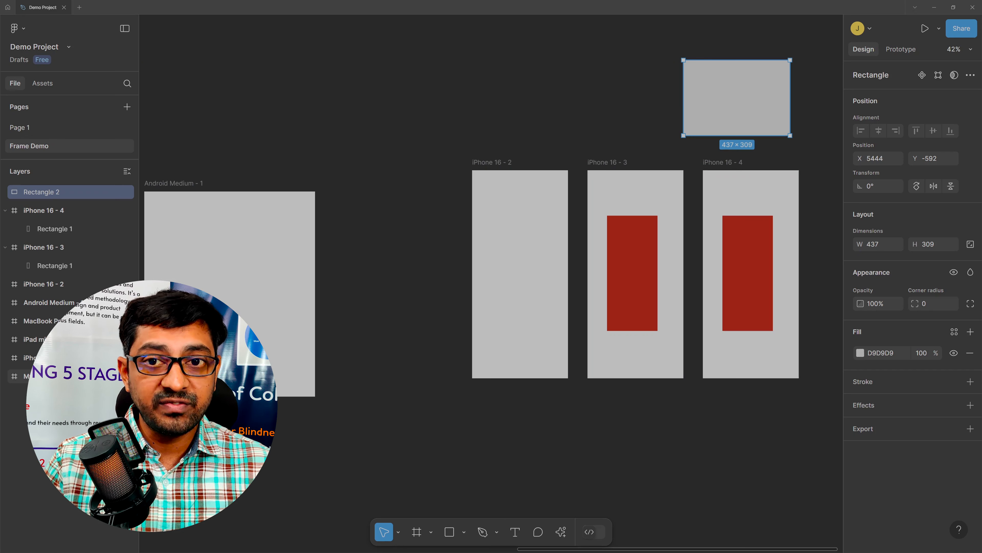
pyautogui.hotkey('ctrl', 'a')
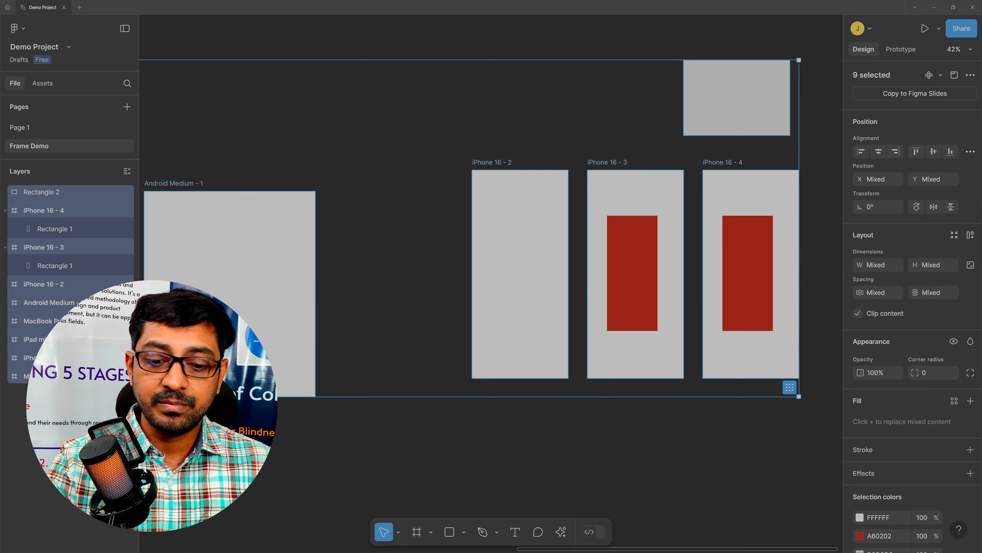
pyautogui.press('Delete')
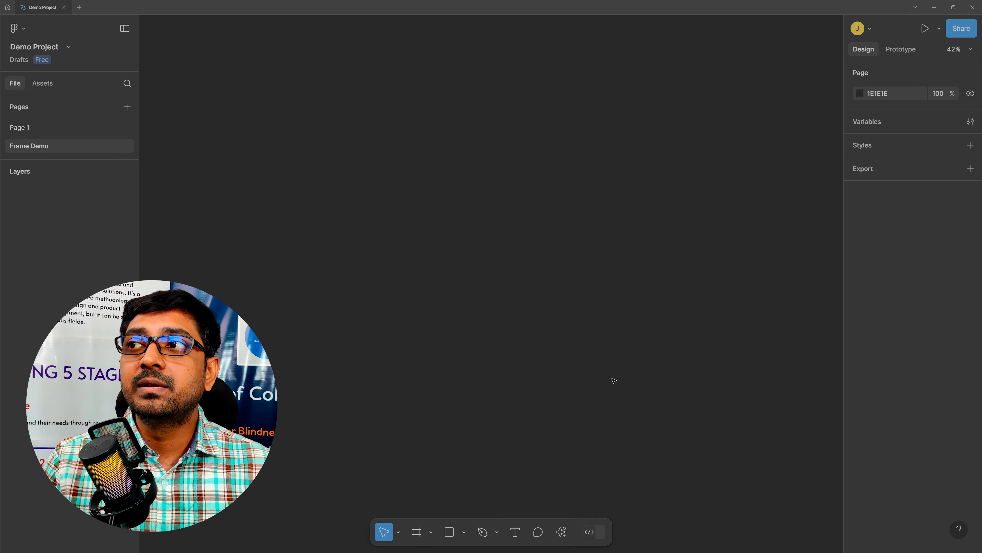
# - Copy all 13 elements of the digital home page wireframe from Page 1 and paste them on the Frame Demo page
pyautogui.click(21, 129)
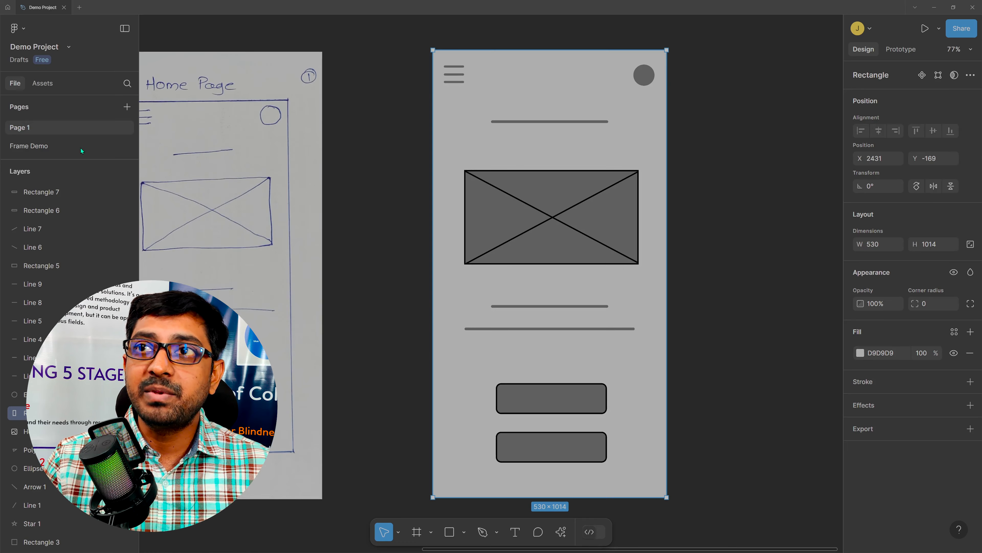
pyautogui.moveTo(403, 36); pyautogui.dragTo(699, 519)
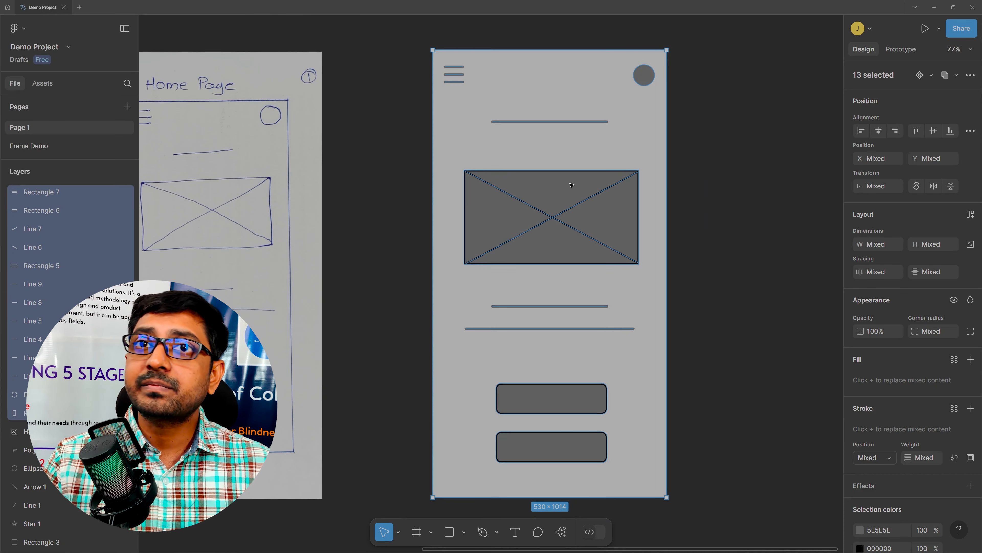
pyautogui.click(29, 145)
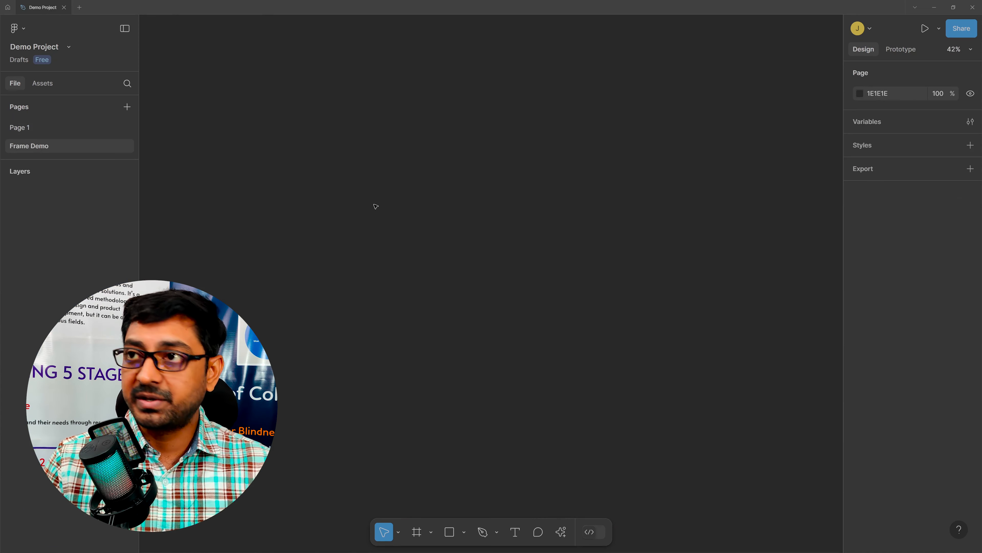
pyautogui.hotkey('ctrl', 'v')
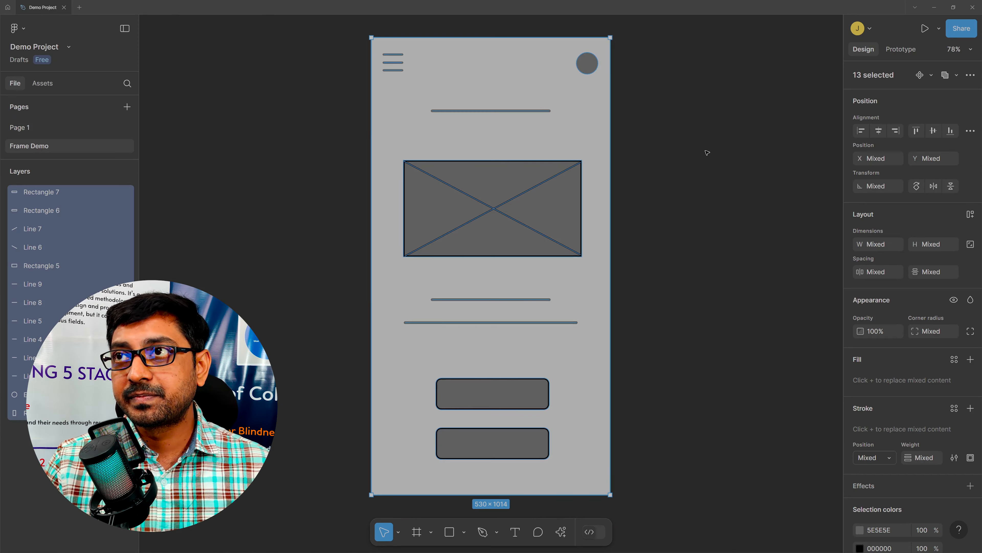
pyautogui.click(706, 151)
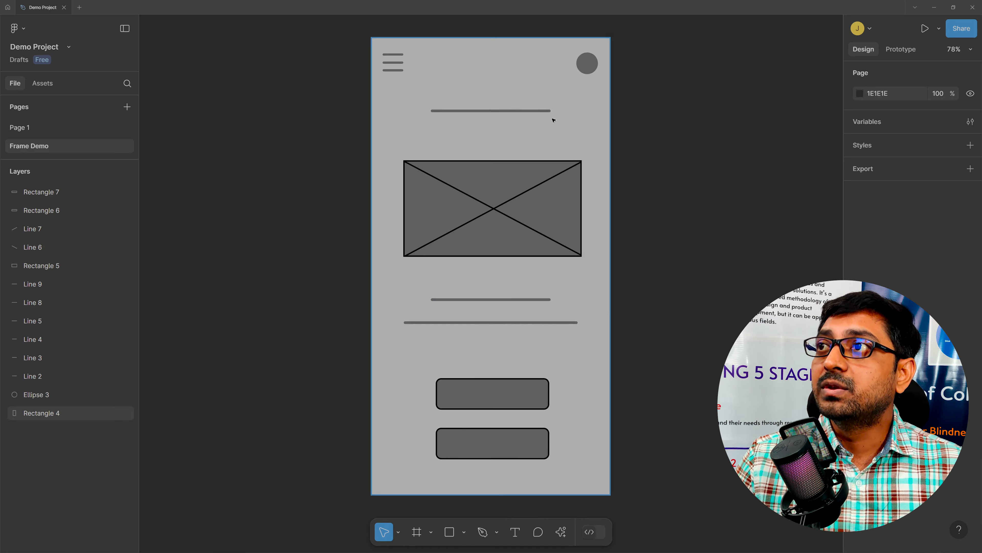
# - Move the wireframe's background rectangle away from the other elements and undo the move
pyautogui.click(549, 132)
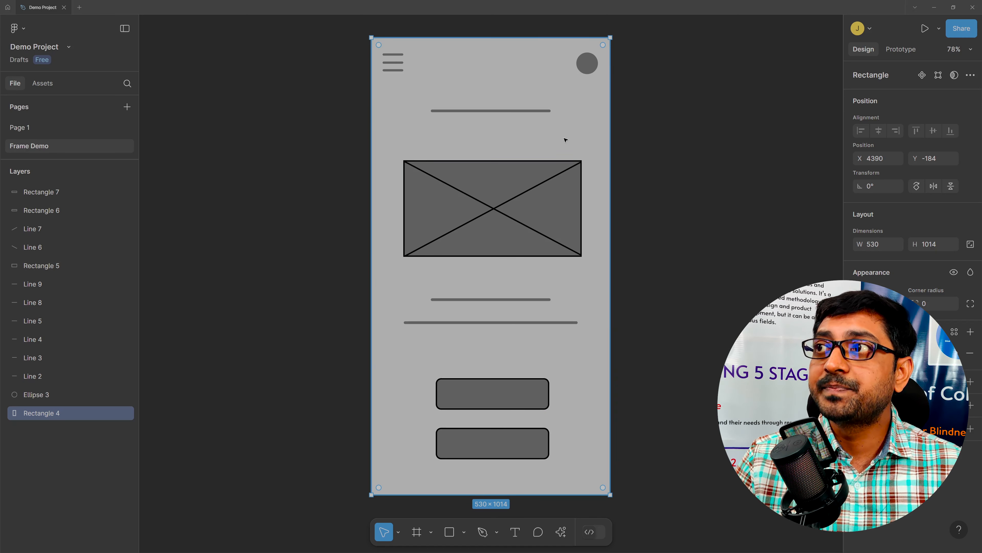
pyautogui.moveTo(453, 130); pyautogui.dragTo(361, 135)
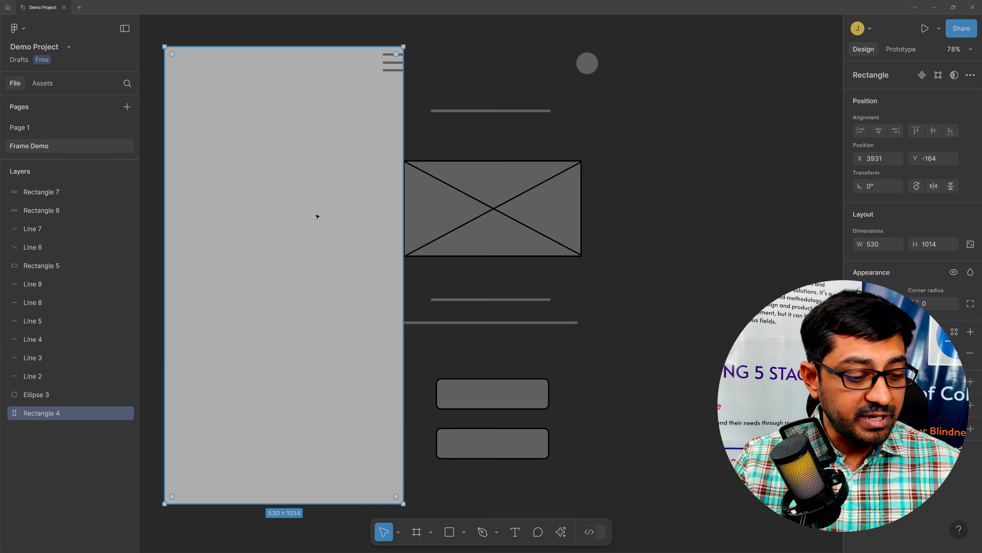
pyautogui.hotkey('ctrl', 'z')
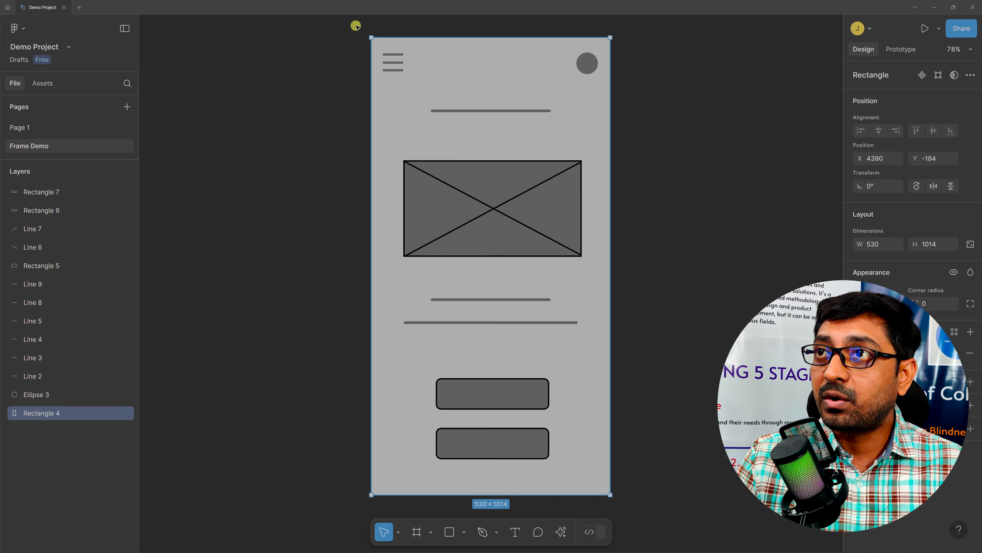
# - Move the whole wireframe together so its background rectangle sits at about X 3976, Y -195
pyautogui.moveTo(355, 25); pyautogui.dragTo(603, 409)
pyautogui.hotkey('ctrl', 'a')
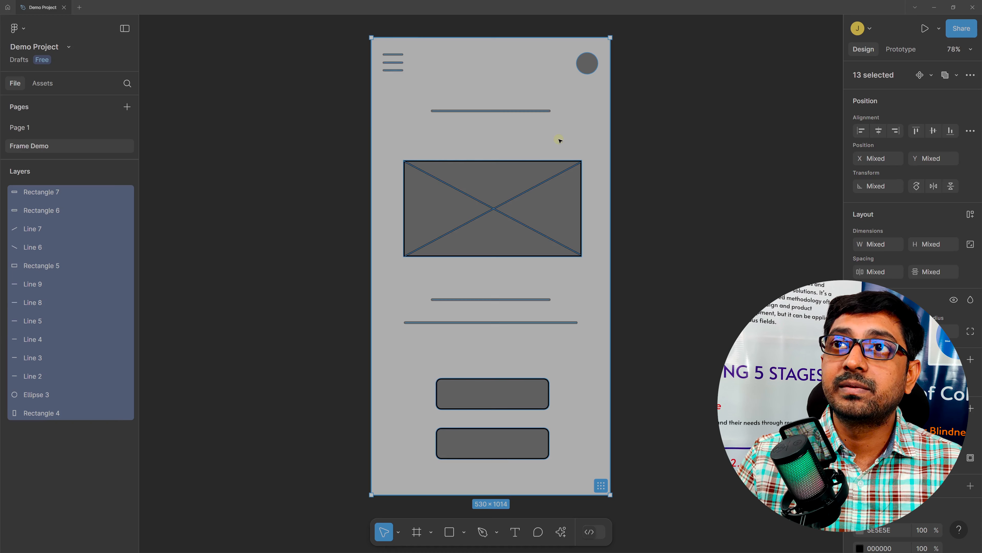
pyautogui.hscroll(5, 560, 140)
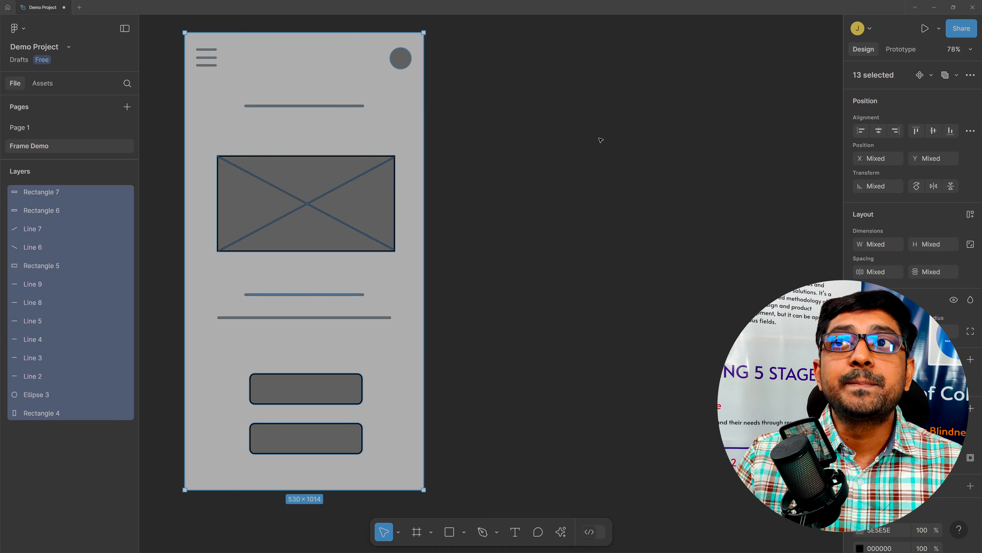
pyautogui.click(230, 126)
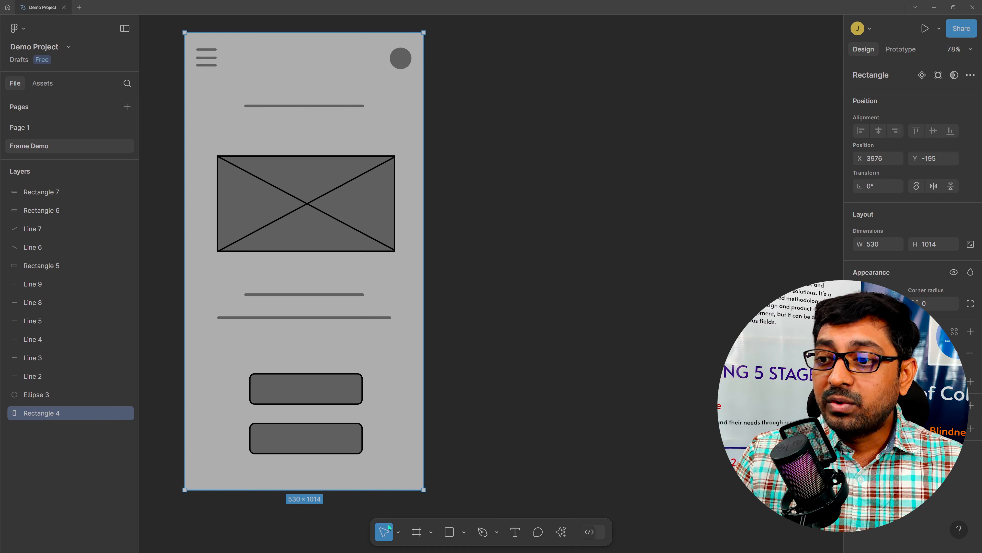
# - Draw a custom frame about 416 × 1014 beside the wireframe and rename it Home Page
pyautogui.click(417, 534)
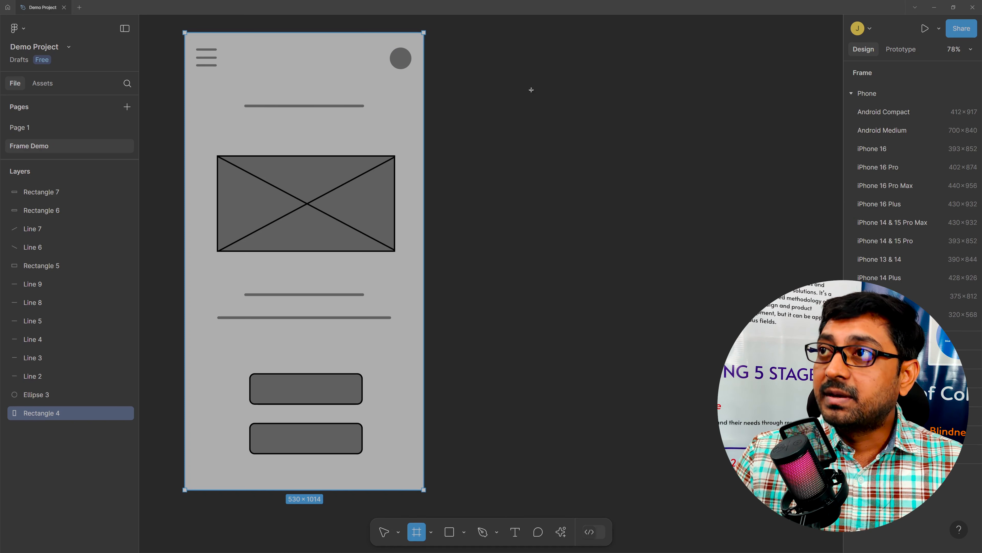
pyautogui.moveTo(503, 34)
pyautogui.mouseDown()
pyautogui.moveTo(687, 384)
pyautogui.moveTo(681, 489)
pyautogui.moveTo(691, 488)
pyautogui.mouseUp()
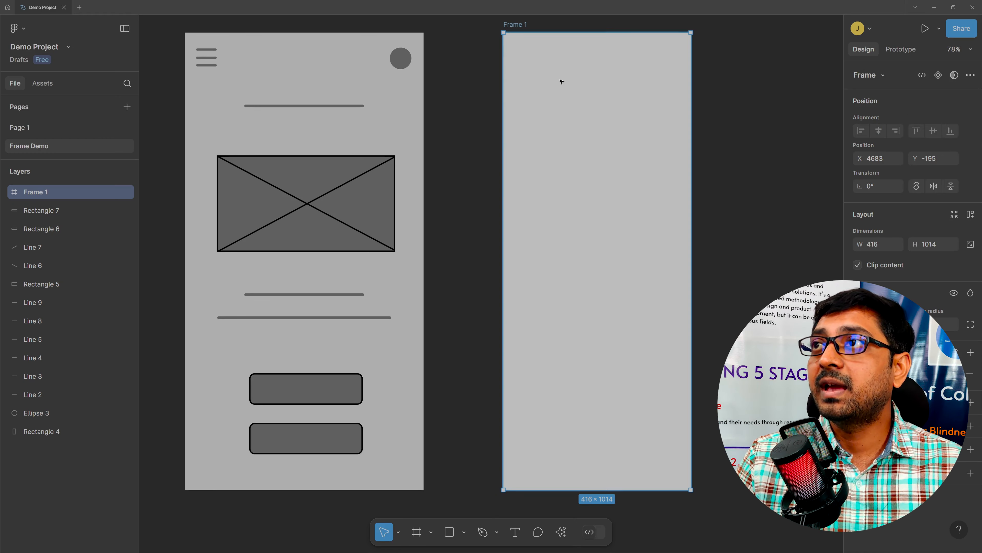
pyautogui.click(515, 25)
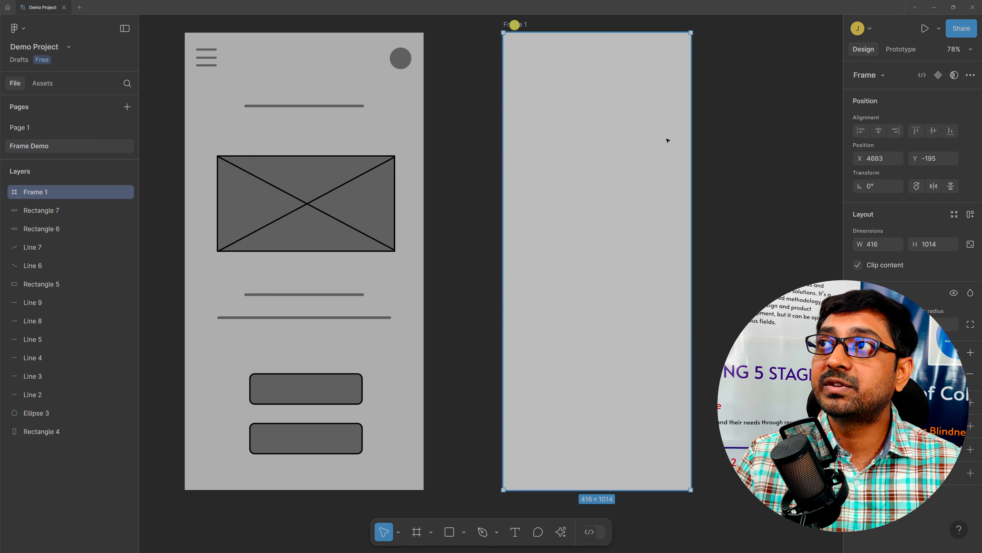
pyautogui.doubleClick(515, 24)
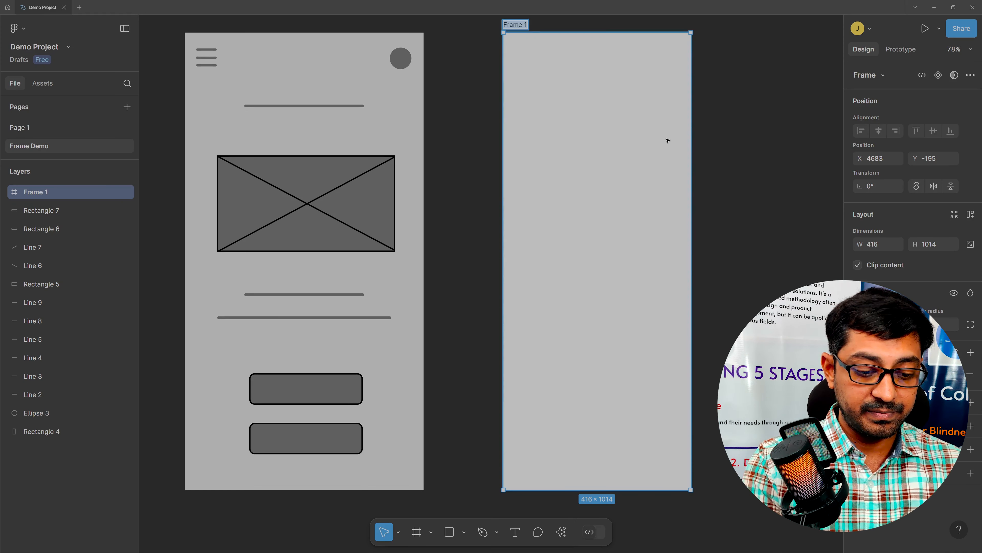
pyautogui.write('Home Page')
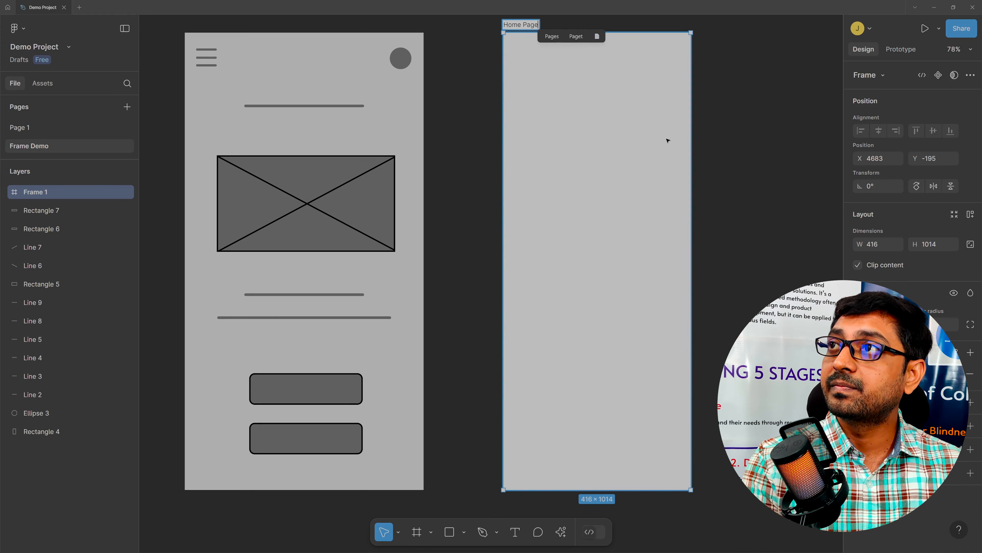
pyautogui.press('Return')
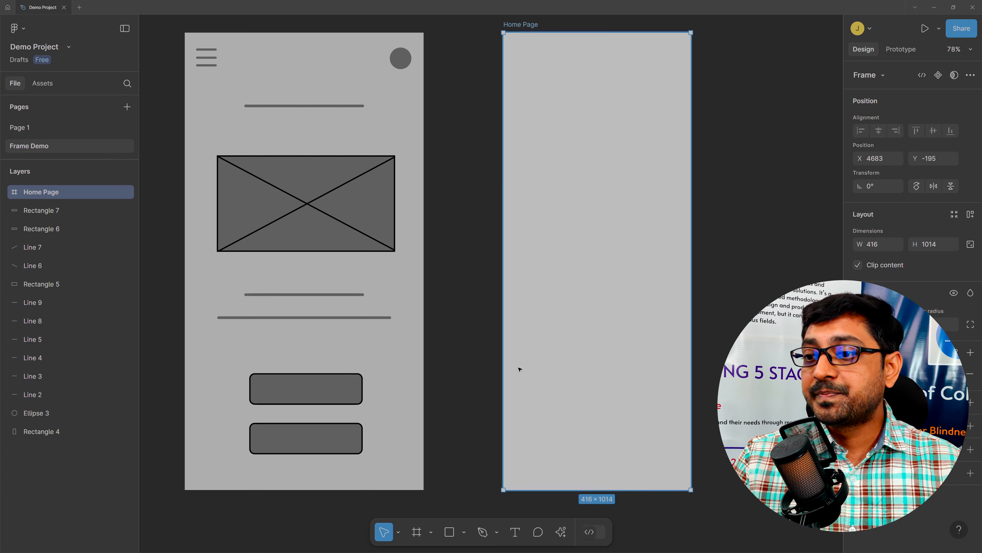
# - Draw a rectangle about 198 × 383 inside the Home Page frame, and collapse and re-expand the frame's layer list
pyautogui.click(449, 531)
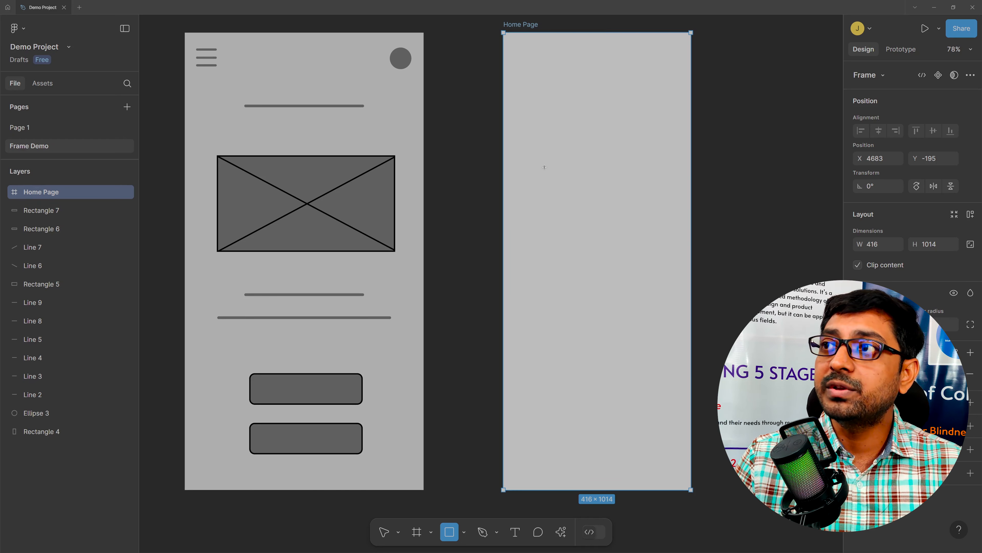
pyautogui.moveTo(549, 155)
pyautogui.mouseDown()
pyautogui.moveTo(616, 305)
pyautogui.moveTo(638, 327)
pyautogui.mouseUp()
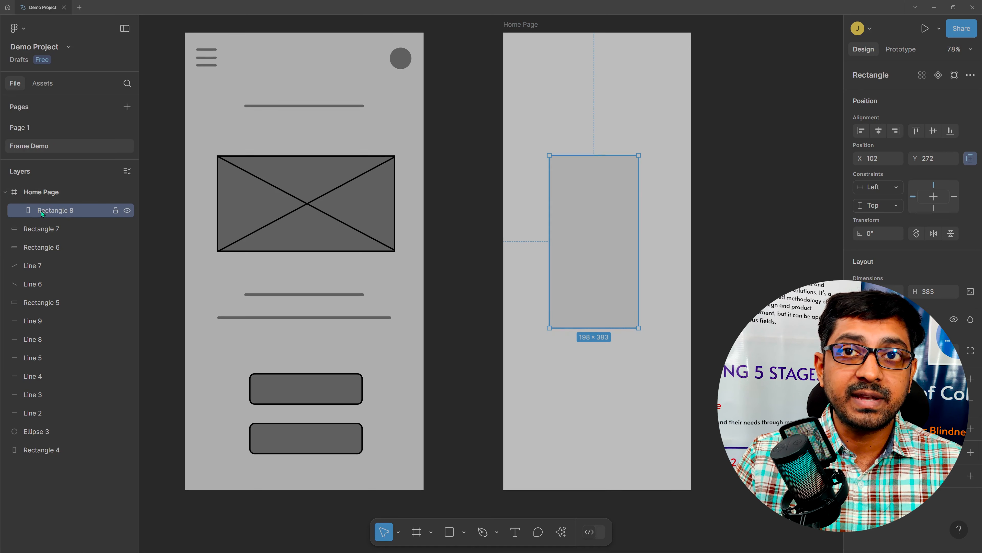
pyautogui.click(5, 192)
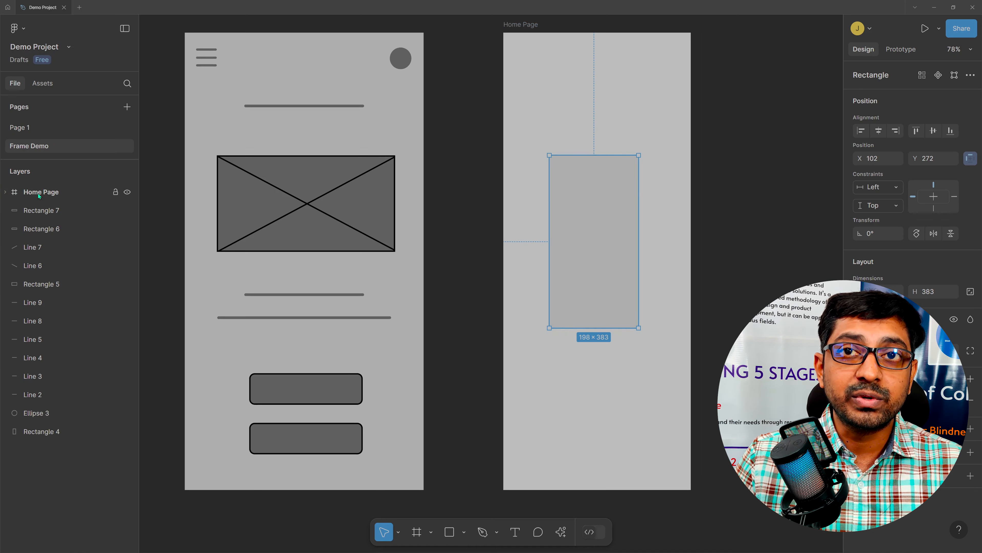
pyautogui.click(5, 192)
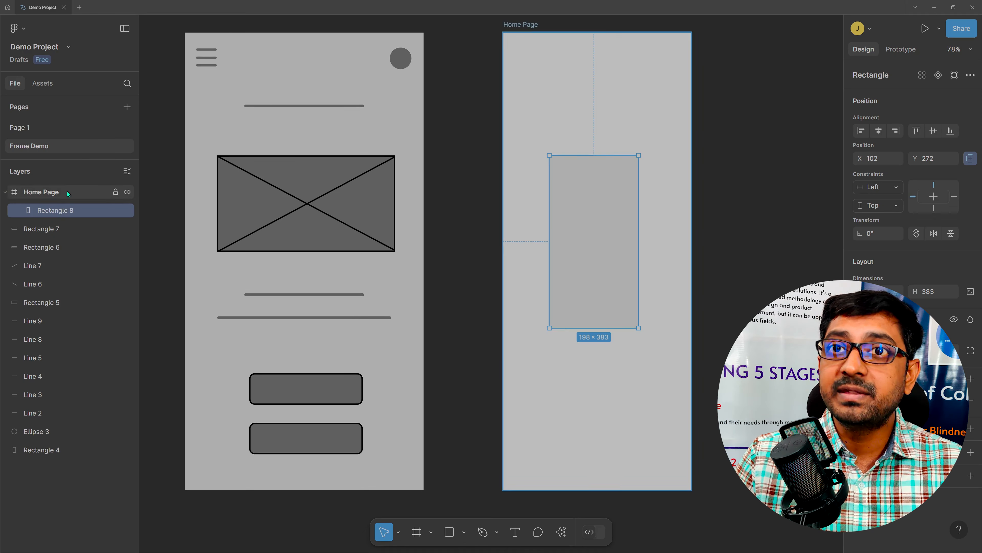
# - Move the Home Page frame together with its nested rectangle farther from the wireframe, to about X 4767, Y -195
pyautogui.click(525, 25)
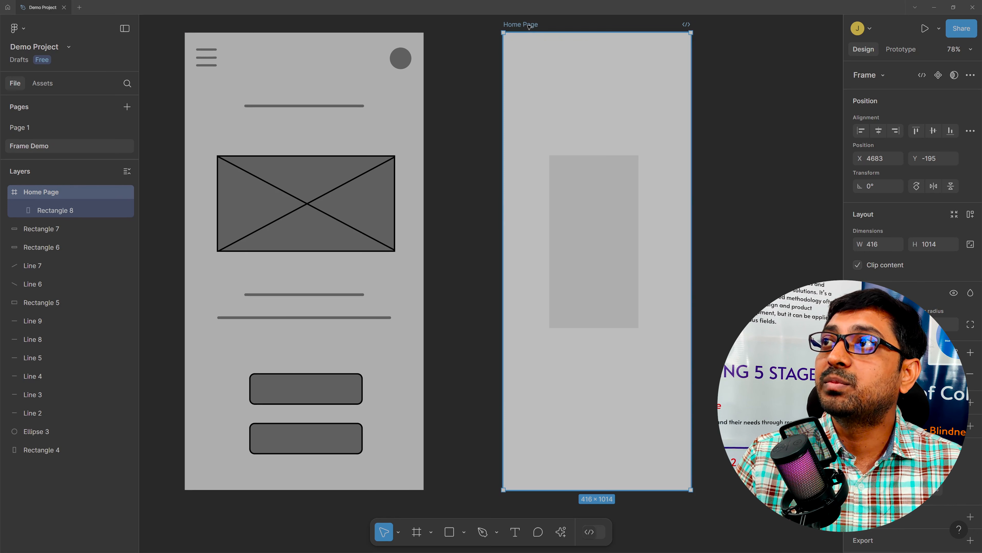
pyautogui.moveTo(560, 31)
pyautogui.mouseDown()
pyautogui.moveTo(640, 49)
pyautogui.moveTo(686, 40)
pyautogui.moveTo(561, 27)
pyautogui.mouseUp()
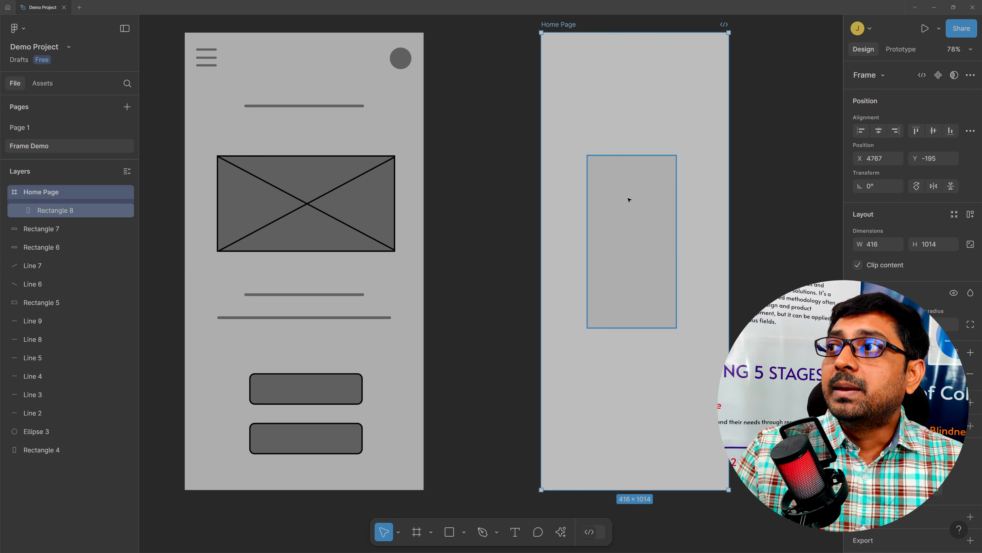
pyautogui.click(551, 24)
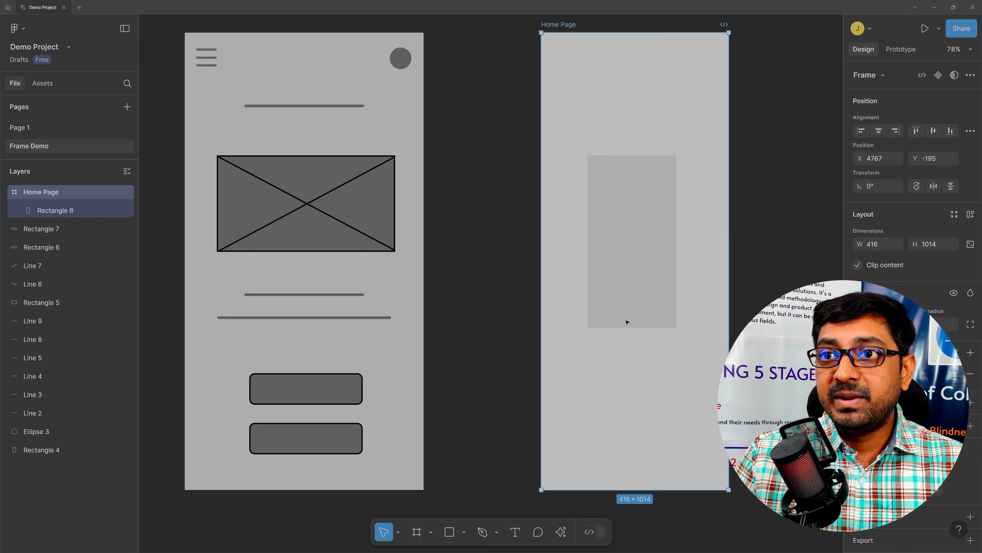
# - Compare selecting the wireframe's background rectangle with selecting the Home Page frame, and delete the rectangle inside the frame
pyautogui.click(256, 78)
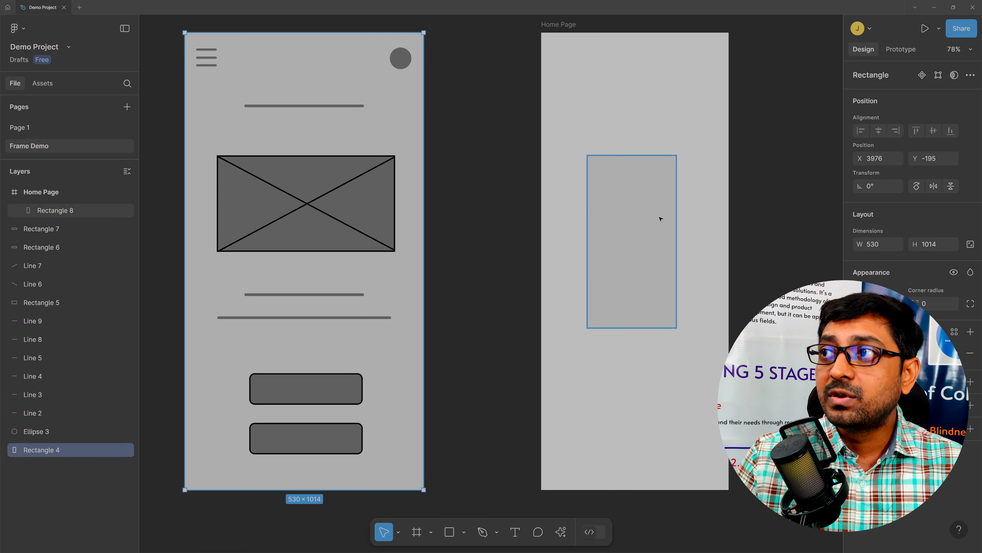
pyautogui.click(551, 25)
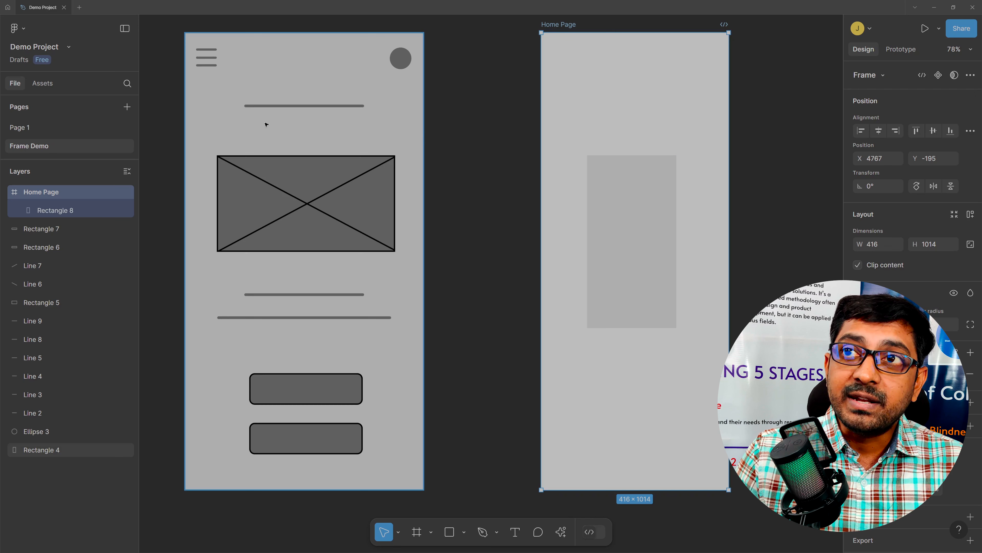
pyautogui.click(303, 124)
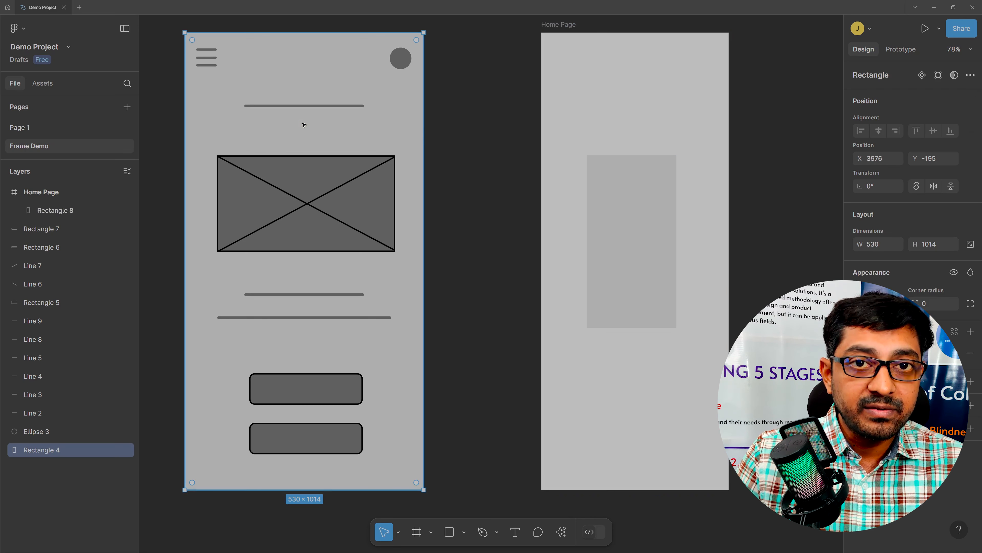
pyautogui.click(641, 246)
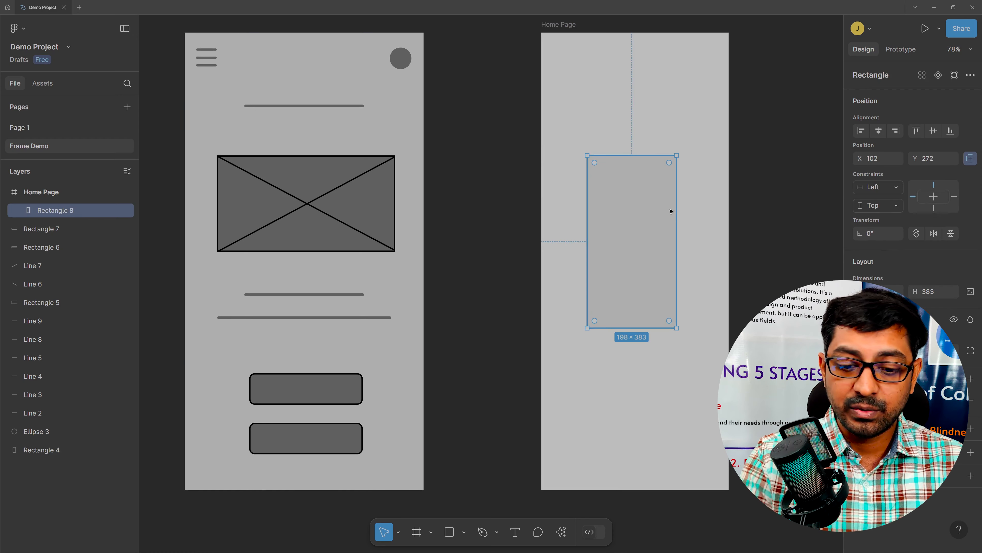
pyautogui.press('Delete')
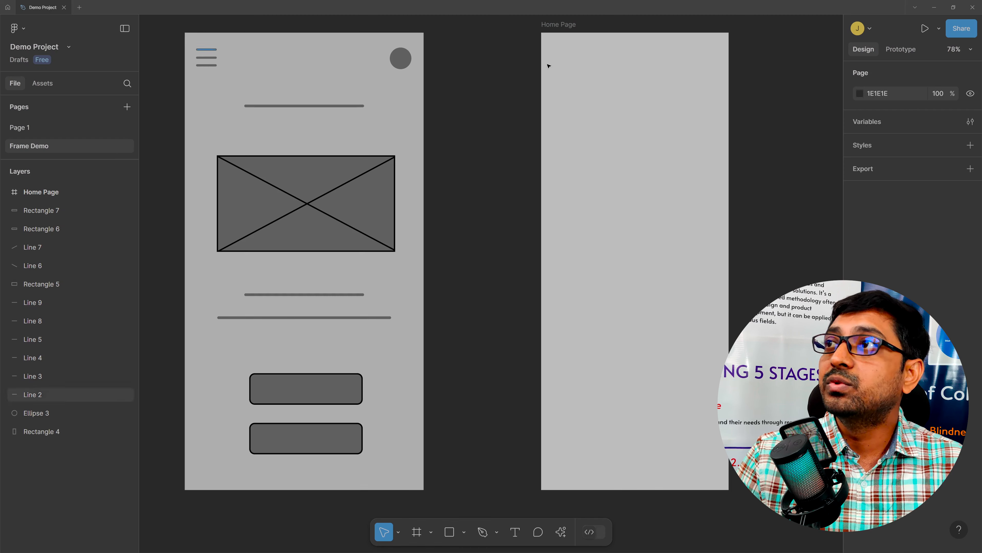
# - Delete the 530 × 1014 background rectangle behind the wireframe elements
pyautogui.click(560, 25)
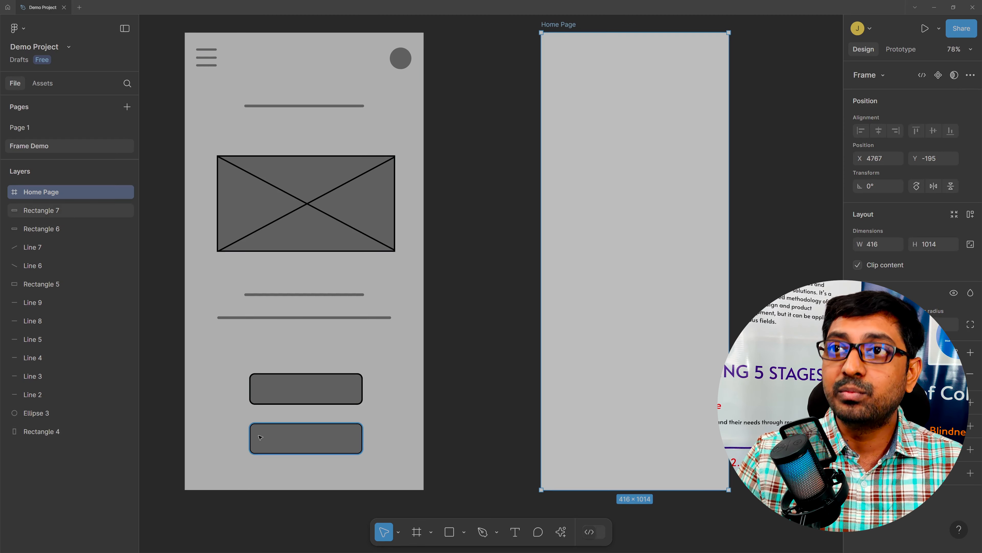
pyautogui.click(413, 94)
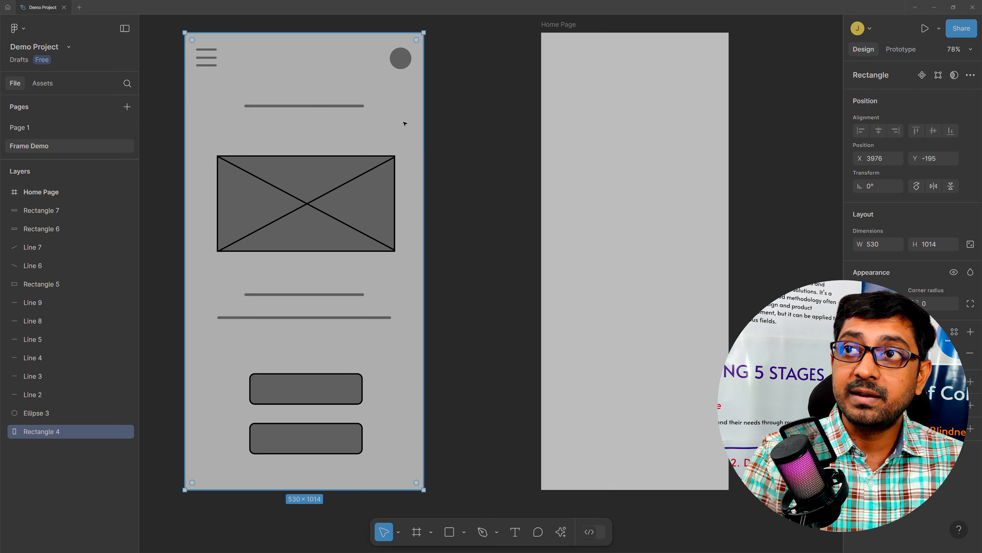
pyautogui.press('Delete')
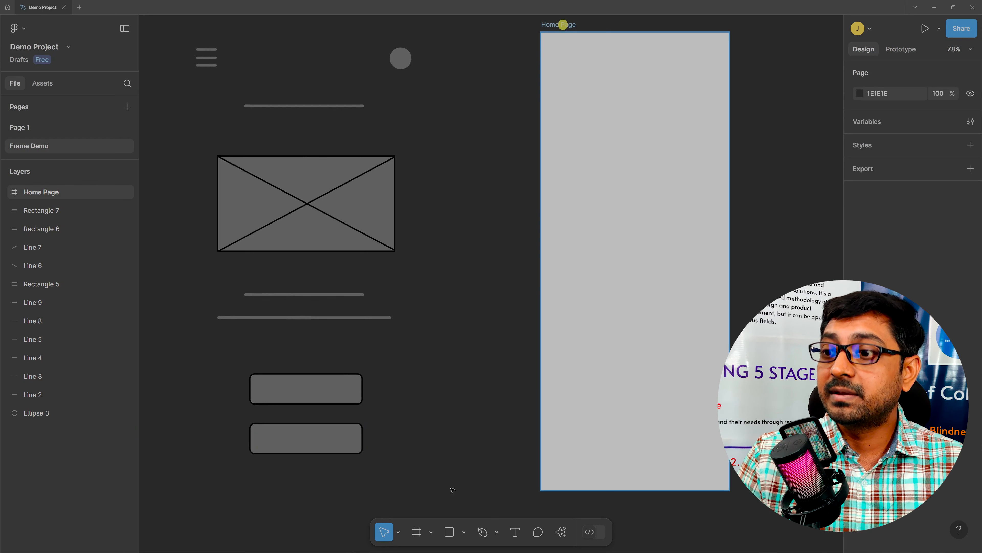
# - Draw a rectangle about 212 × 441 inside the empty Home Page frame
pyautogui.click(565, 25)
pyautogui.click(450, 536)
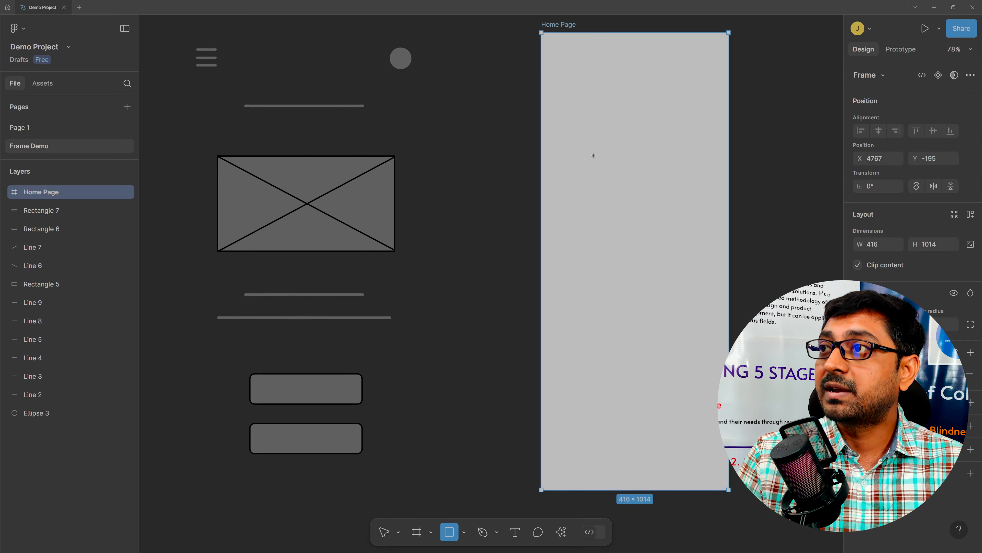
pyautogui.moveTo(589, 156); pyautogui.dragTo(684, 355)
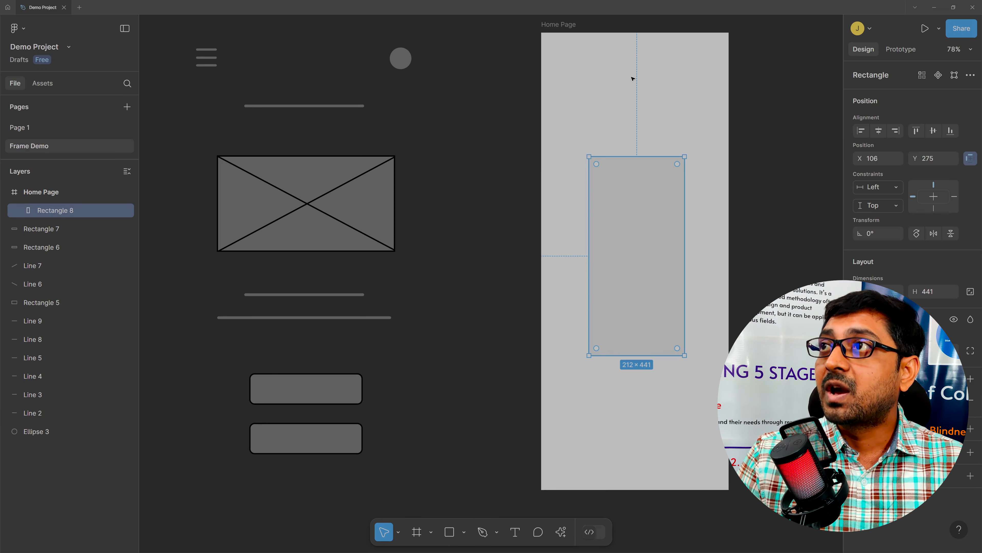
# - Delete the whole Home Page frame, undo that deletion, and delete only the rectangle nested inside it
pyautogui.click(562, 26)
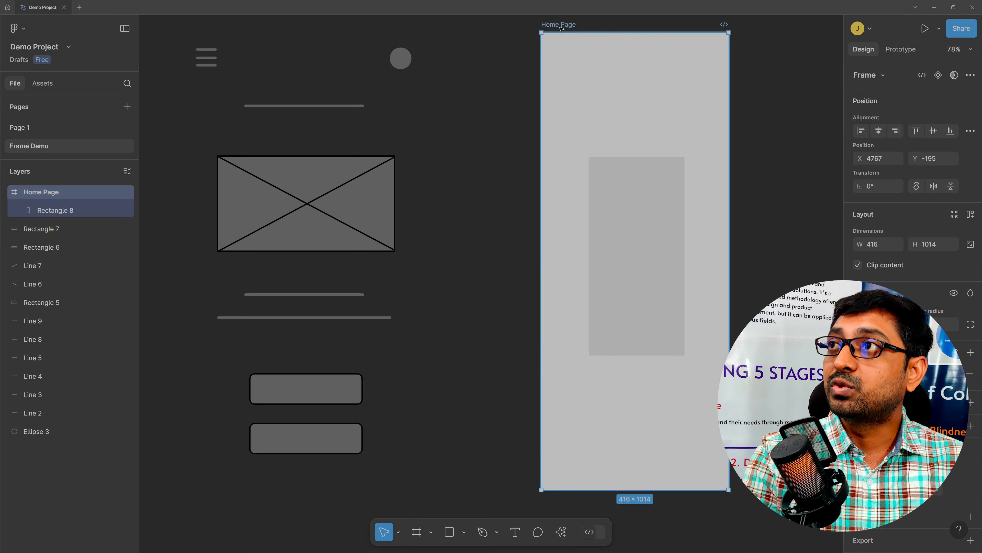
pyautogui.press('Delete')
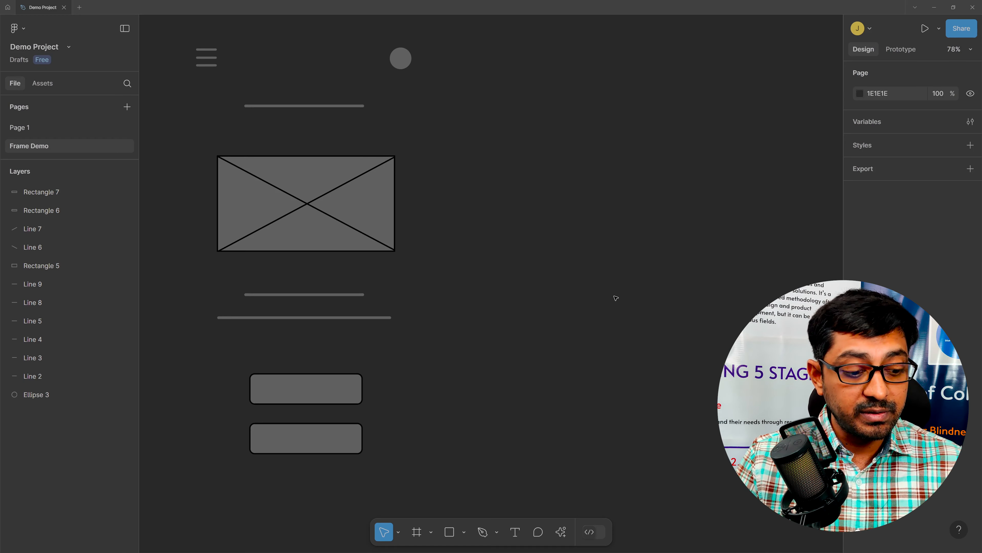
pyautogui.hotkey('ctrl', 'z')
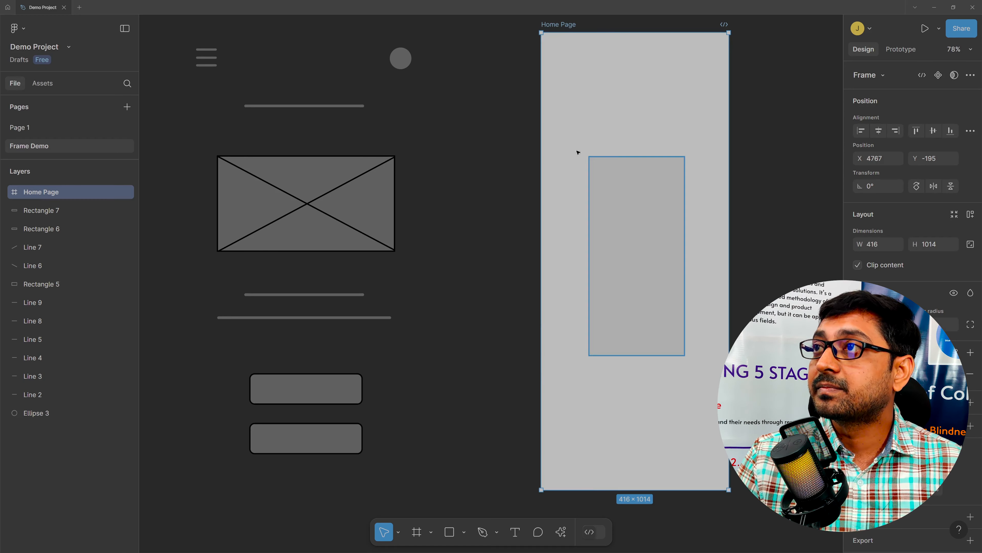
pyautogui.click(621, 258)
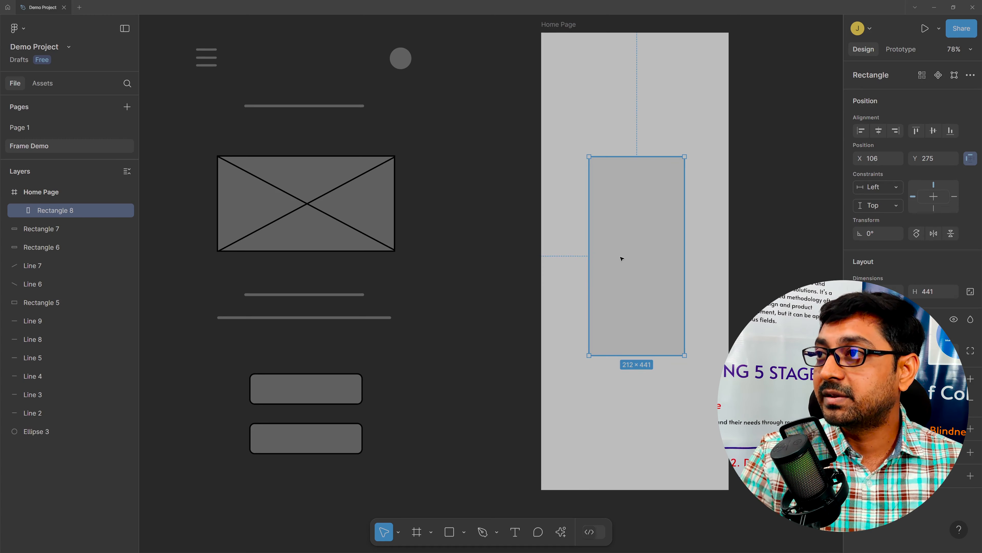
pyautogui.press('Delete')
# - Move all 12 remaining wireframe elements together into the Home Page frame
pyautogui.moveTo(172, 30); pyautogui.dragTo(465, 491)
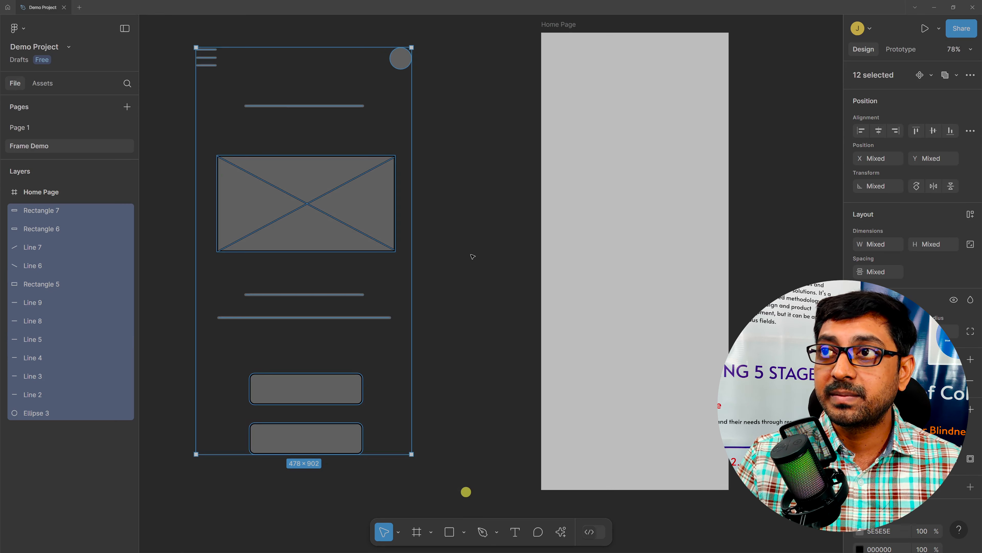
pyautogui.click(313, 172)
pyautogui.moveTo(478, 160); pyautogui.dragTo(665, 170)
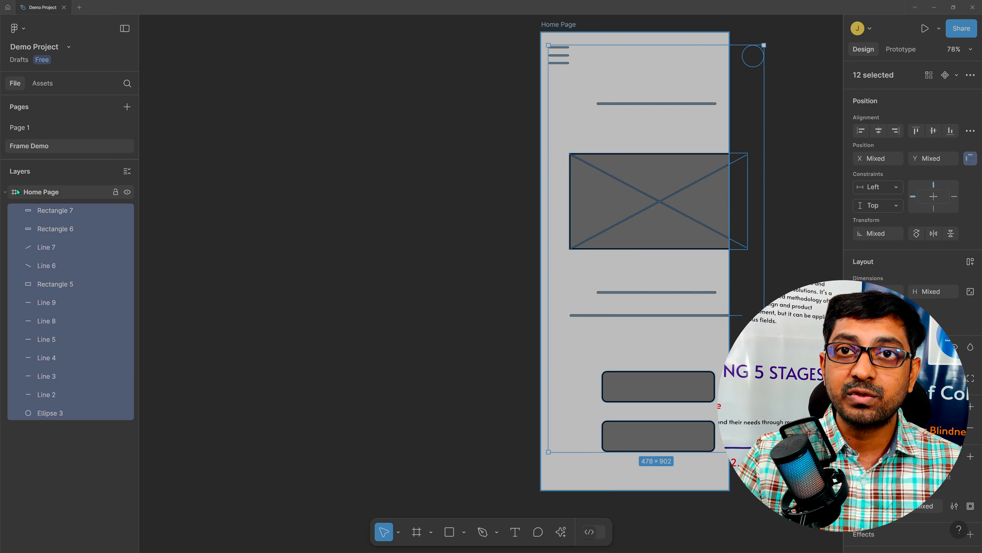
# - Collapse and expand the Home Page layer to examine which elements are nested in the frame
pyautogui.click(5, 193)
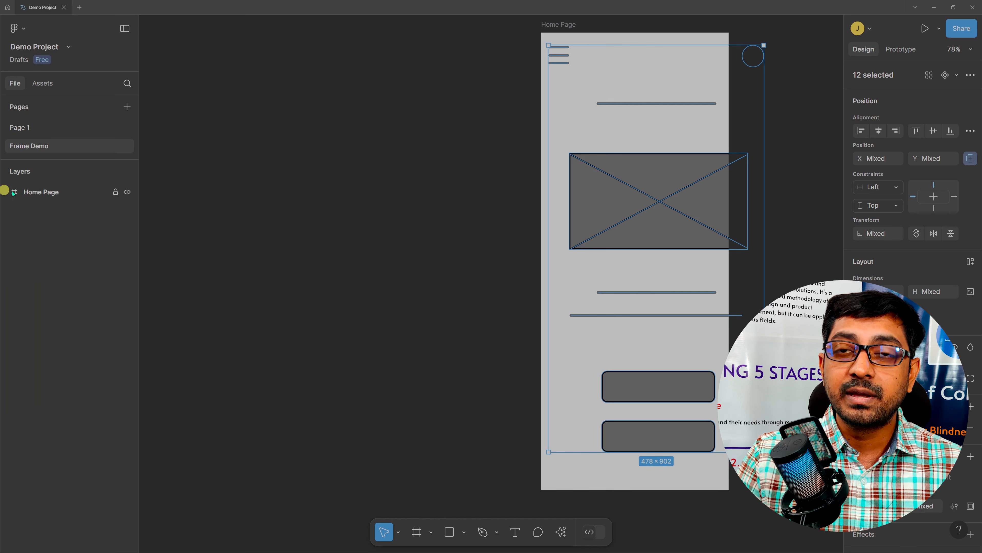
pyautogui.click(5, 192)
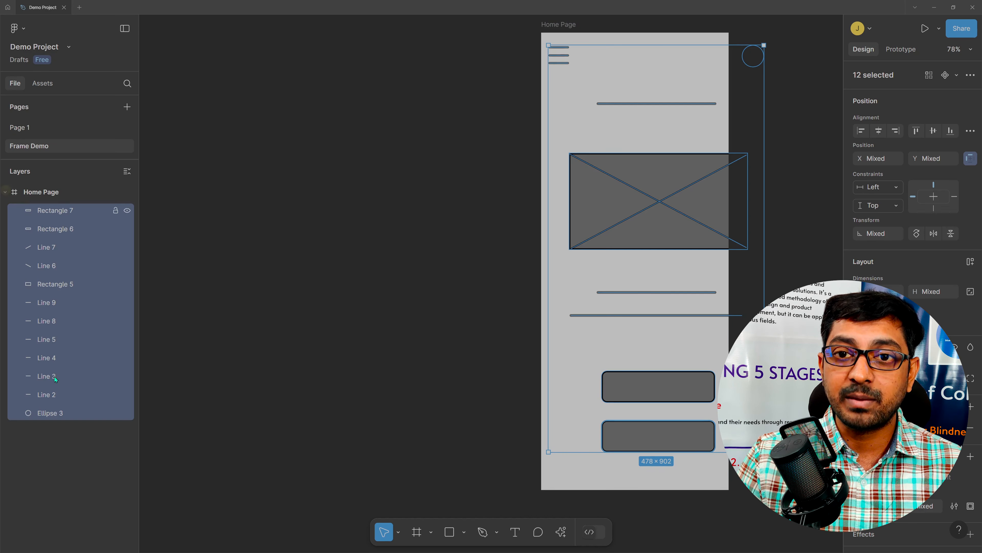
pyautogui.click(5, 191)
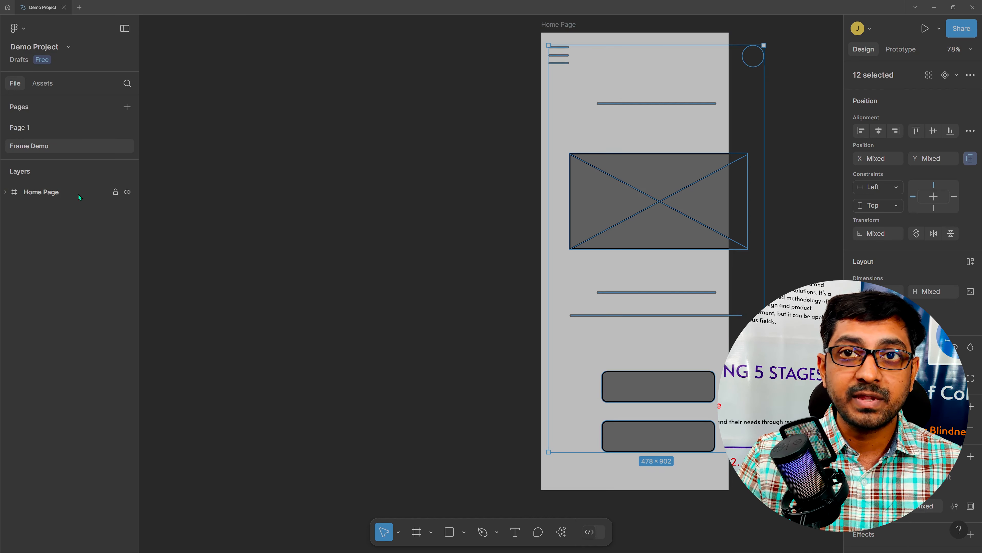
# - Widen the Home Page frame to about 510 so that it encloses the image placeholder and the profile circle
pyautogui.click(29, 196)
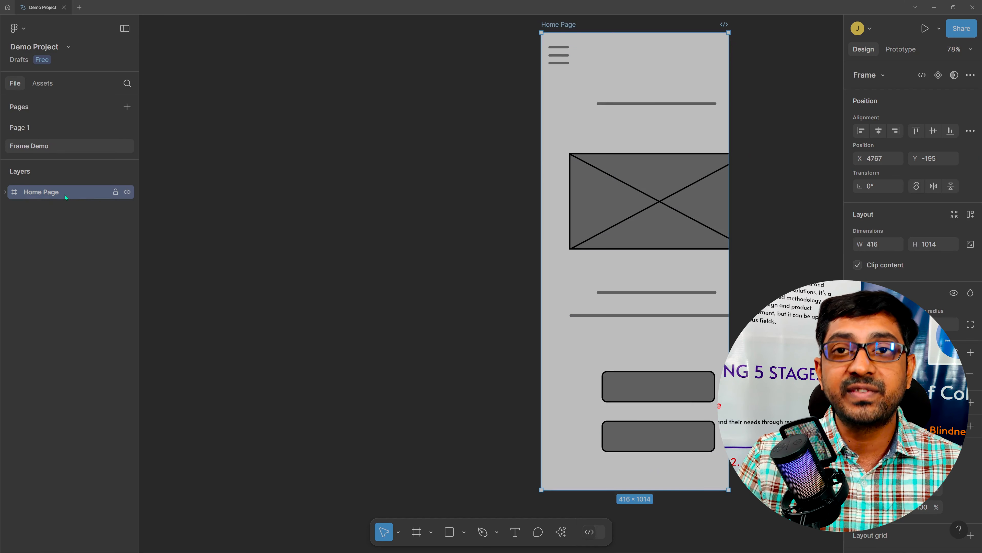
pyautogui.click(5, 192)
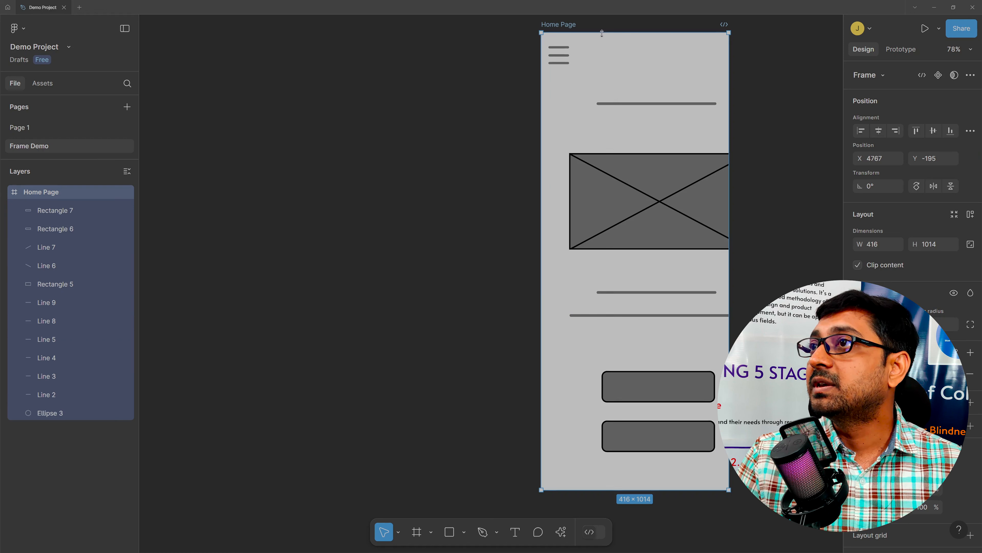
pyautogui.moveTo(729, 79); pyautogui.dragTo(773, 88)
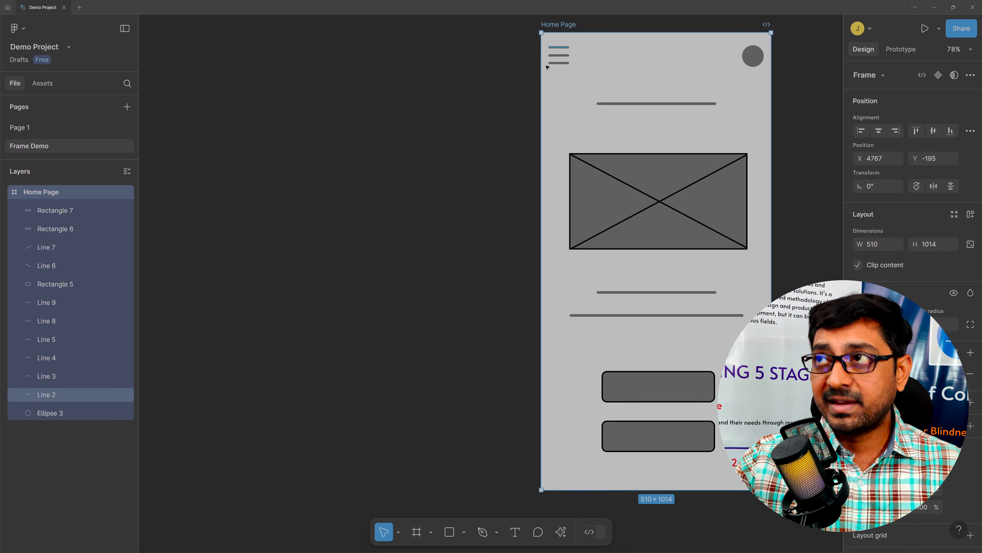
# - Move the menu icon's middle line to about X 179, Y 70, and return it to X 16, Y 53
pyautogui.click(563, 57)
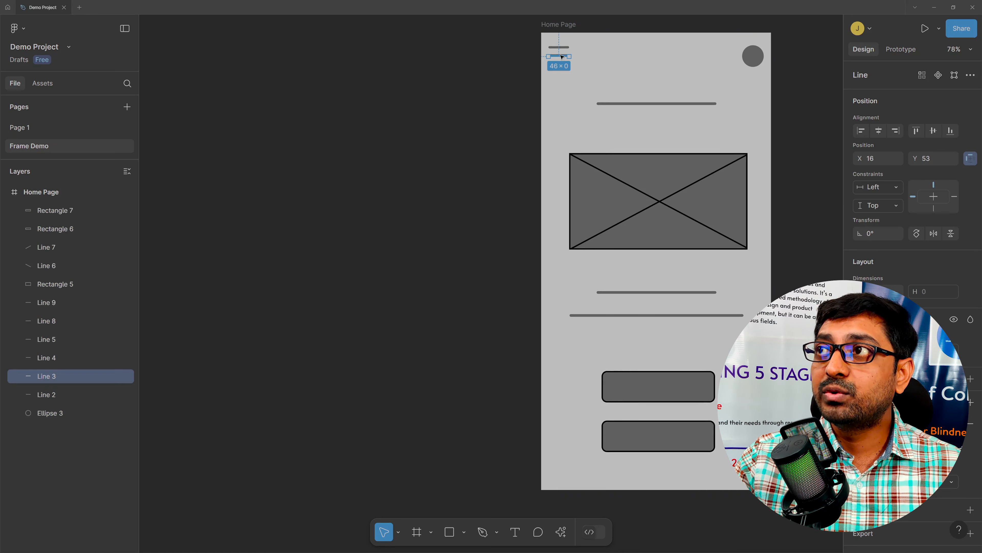
pyautogui.moveTo(563, 57); pyautogui.dragTo(636, 65)
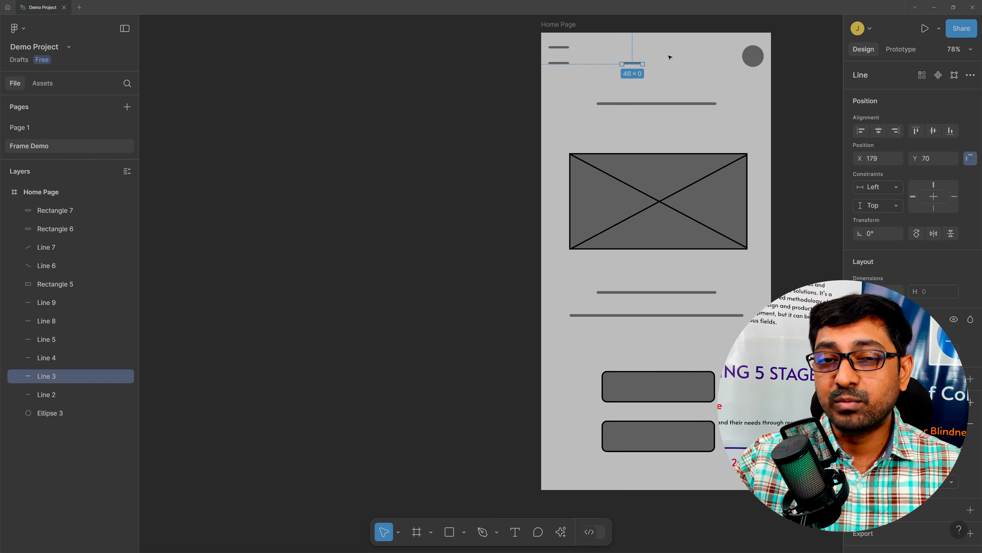
pyautogui.moveTo(670, 58); pyautogui.dragTo(584, 50)
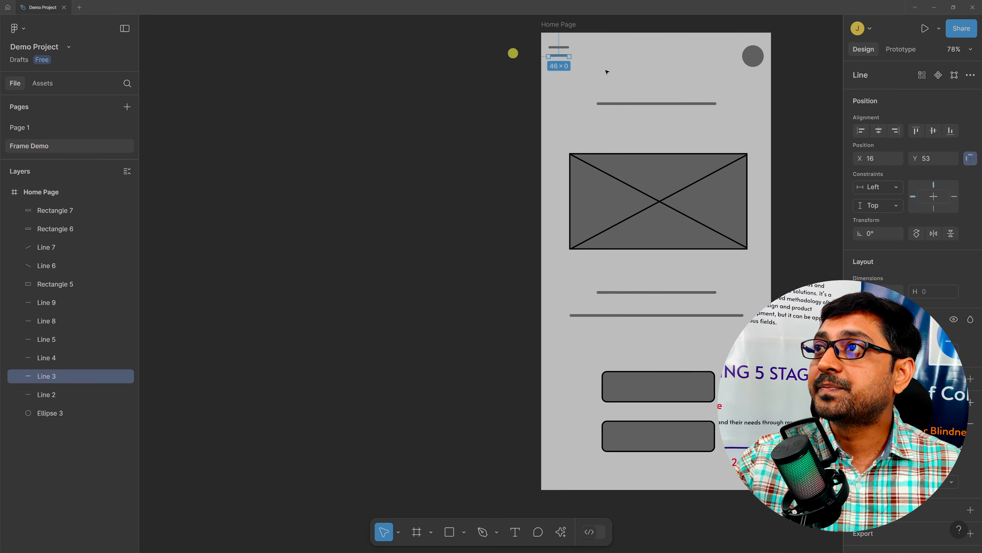
pyautogui.click(619, 72)
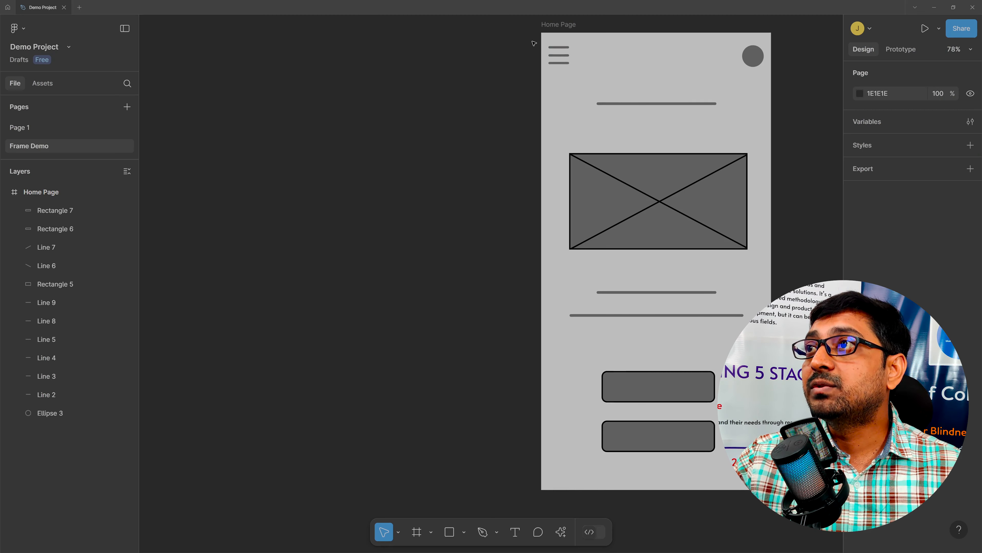
# - Group the three lines of the menu icon inside the Home Page frame
pyautogui.moveTo(533, 44); pyautogui.dragTo(586, 76)
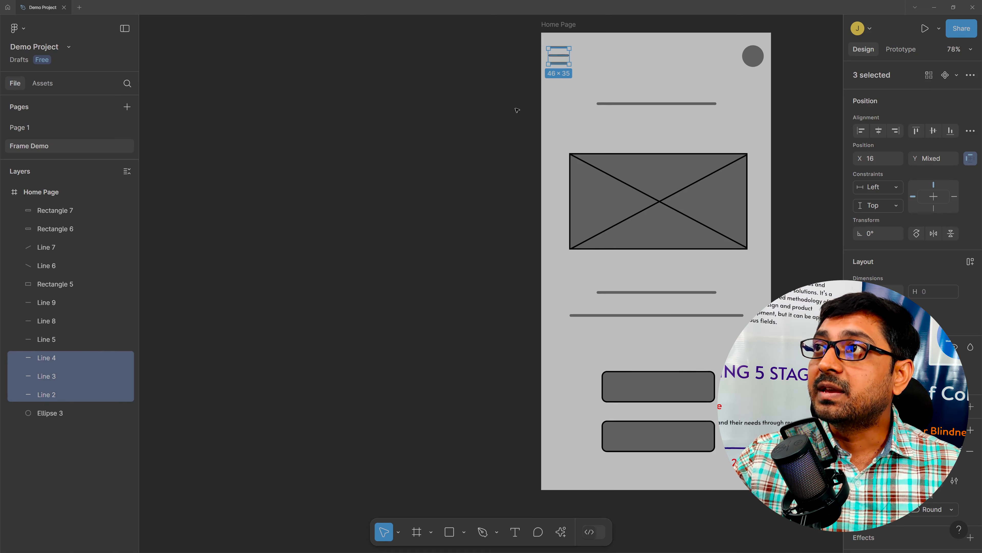
pyautogui.rightClick(559, 57)
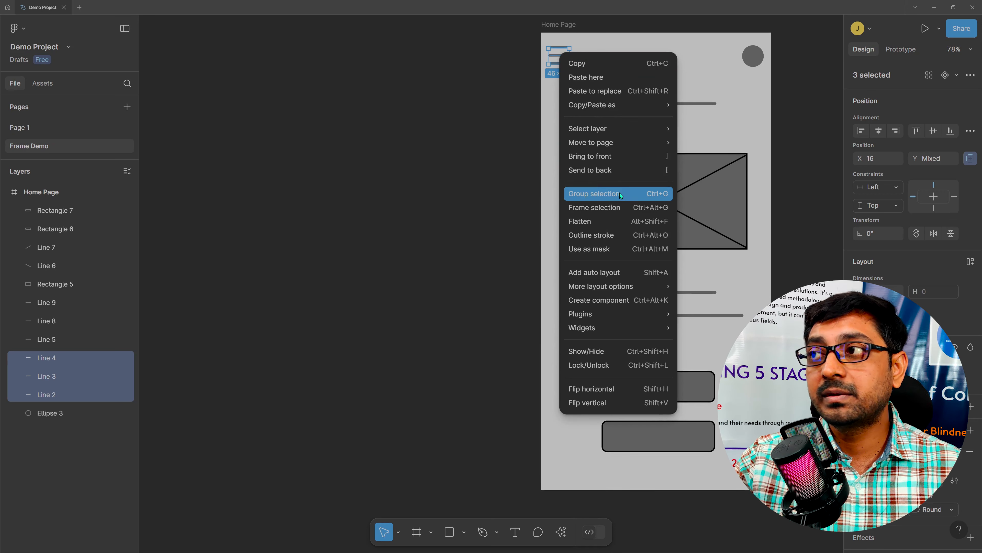
pyautogui.rightClick(54, 363)
pyautogui.rightClick(54, 363)
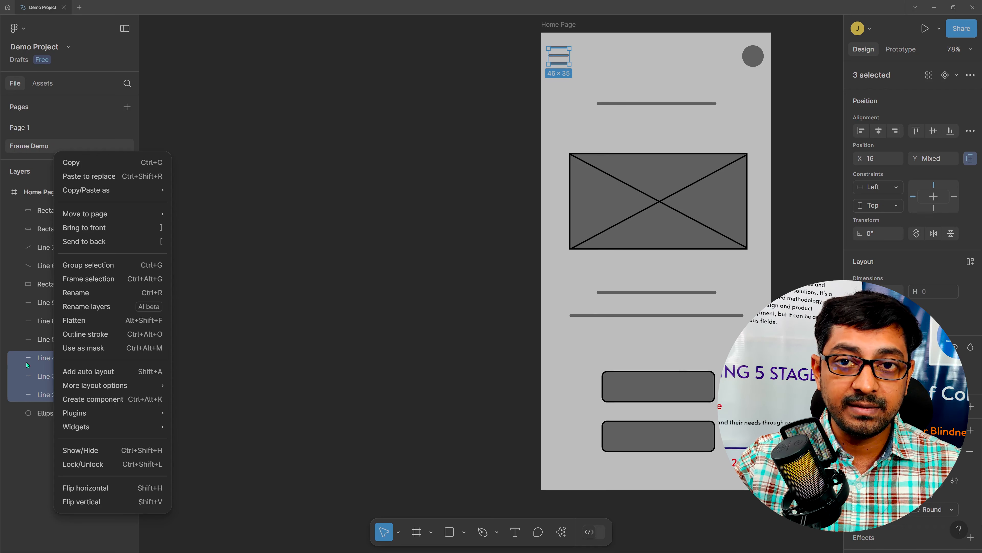
pyautogui.click(90, 266)
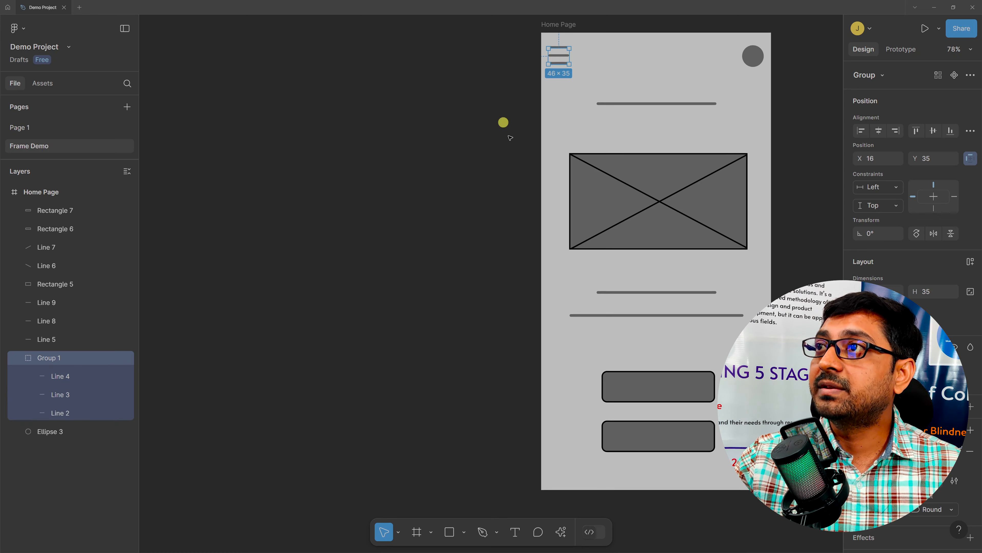
pyautogui.click(502, 123)
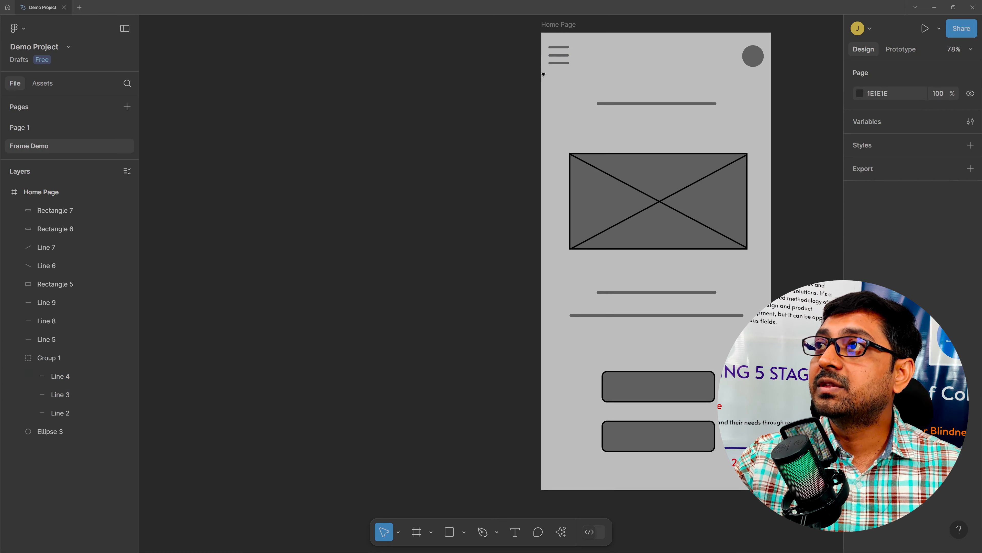
# - Try moving the grouped menu icon to about X 43, Y 41, and undo the move
pyautogui.click(561, 58)
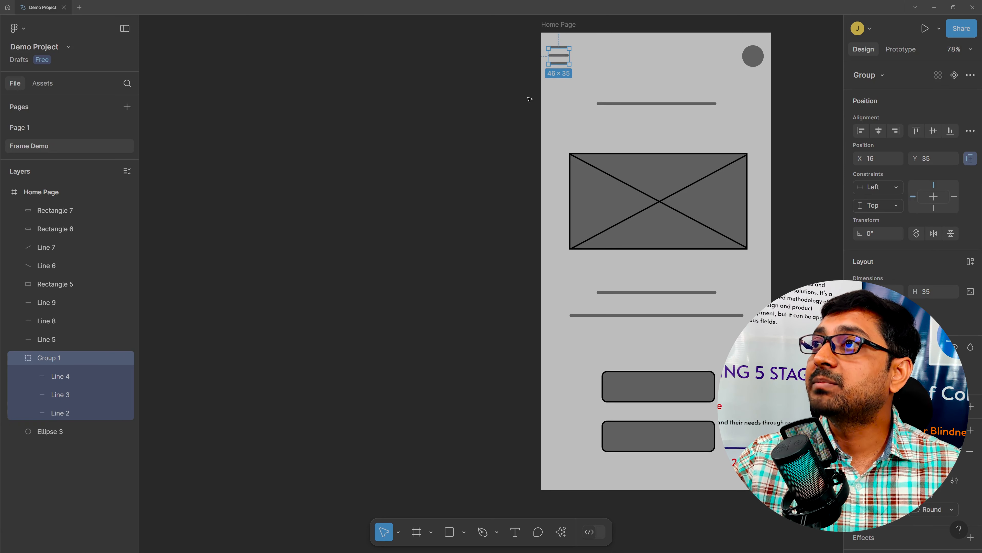
pyautogui.moveTo(561, 57)
pyautogui.mouseDown()
pyautogui.moveTo(662, 77)
pyautogui.moveTo(603, 73)
pyautogui.moveTo(620, 78)
pyautogui.moveTo(574, 58)
pyautogui.mouseUp()
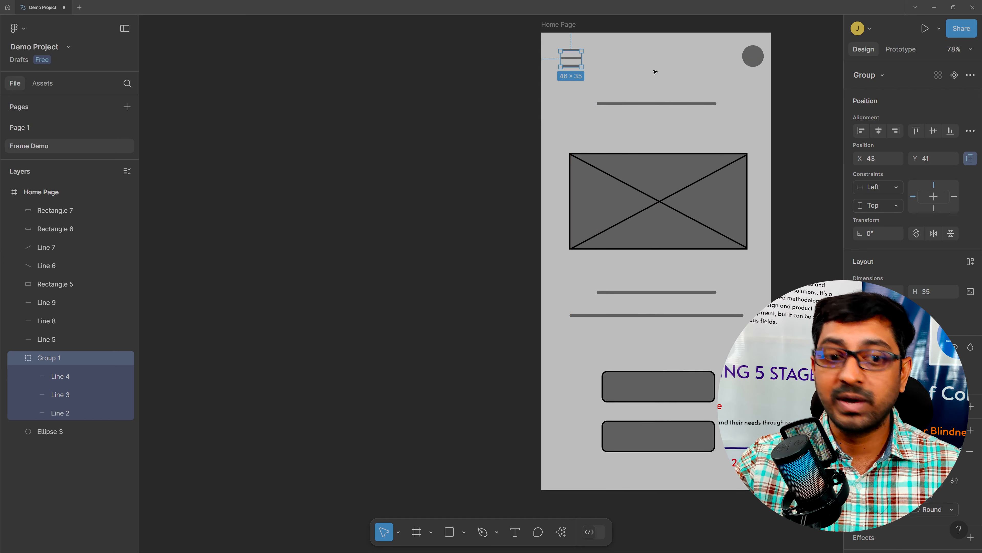
pyautogui.hotkey('ctrl', 'z')
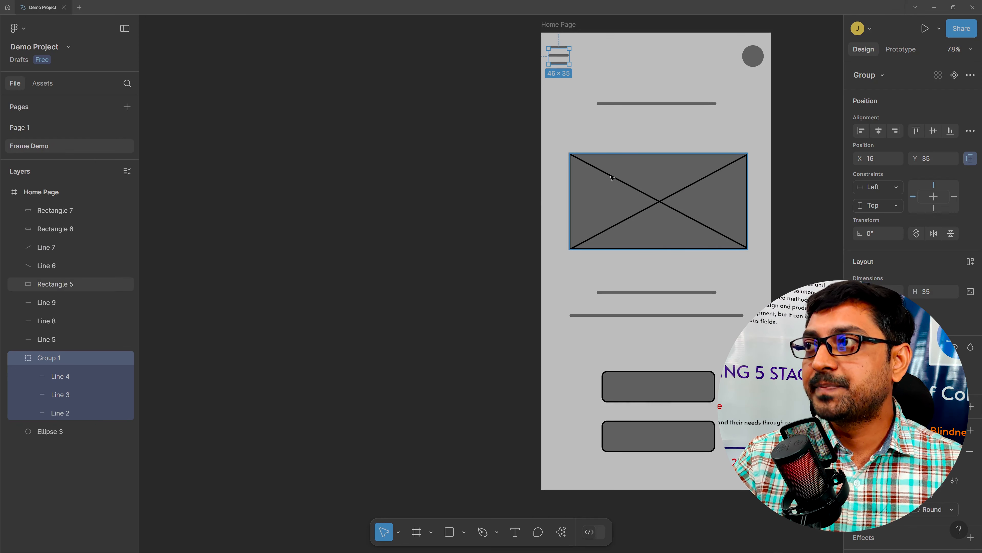
# - Try moving only the image placeholder's rectangle partly out of the Home Page frame, and undo the move
pyautogui.click(655, 164)
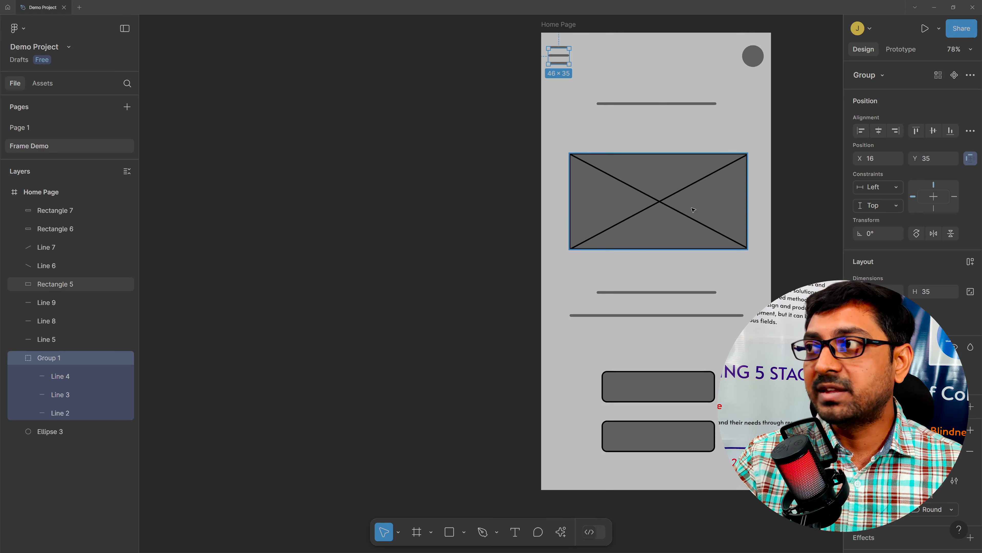
pyautogui.click(738, 213)
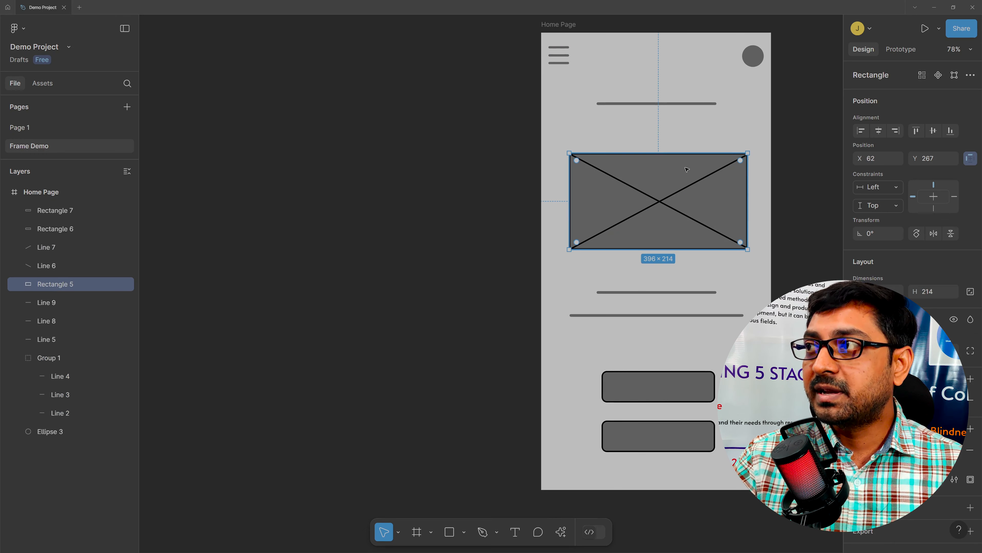
pyautogui.moveTo(686, 169); pyautogui.dragTo(528, 196)
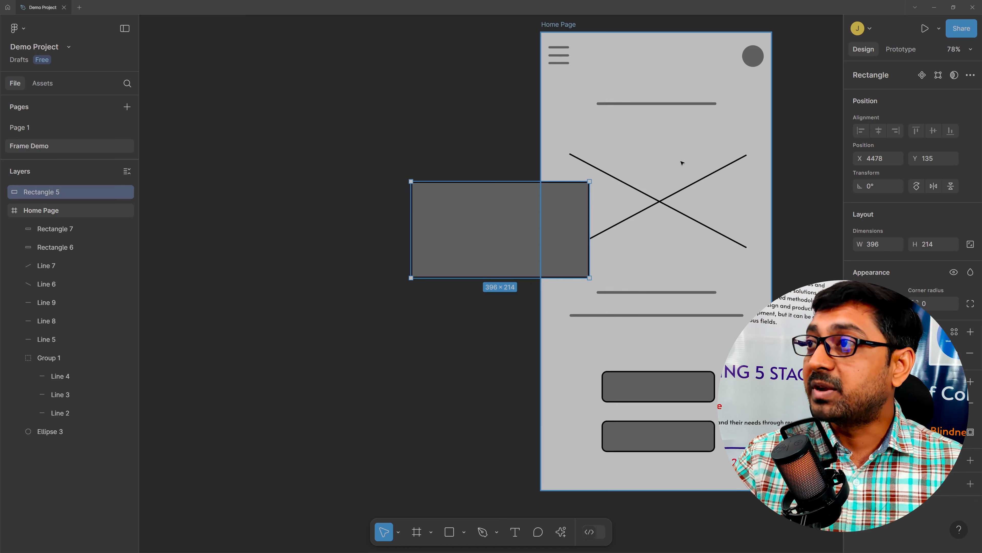
pyautogui.hotkey('ctrl', 'z')
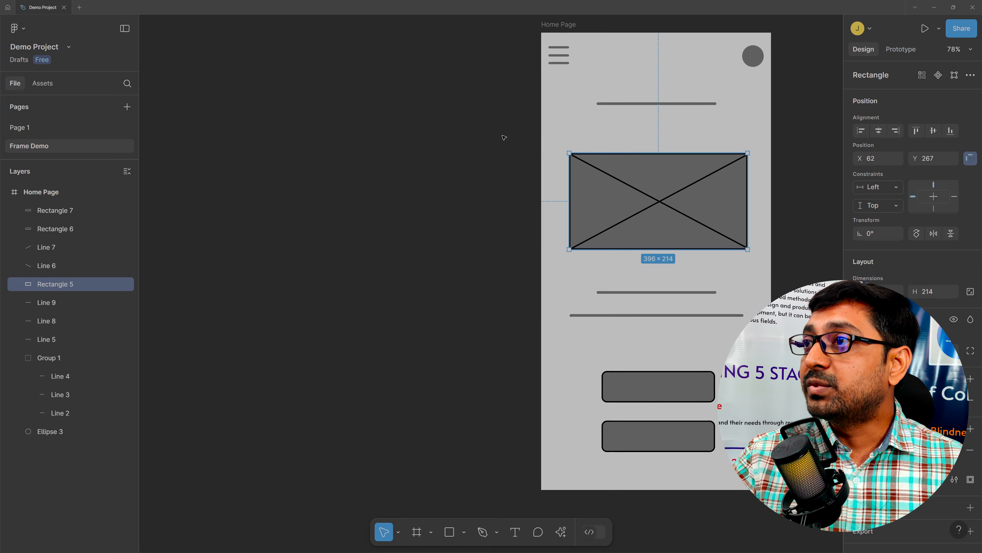
# - Group the image placeholder's rectangle with its two diagonal lines, and undo a trial move of the group
pyautogui.moveTo(502, 135); pyautogui.dragTo(792, 265)
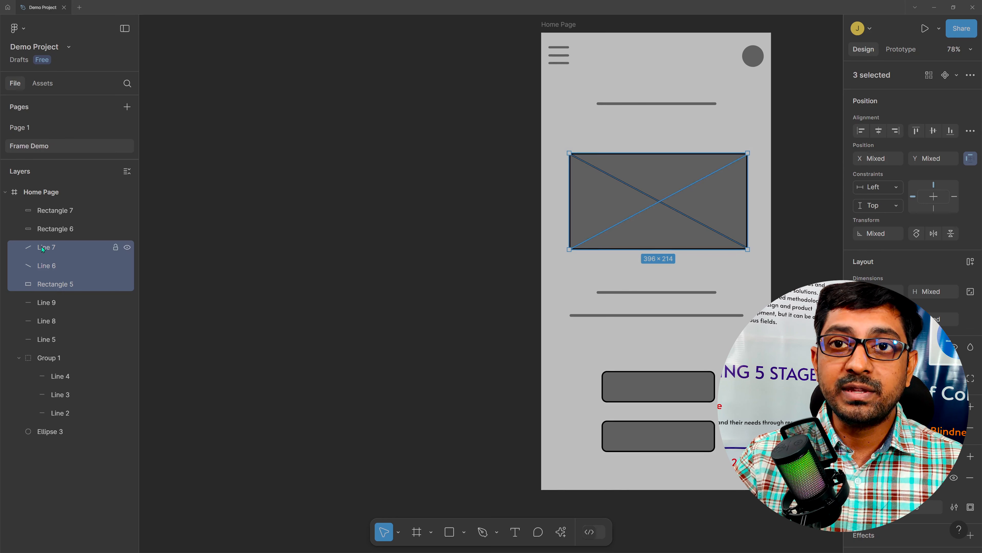
pyautogui.rightClick(66, 266)
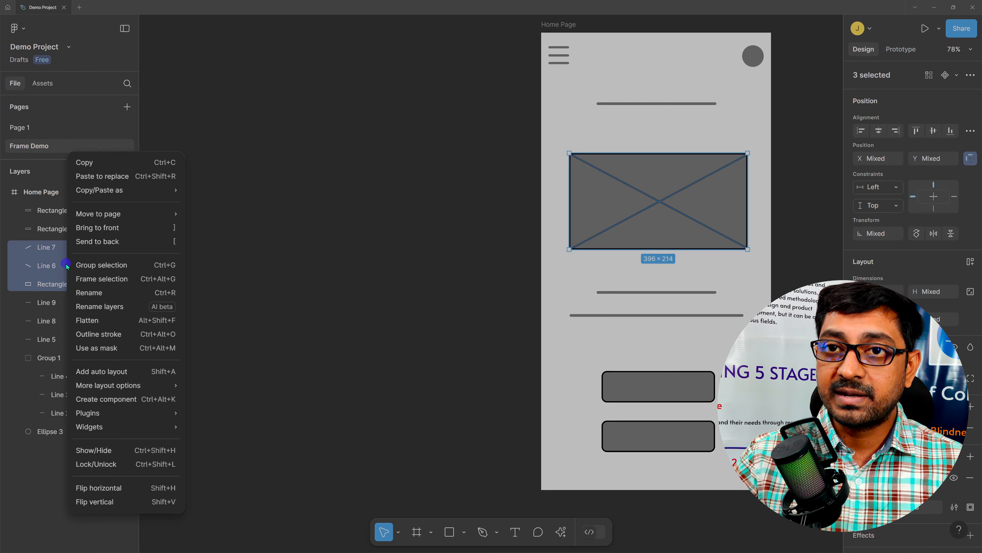
pyautogui.click(130, 268)
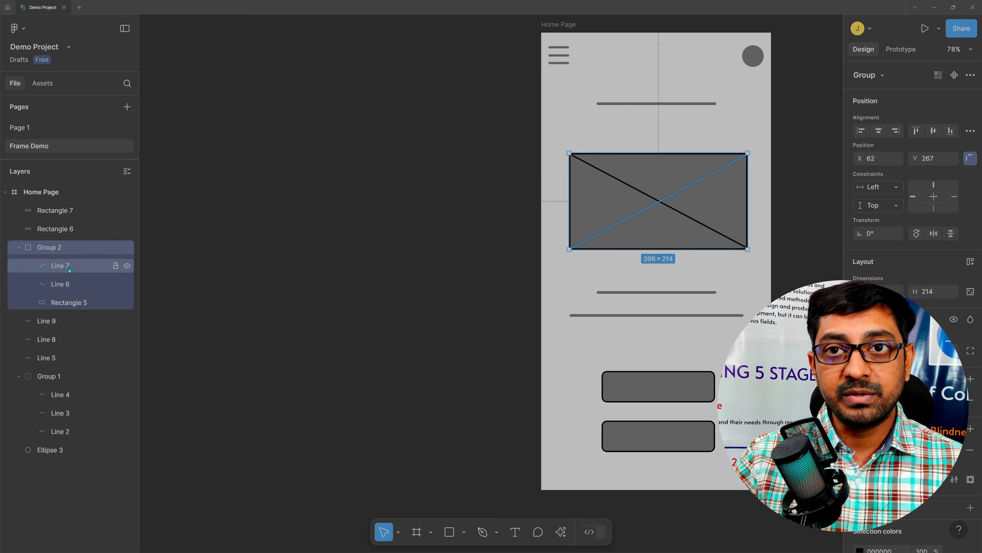
pyautogui.moveTo(659, 159)
pyautogui.mouseDown()
pyautogui.moveTo(669, 147)
pyautogui.moveTo(680, 169)
pyautogui.moveTo(640, 192)
pyautogui.moveTo(654, 147)
pyautogui.mouseUp()
pyautogui.hotkey('ctrl', 'z')
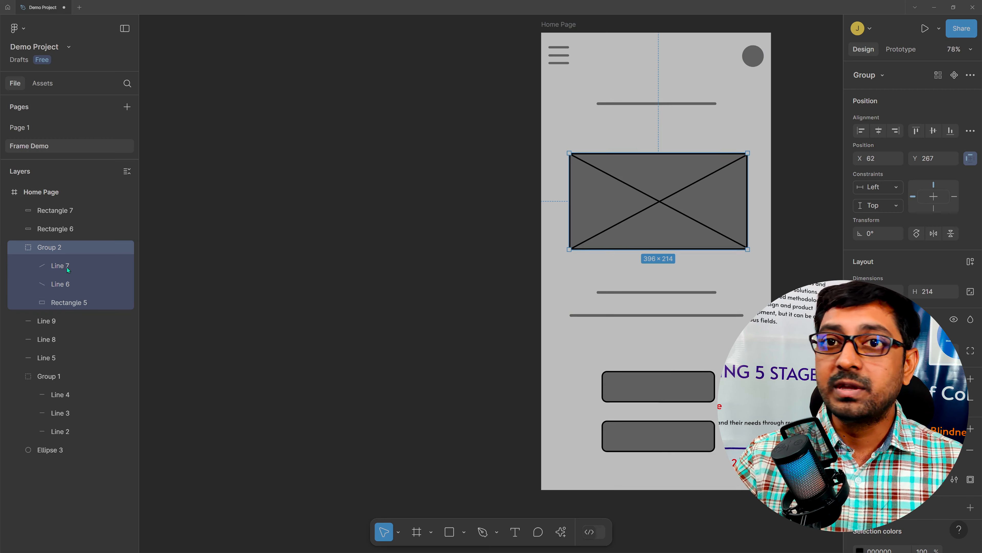
# - Rename the image placeholder's group as Hero Placeholder and deselect it
pyautogui.doubleClick(50, 247)
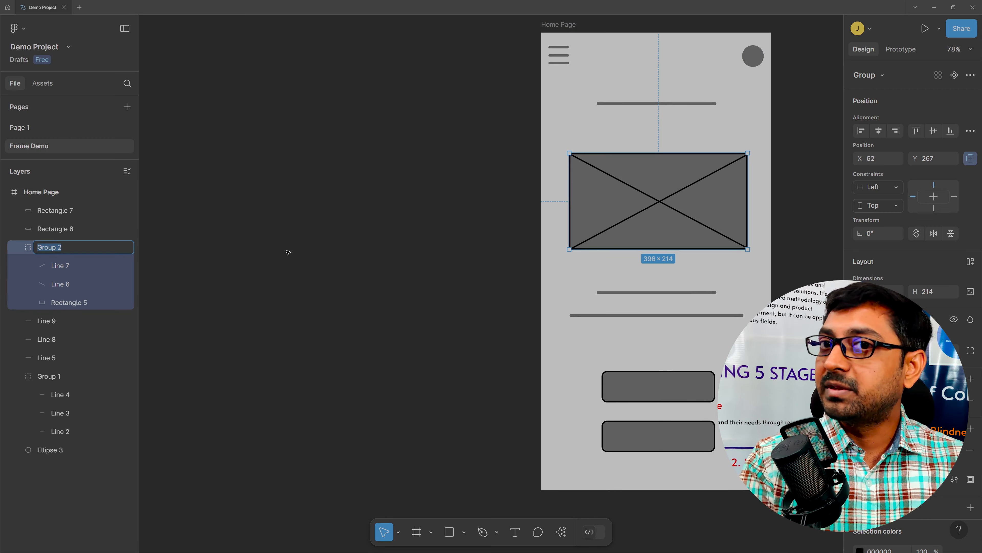
pyautogui.write('He')
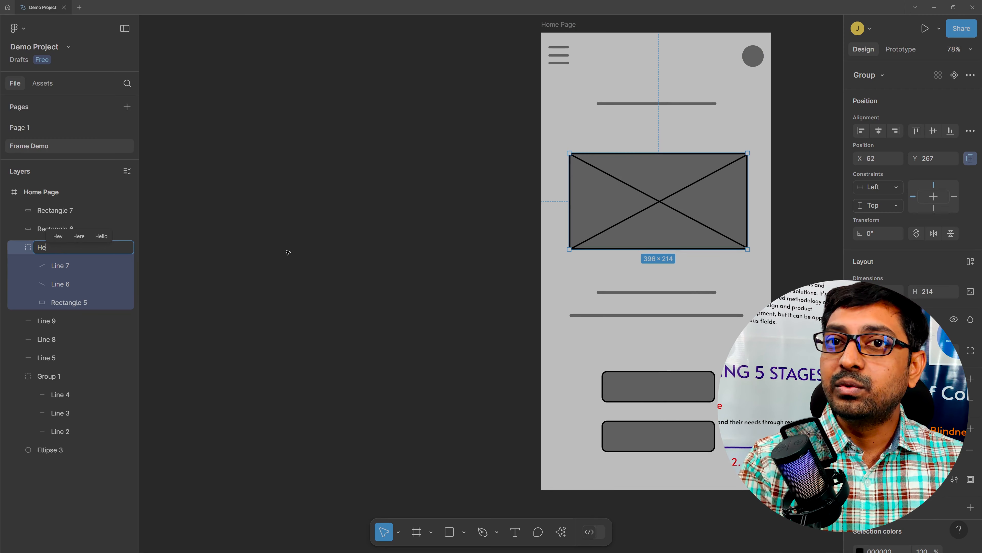
pyautogui.write('ro Placeholder')
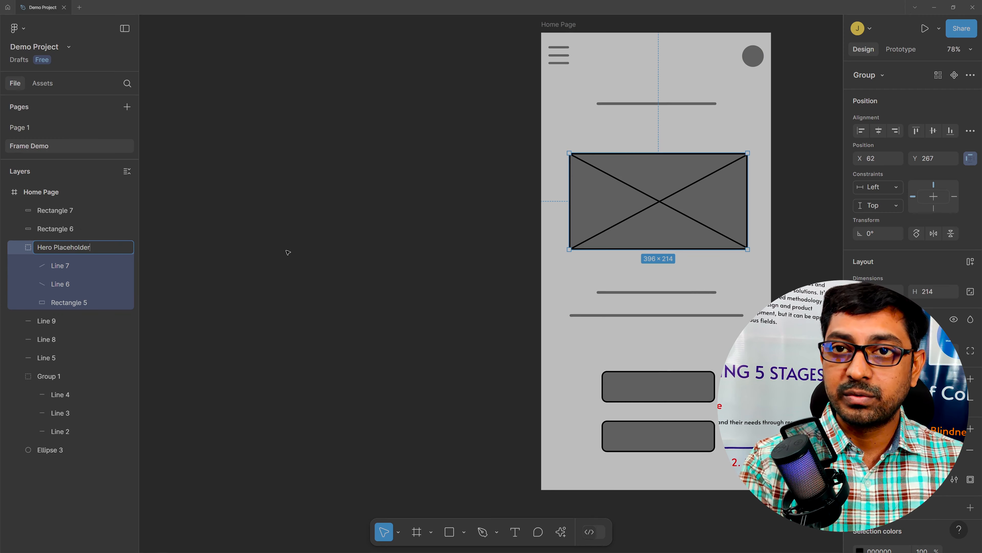
pyautogui.press('Return')
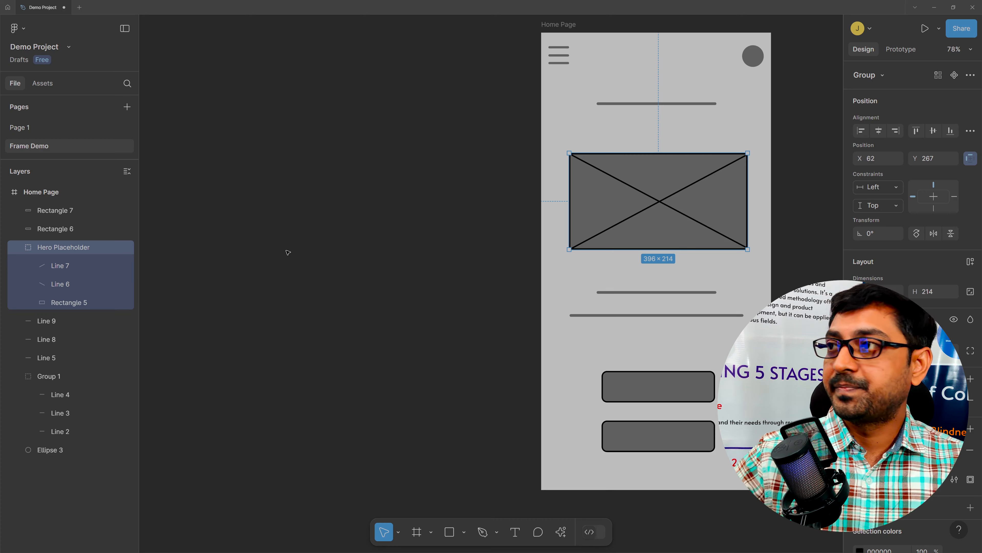
pyautogui.click(521, 137)
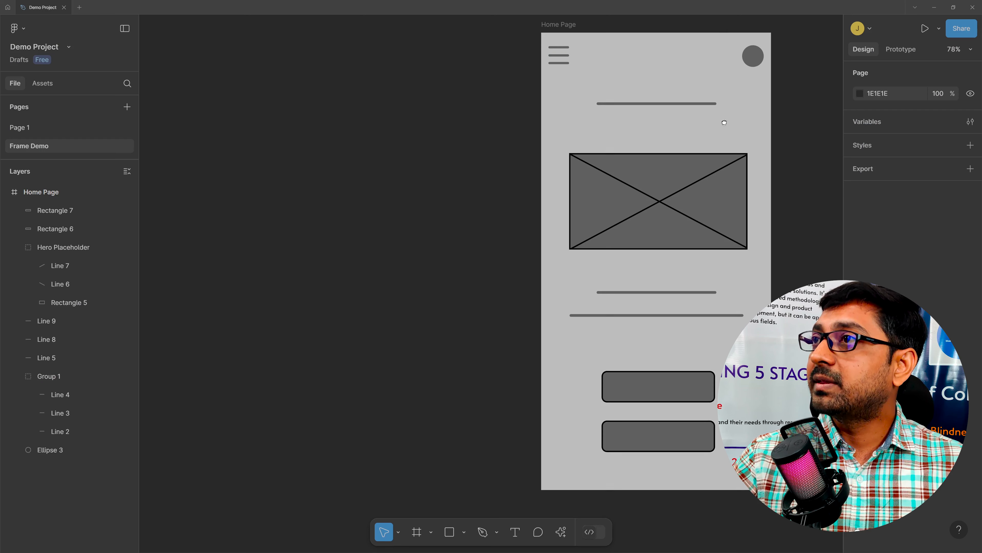
# - Add an Android Medium frame and place it beside the Home Page frame, tops aligned, at about X 5515, Y -195
pyautogui.moveTo(671, 127); pyautogui.dragTo(355, 130)
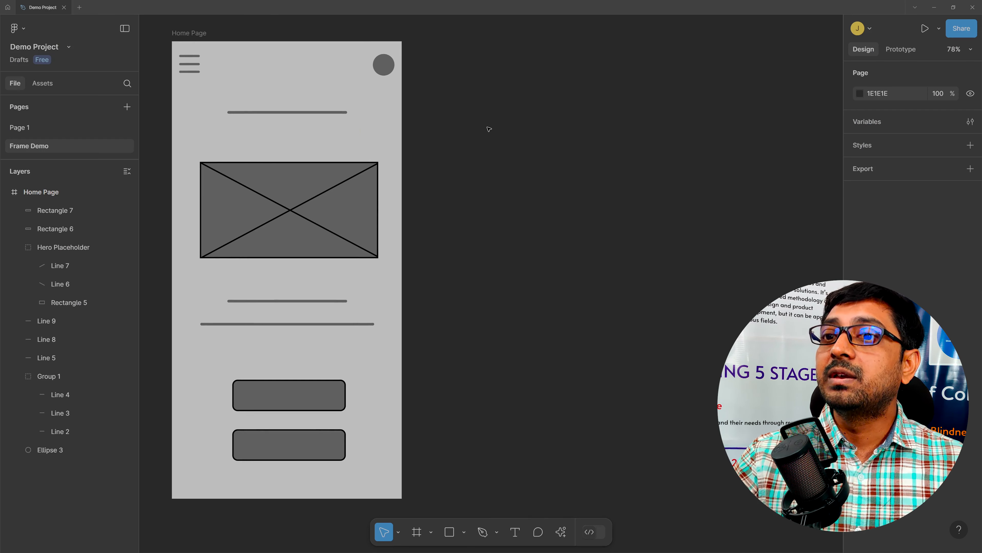
pyautogui.click(417, 533)
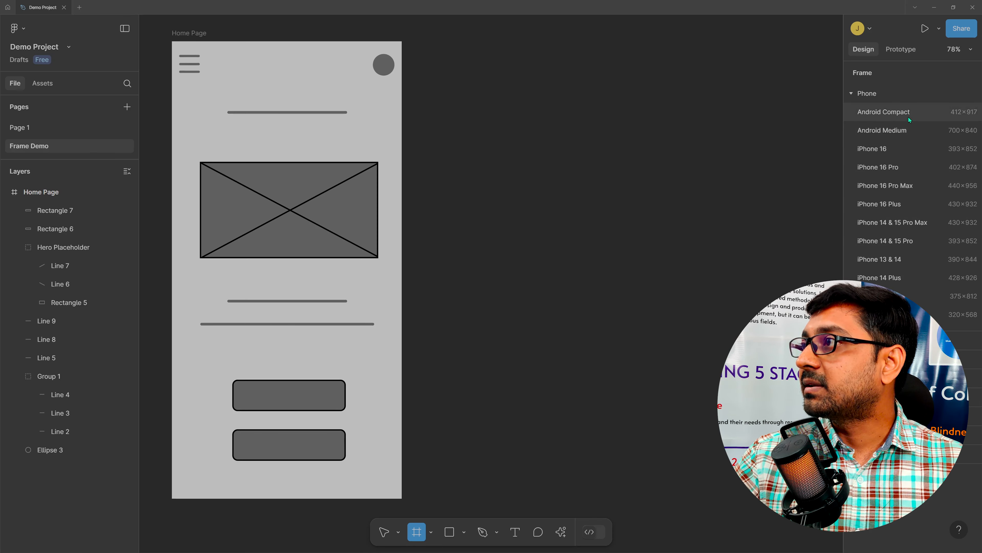
pyautogui.click(909, 130)
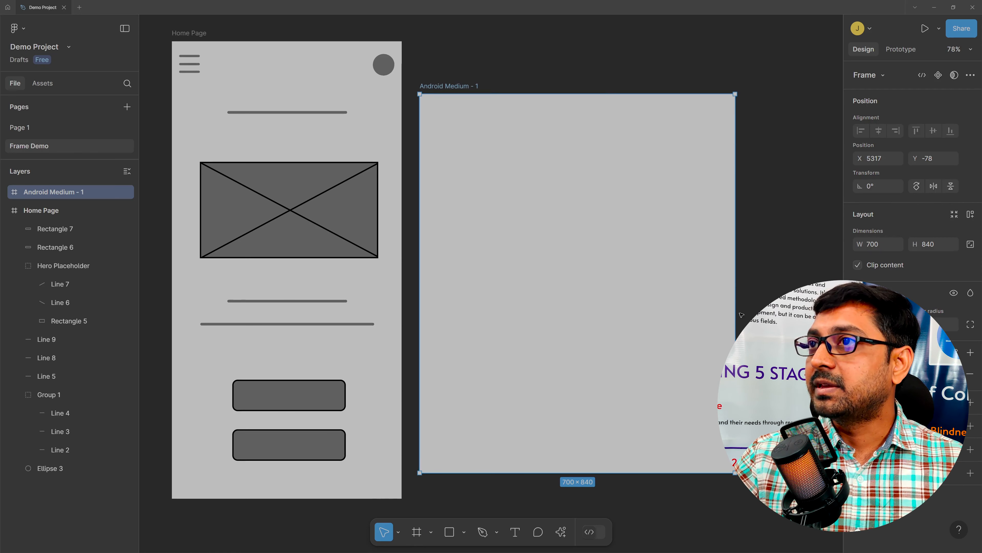
pyautogui.moveTo(442, 92); pyautogui.dragTo(538, 32)
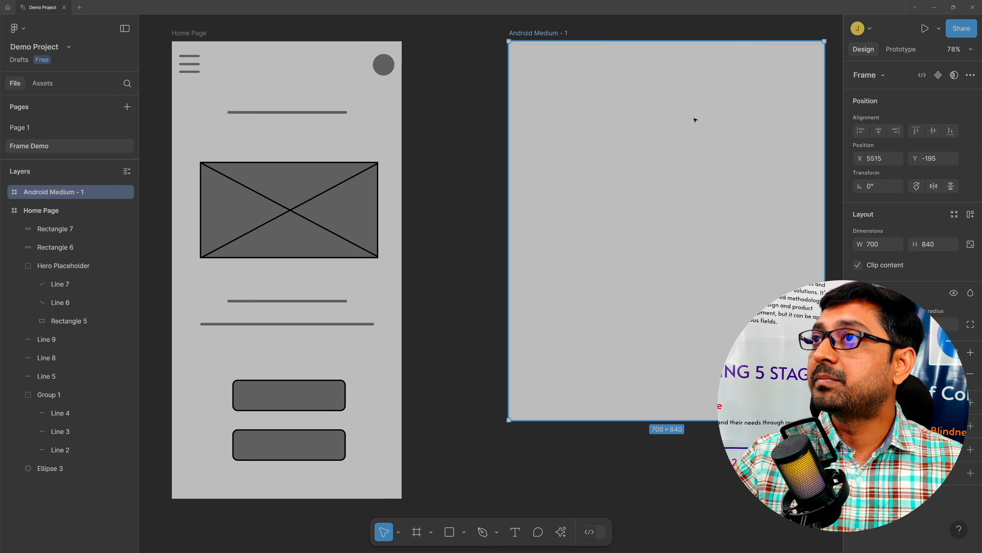
# - Draw a 100 × 100 rectangle in the Android Medium frame at about X 129, Y 151
pyautogui.moveTo(695, 120); pyautogui.dragTo(556, 122)
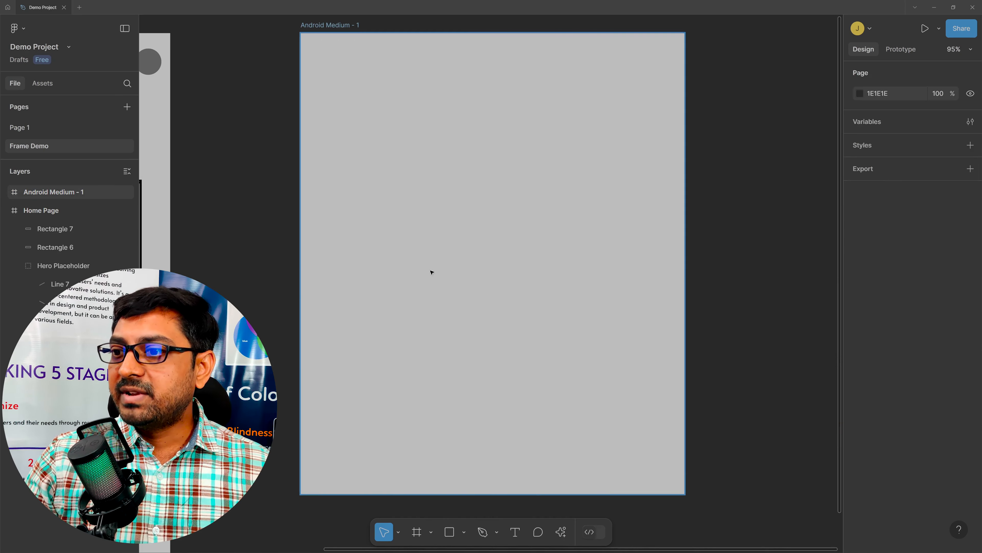
pyautogui.click(449, 534)
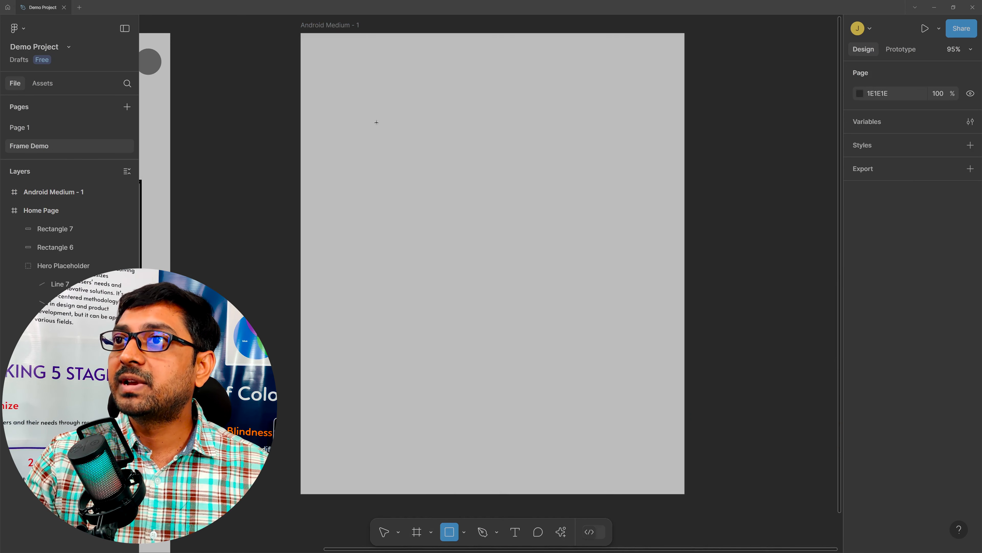
pyautogui.moveTo(380, 122)
pyautogui.mouseDown()
pyautogui.moveTo(436, 182)
pyautogui.moveTo(423, 170)
pyautogui.mouseUp()
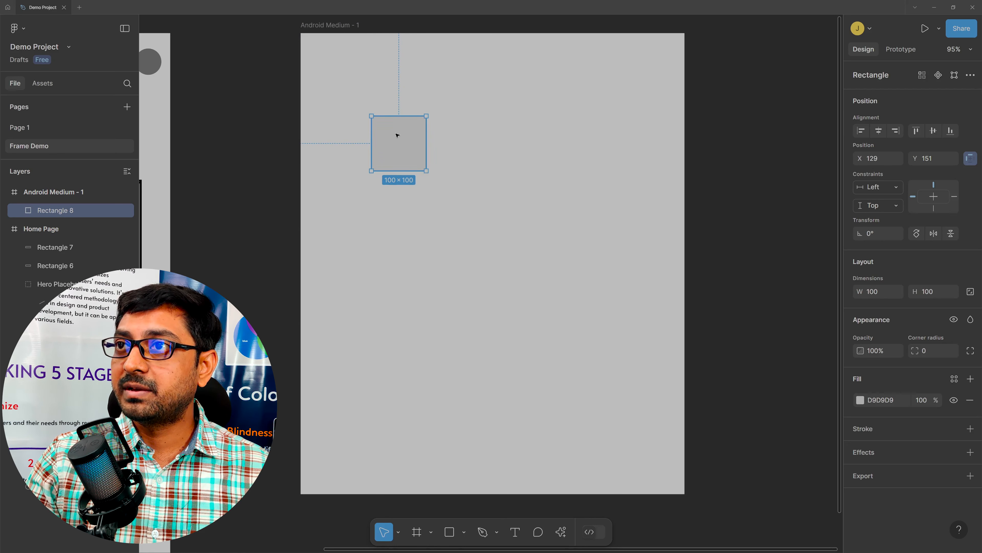
# - Draw a circle about 103 × 103 beside the square, at about X 264, Y 151
pyautogui.click(463, 533)
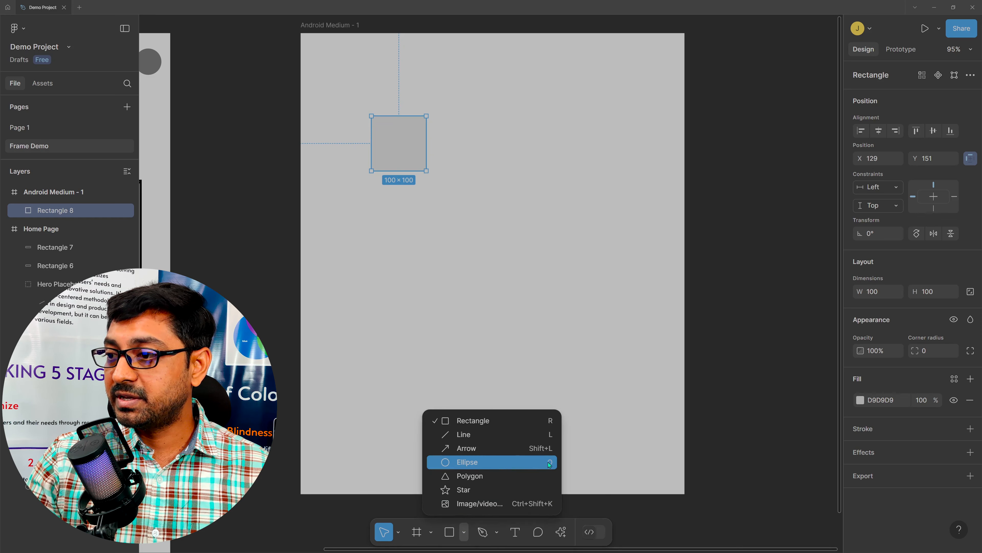
pyautogui.click(479, 463)
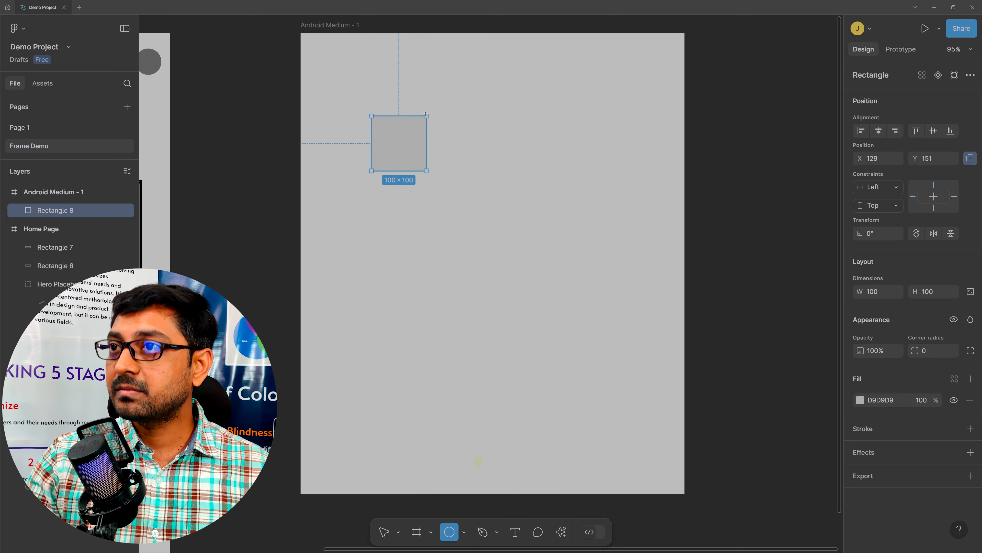
pyautogui.moveTo(443, 114)
pyautogui.mouseDown()
pyautogui.moveTo(500, 179)
pyautogui.moveTo(469, 147)
pyautogui.moveTo(477, 159)
pyautogui.mouseUp()
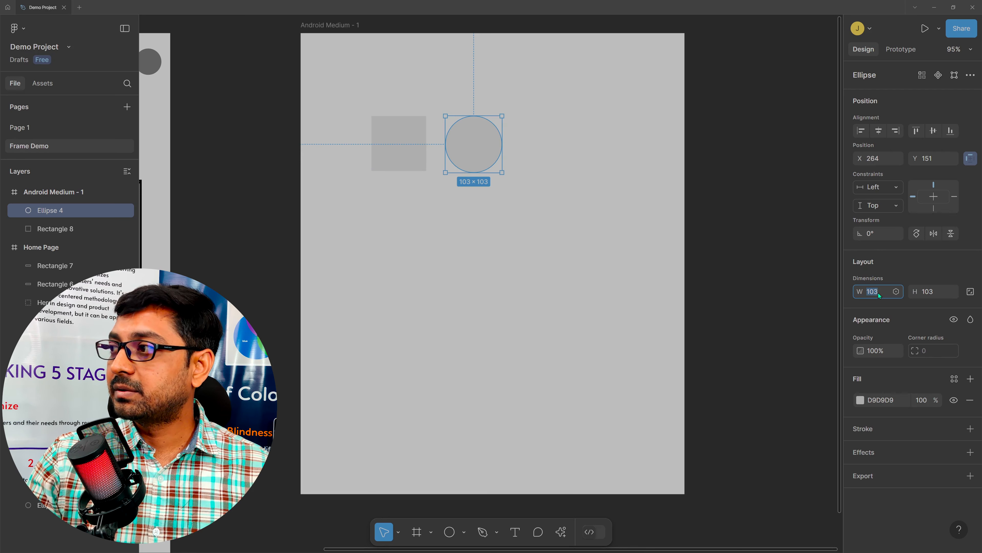
# - Set the circle's width and height to 100 each
pyautogui.press('Down')
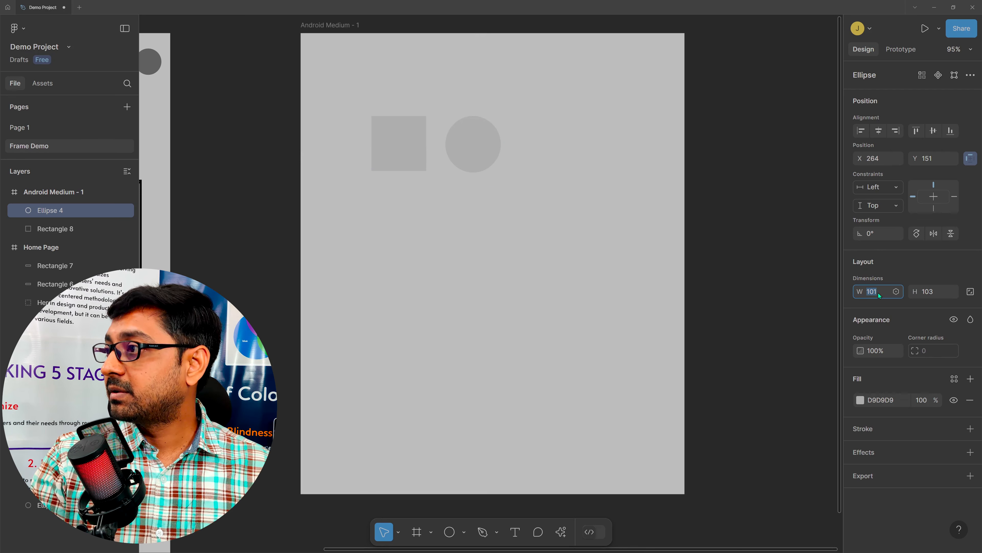
pyautogui.click(932, 293)
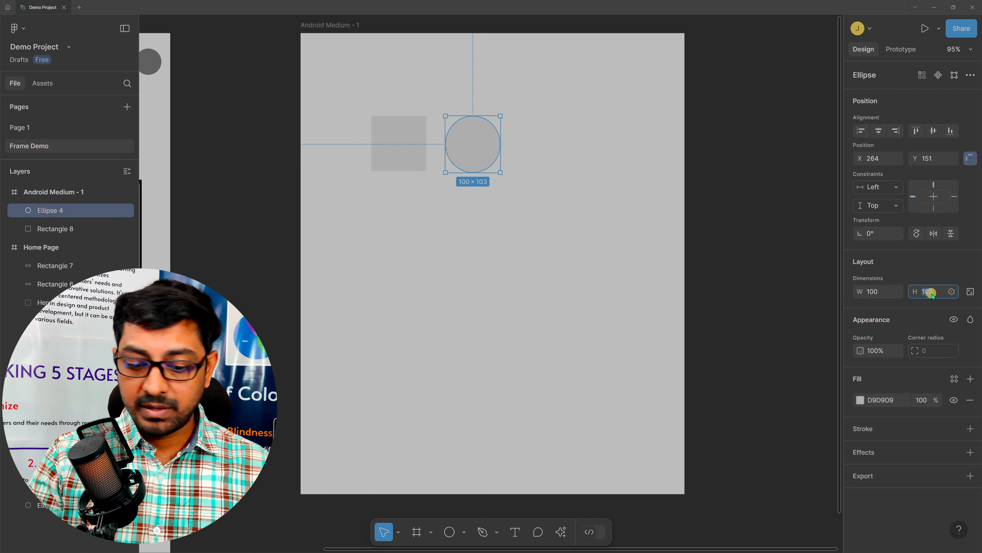
pyautogui.press('Down')
pyautogui.press('Down')
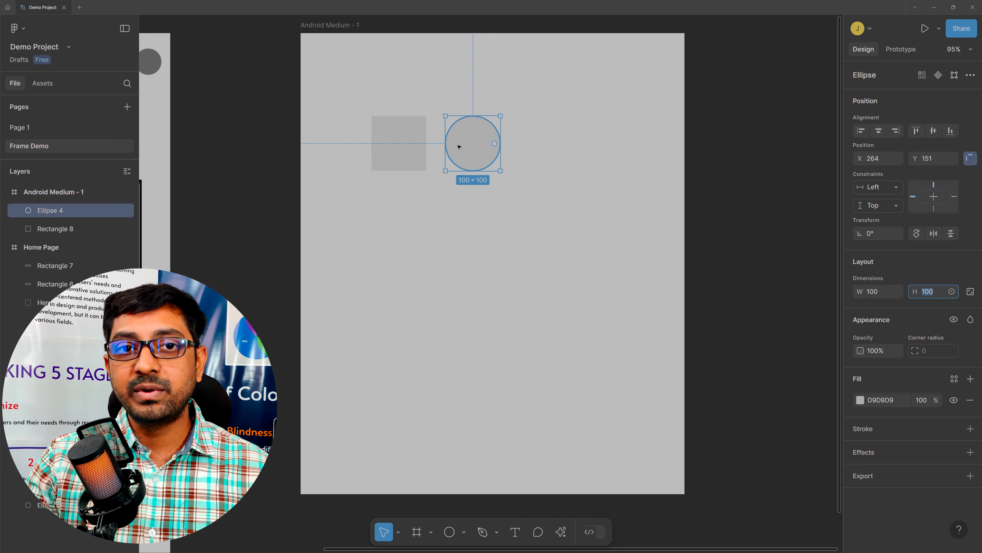
# - Draw a triangle polygon about 139 × 139 beside the circle, at about X 405, Y 149
pyautogui.click(464, 532)
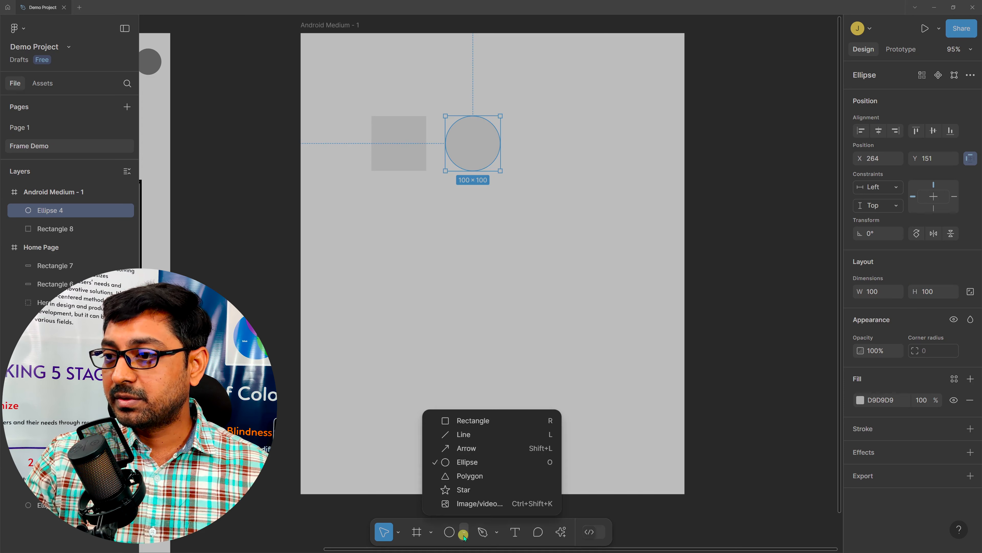
pyautogui.click(486, 477)
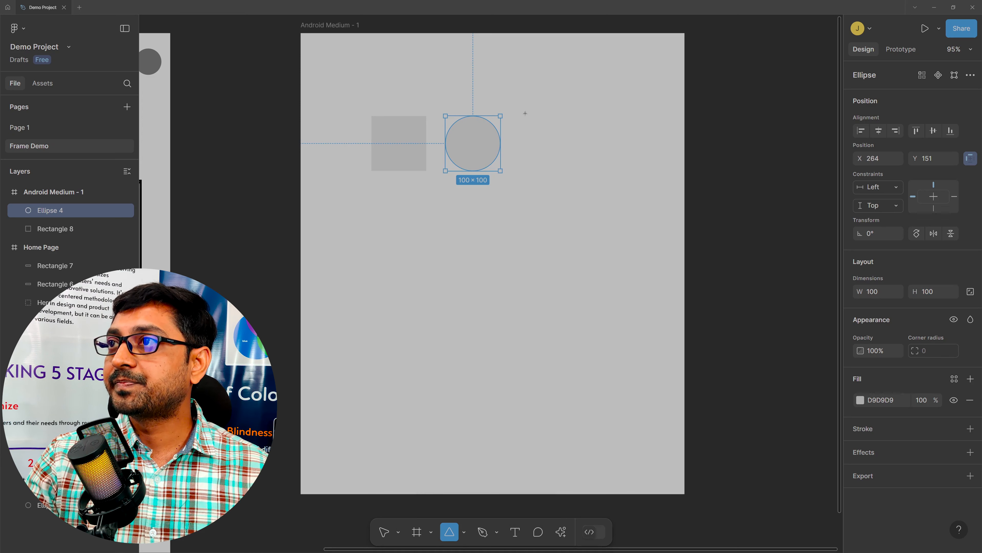
pyautogui.moveTo(522, 115); pyautogui.dragTo(589, 191)
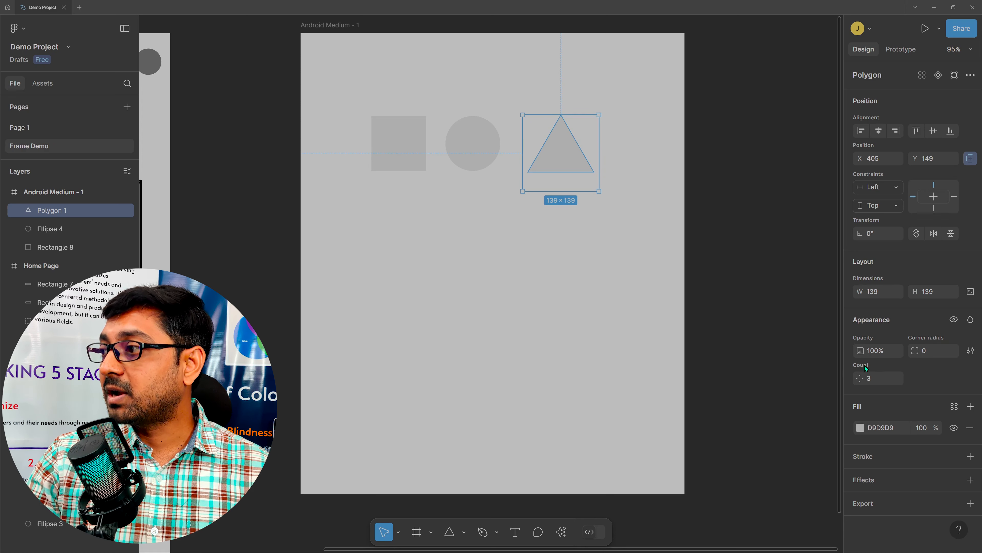
# - Set the polygon's corner count to 5 to make it a pentagon
pyautogui.click(875, 381)
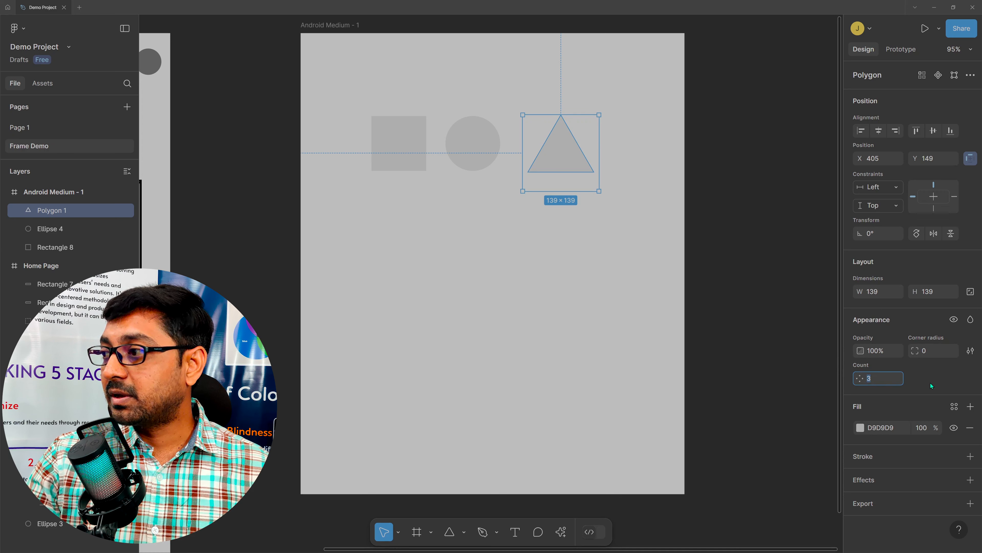
pyautogui.press('Up')
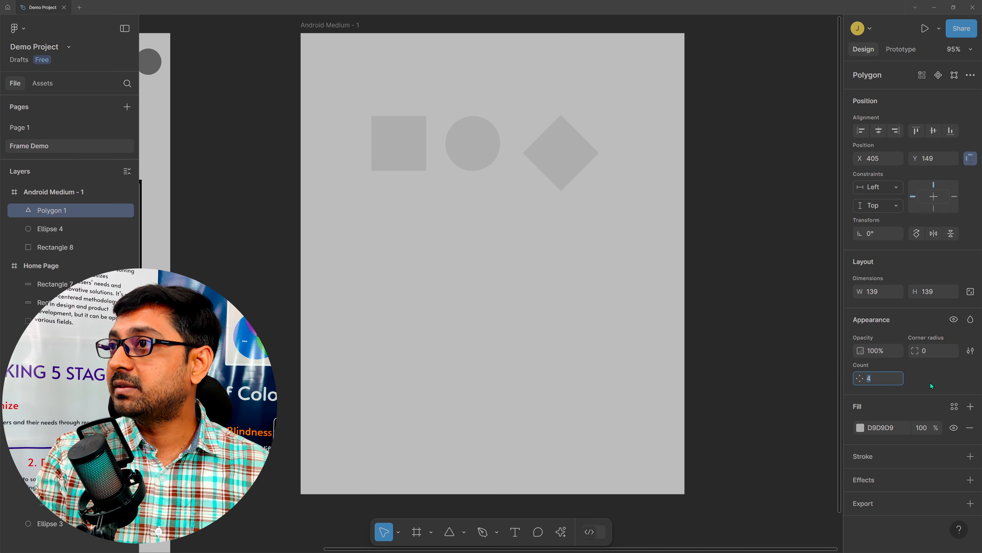
pyautogui.press('Up')
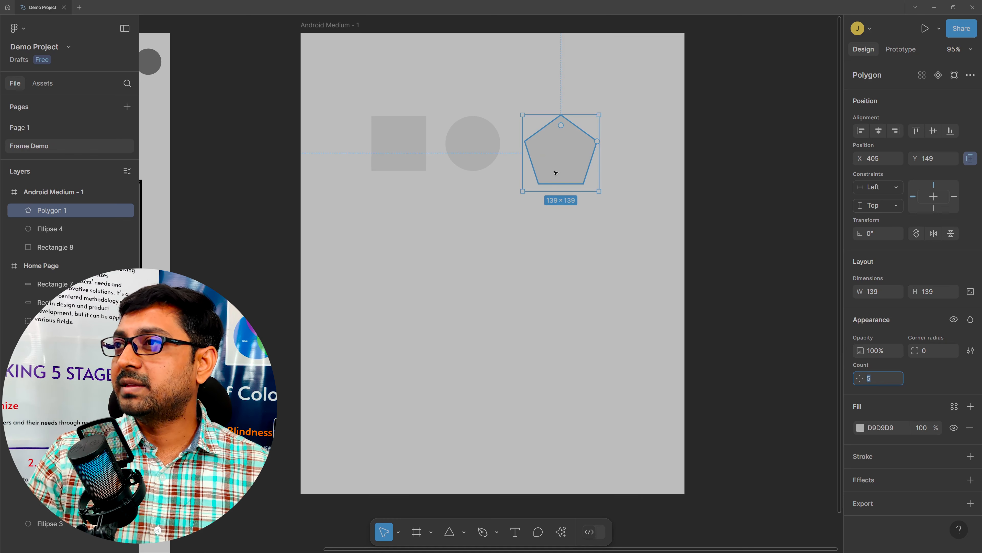
# - Move the pentagon to X 408, Y 151 and resize it to 100 × 100, matching the square and circle
pyautogui.click(561, 160)
pyautogui.moveTo(561, 160); pyautogui.dragTo(561, 164)
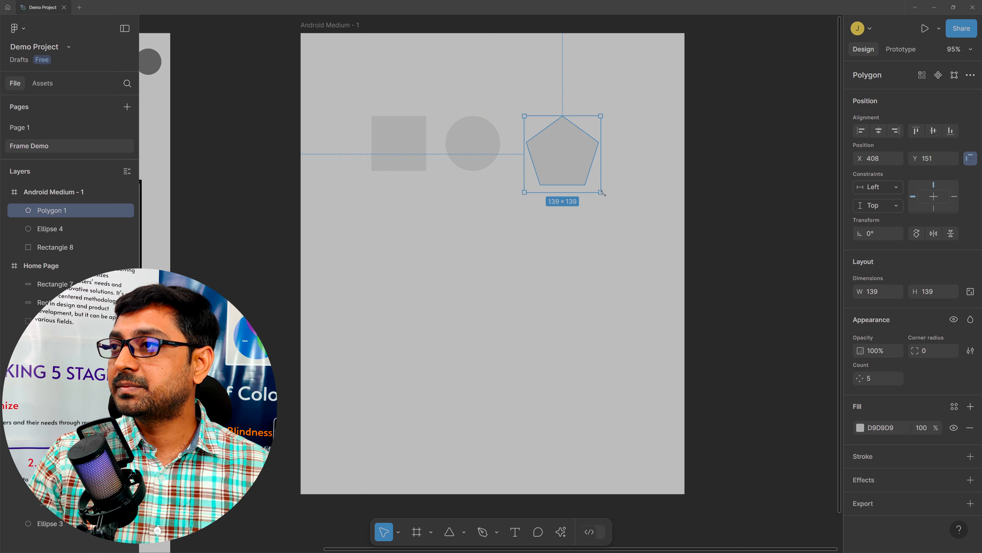
pyautogui.moveTo(603, 193); pyautogui.dragTo(580, 173)
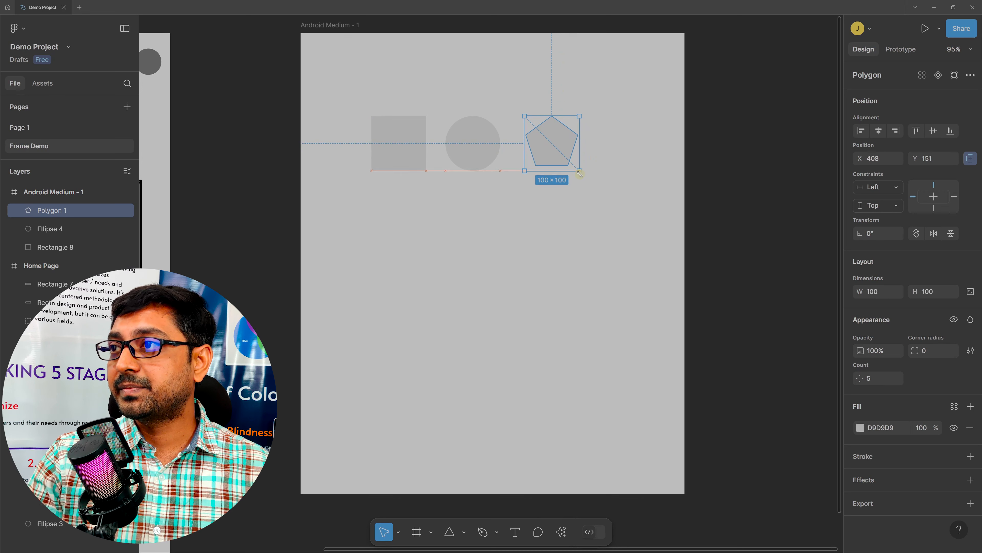
pyautogui.moveTo(580, 174); pyautogui.dragTo(580, 175)
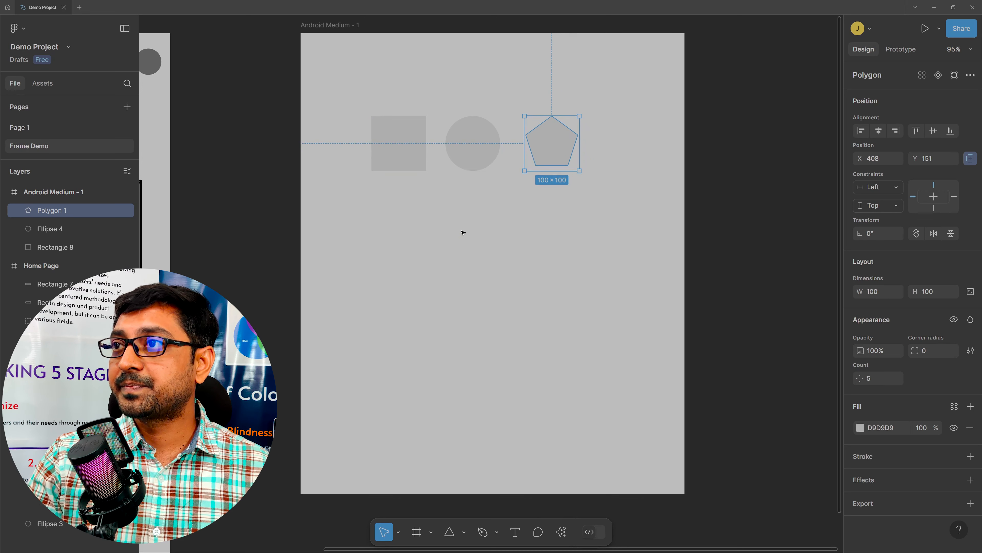
# - Move the circle to X 269, Y 151 so it is evenly spaced between the square and the pentagon
pyautogui.click(486, 235)
pyautogui.moveTo(369, 87); pyautogui.dragTo(570, 201)
pyautogui.click(450, 225)
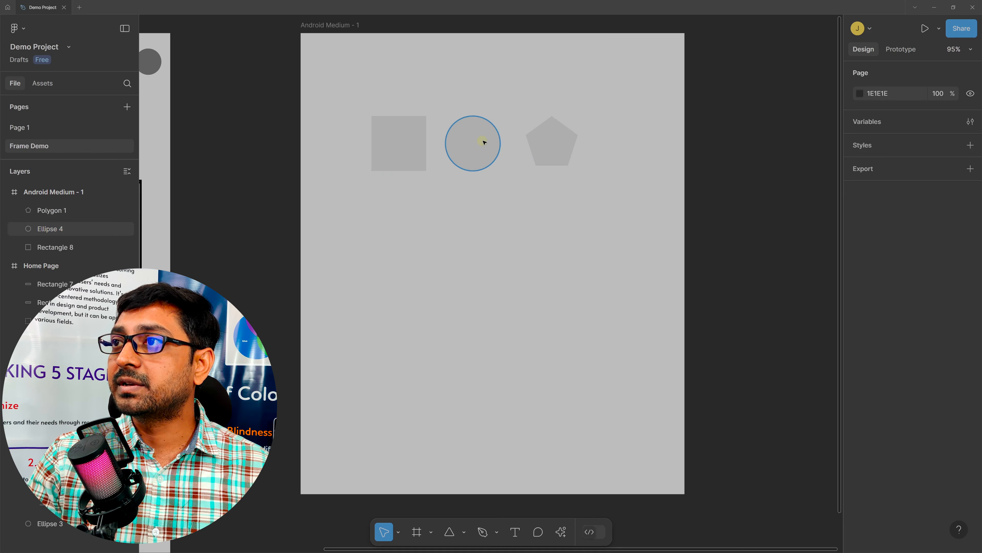
pyautogui.click(484, 142)
pyautogui.moveTo(487, 142); pyautogui.dragTo(478, 142)
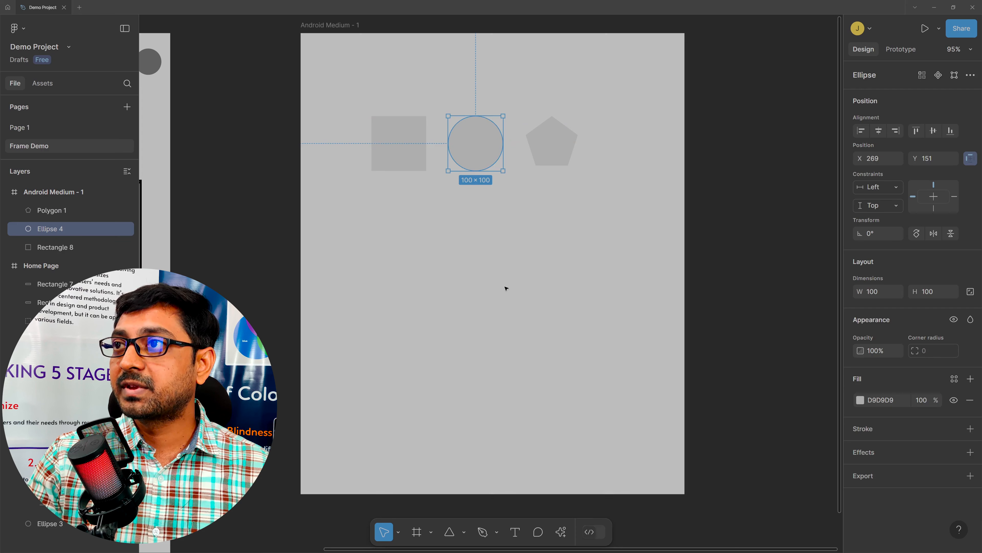
# - Change the square's fill to pure red, FF0000
pyautogui.click(396, 150)
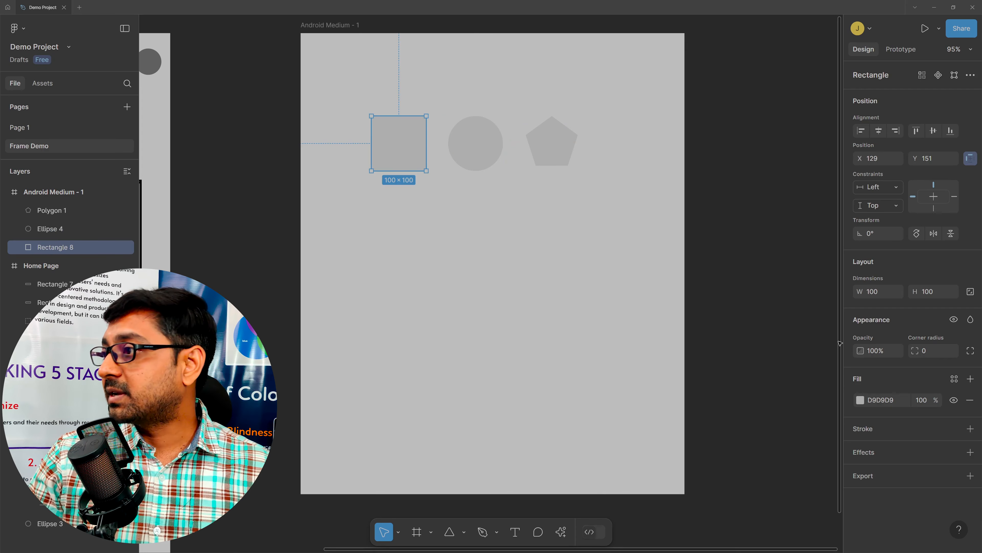
pyautogui.click(860, 399)
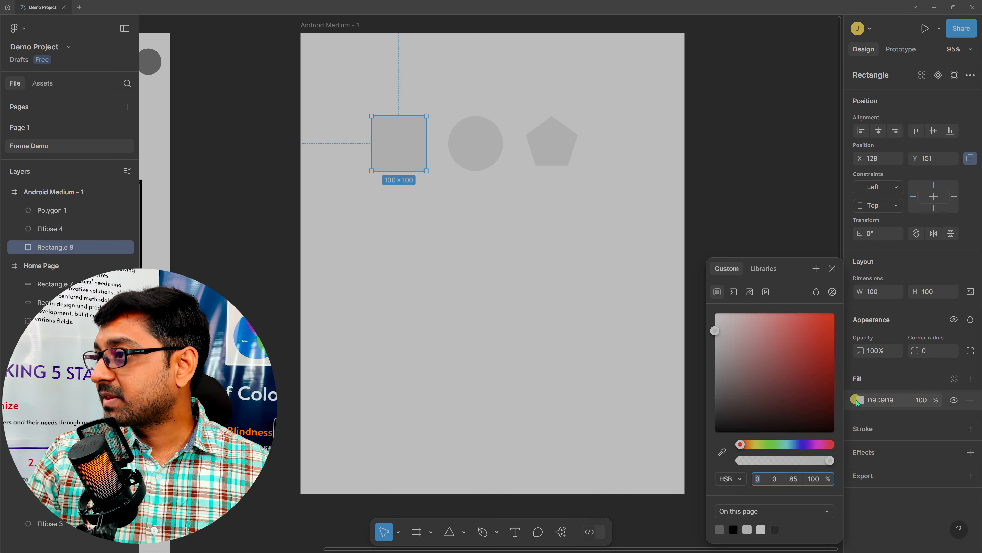
pyautogui.click(834, 337)
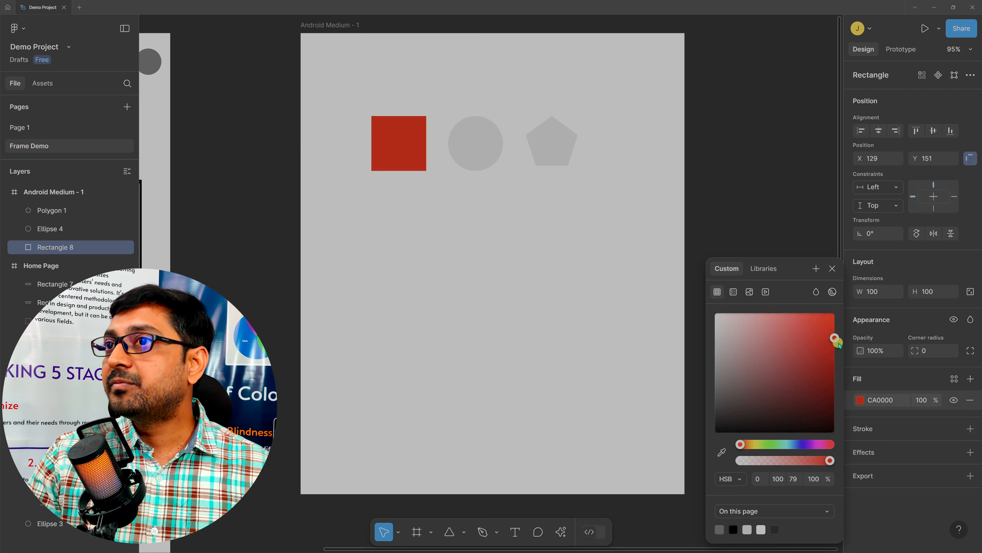
pyautogui.moveTo(839, 333); pyautogui.dragTo(845, 317)
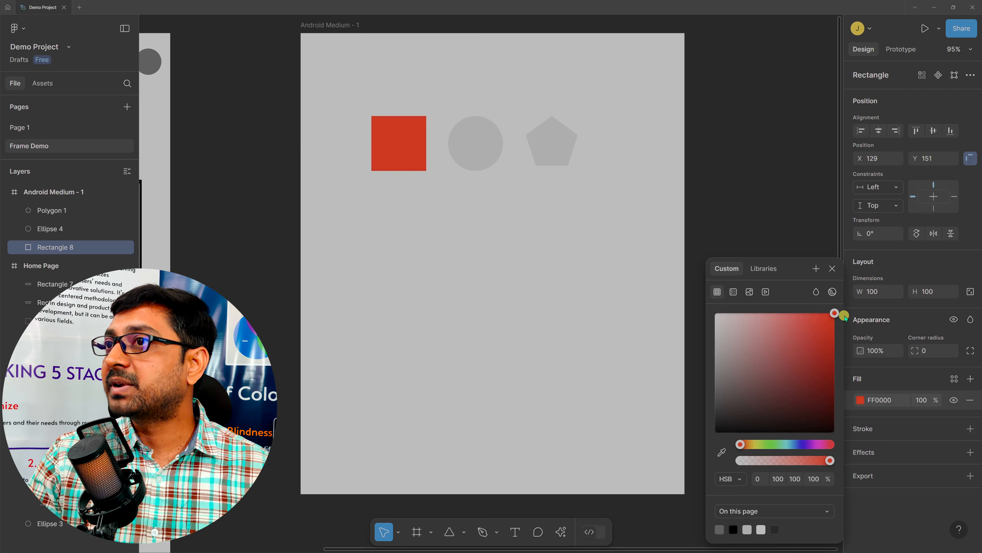
# - Change the circle's fill to a medium green, about 00C023
pyautogui.click(488, 146)
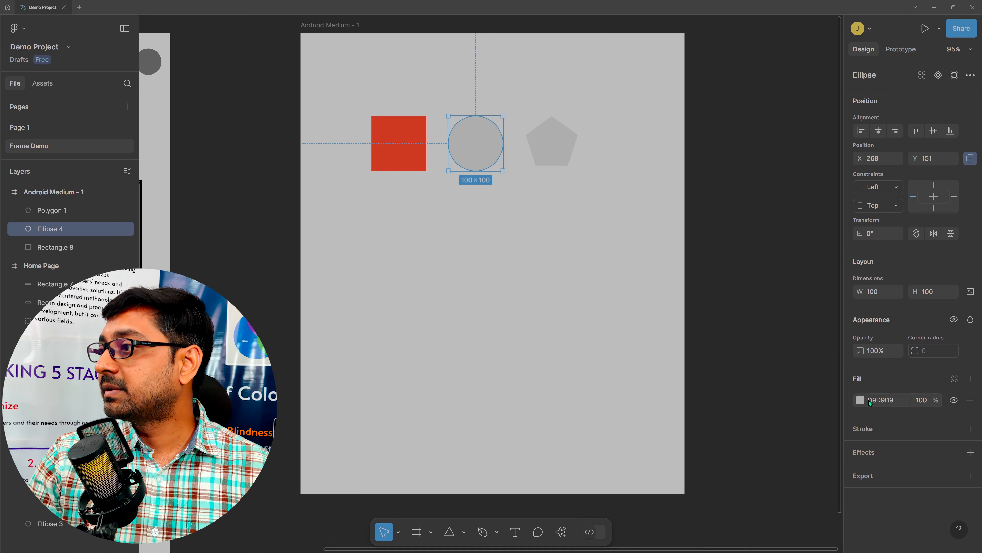
pyautogui.click(860, 399)
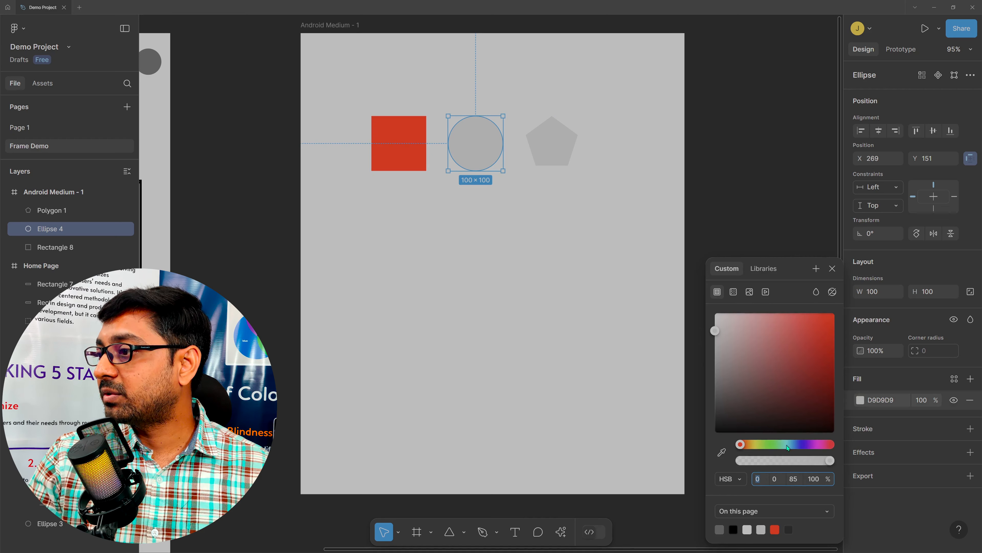
pyautogui.click(780, 445)
pyautogui.moveTo(828, 336); pyautogui.dragTo(837, 315)
pyautogui.click(771, 445)
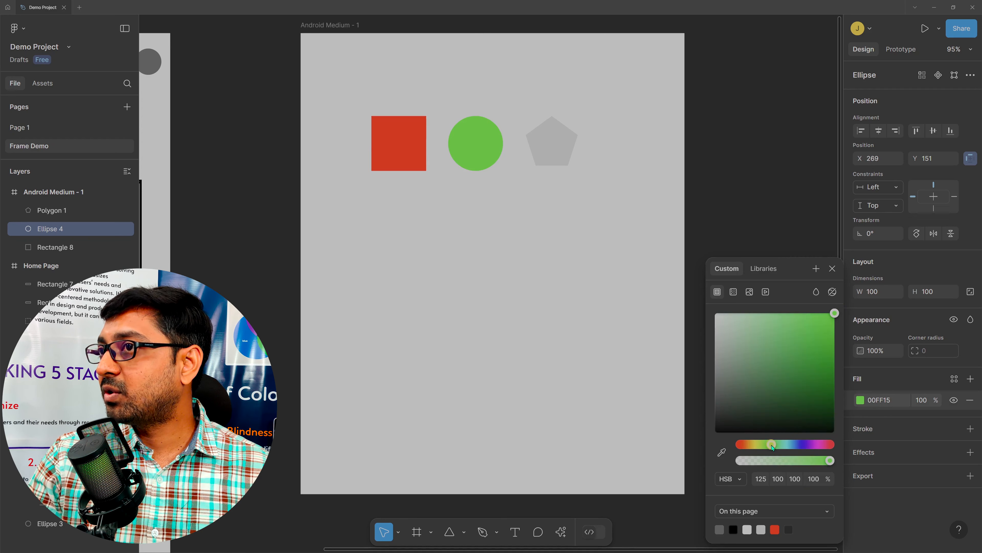
pyautogui.click(774, 445)
pyautogui.click(835, 340)
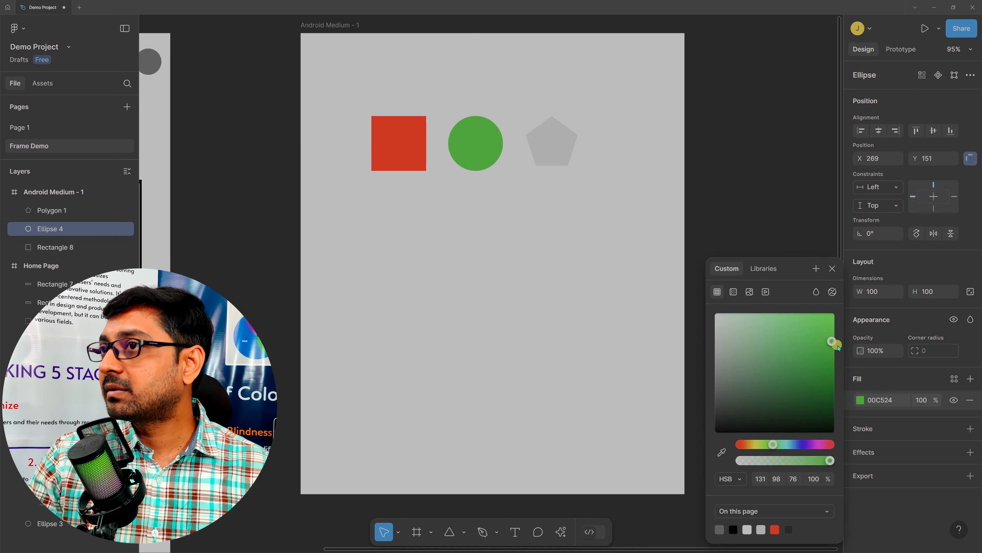
# - Change the pentagon's fill to magenta, about EC00A5
pyautogui.click(545, 143)
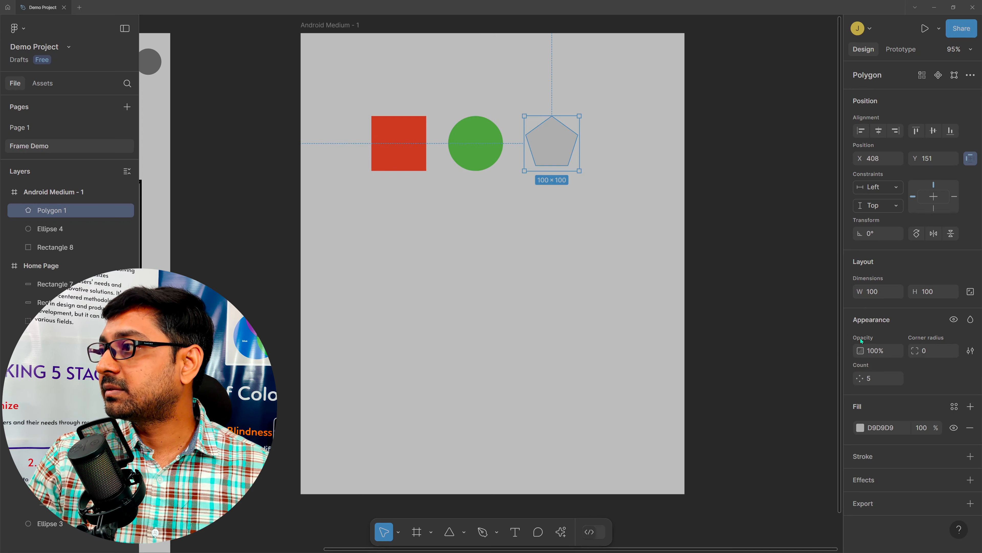
pyautogui.click(860, 427)
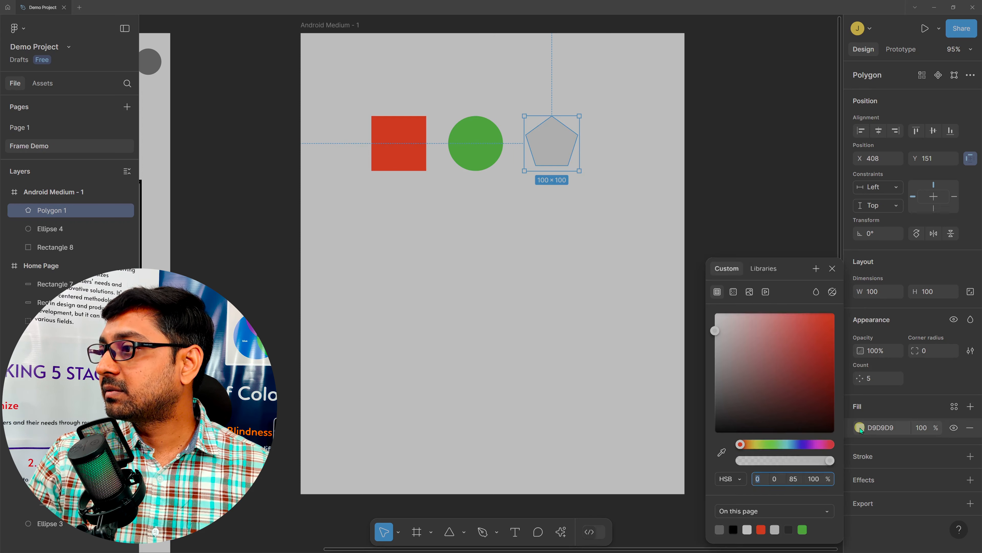
pyautogui.click(819, 445)
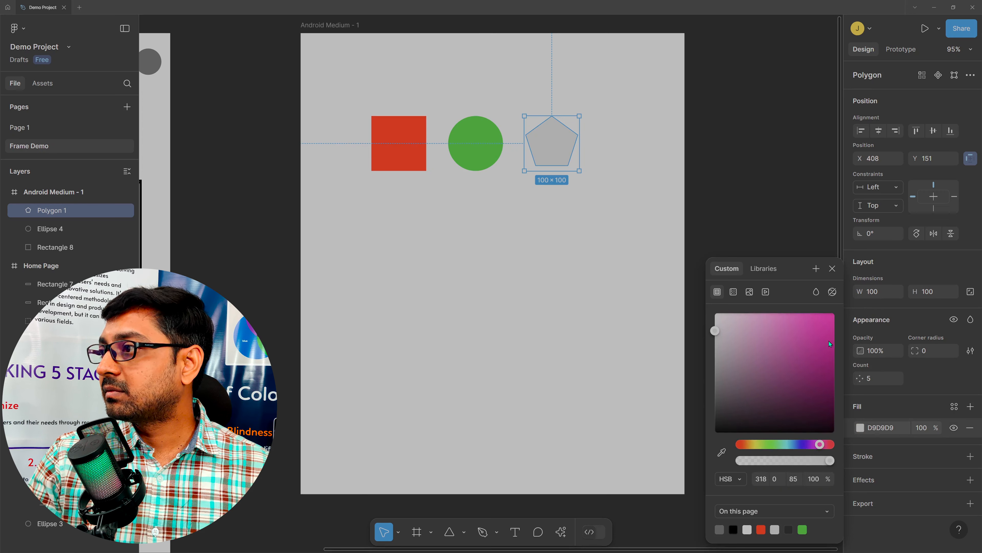
pyautogui.moveTo(830, 343); pyautogui.dragTo(844, 329)
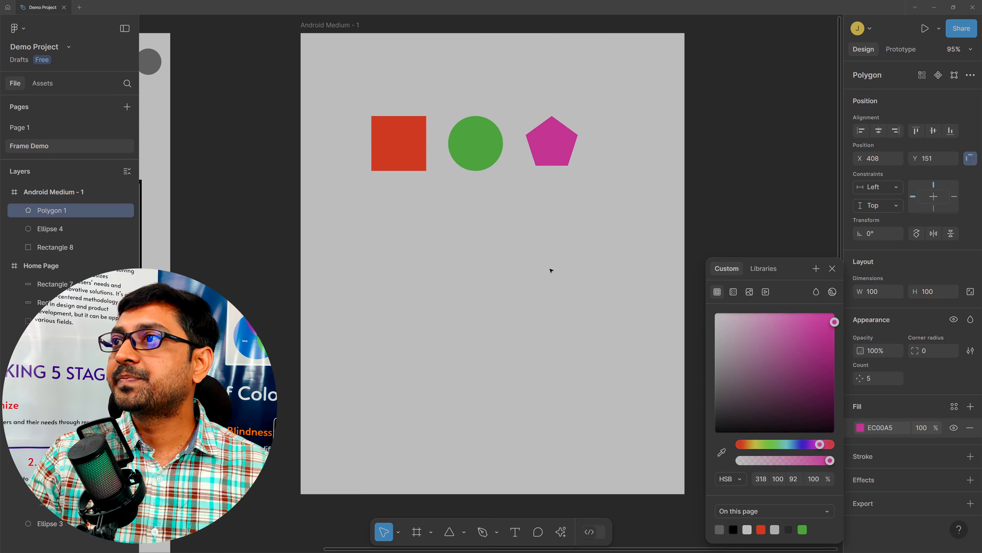
# - Duplicate the square, circle and pentagon together straight below the originals, at about Y 452
pyautogui.click(431, 257)
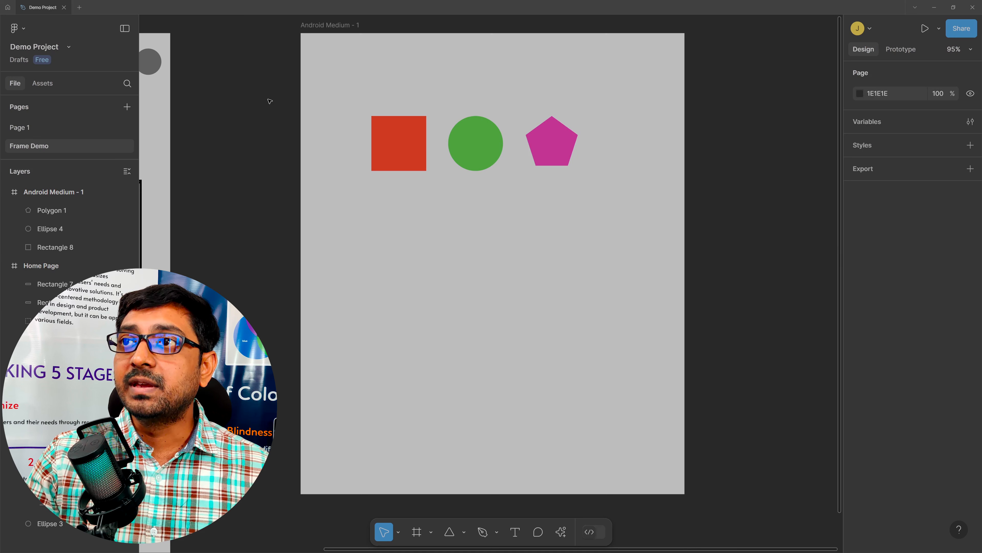
pyautogui.moveTo(268, 100); pyautogui.dragTo(615, 190)
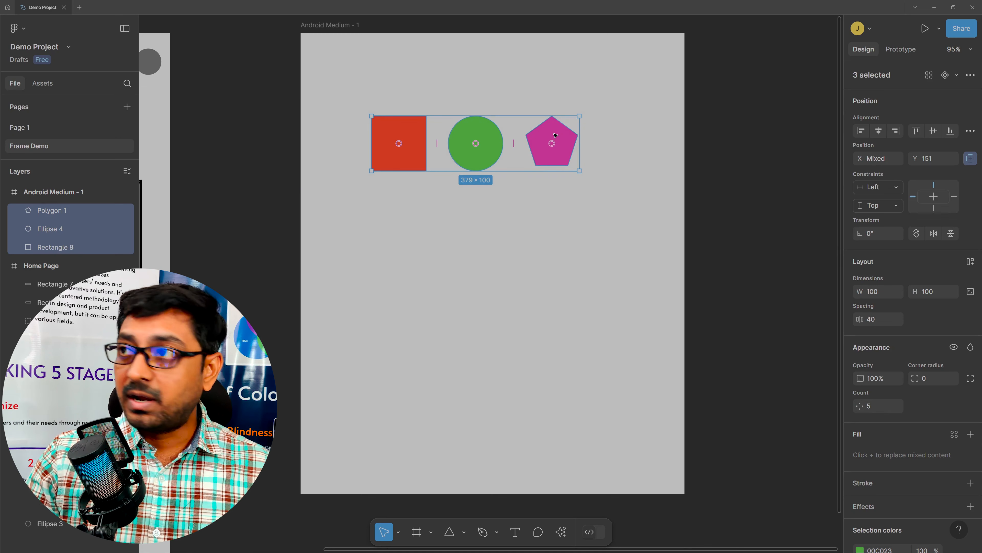
pyautogui.moveTo(554, 136); pyautogui.dragTo(551, 298)
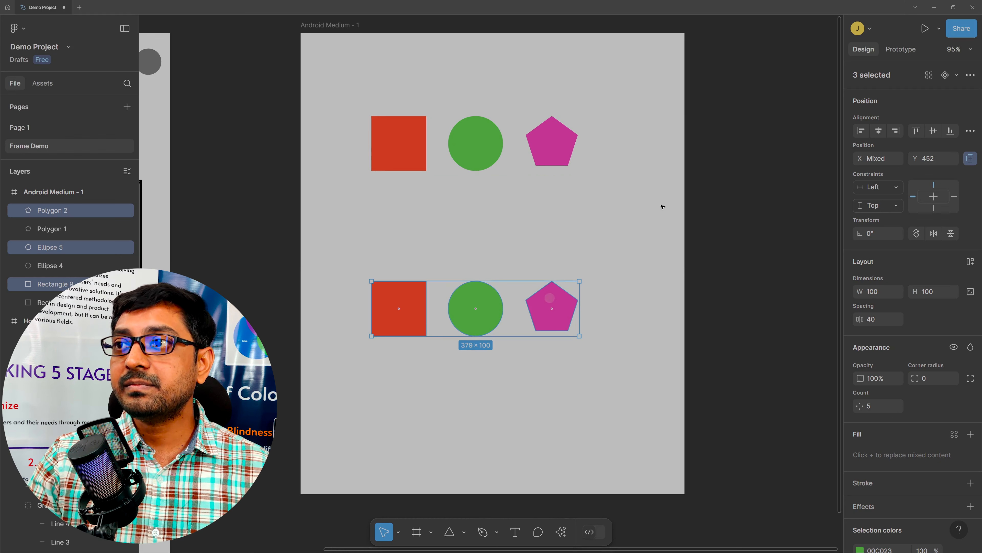
# - Group the upper row's square, circle and pentagon, and collapse the new group in the layer list
pyautogui.moveTo(250, 93); pyautogui.dragTo(622, 200)
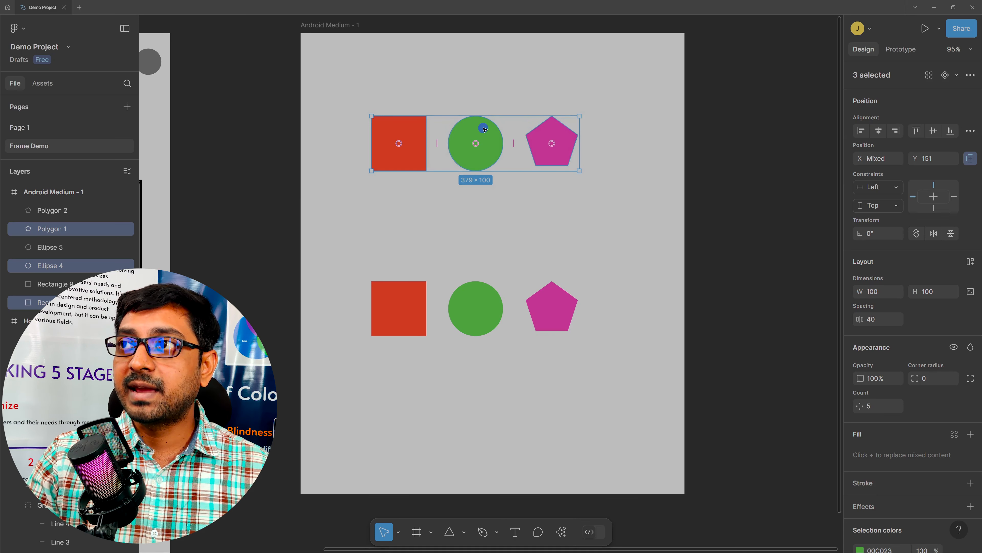
pyautogui.rightClick(484, 130)
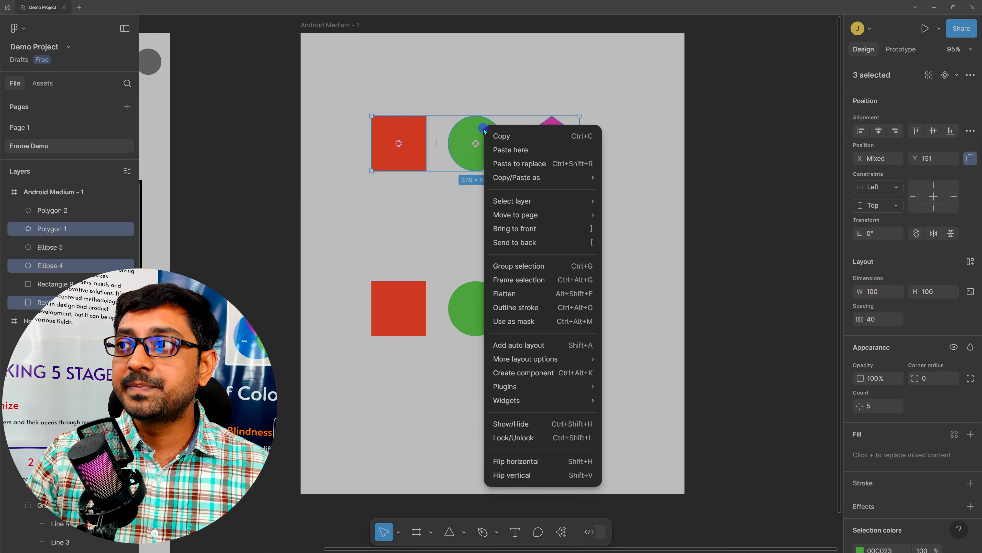
pyautogui.click(519, 270)
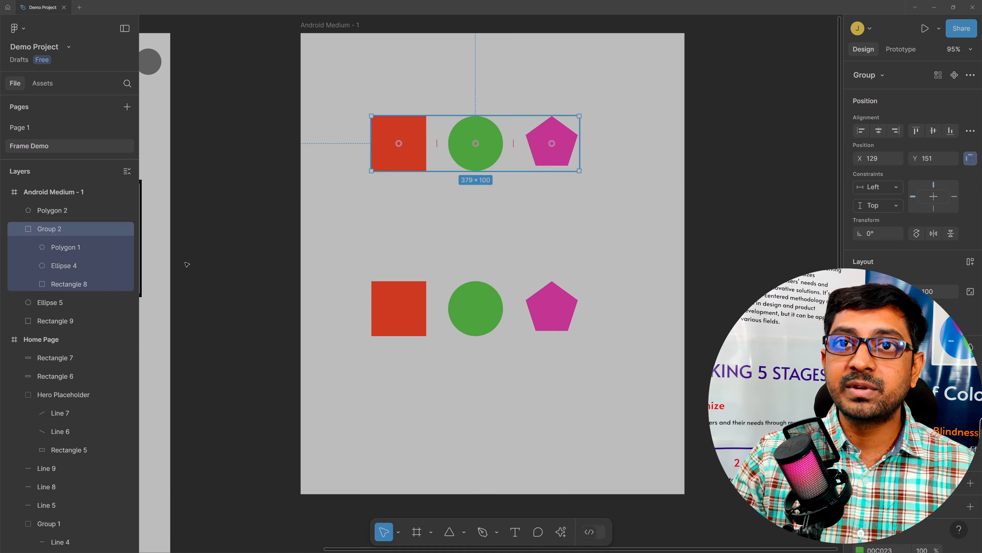
pyautogui.click(19, 230)
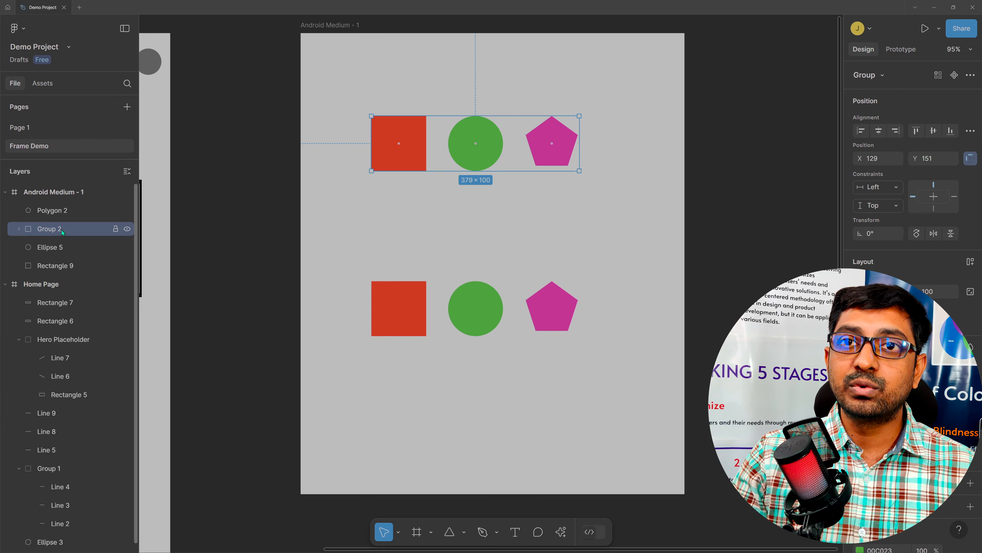
# - Wrap the lower row's square, circle and pentagon in a frame, and collapse that frame in the layer list
pyautogui.click(561, 345)
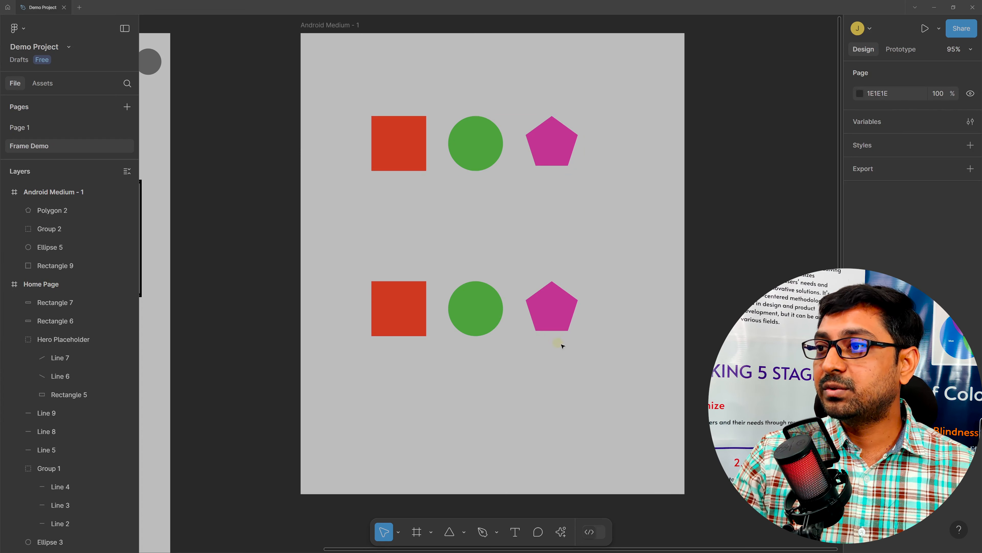
pyautogui.moveTo(242, 249); pyautogui.dragTo(620, 366)
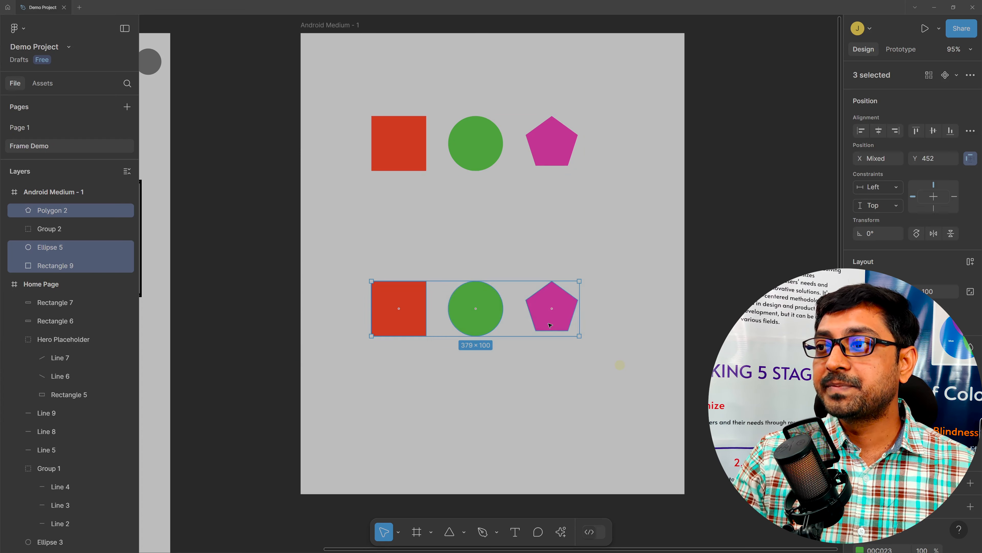
pyautogui.rightClick(541, 308)
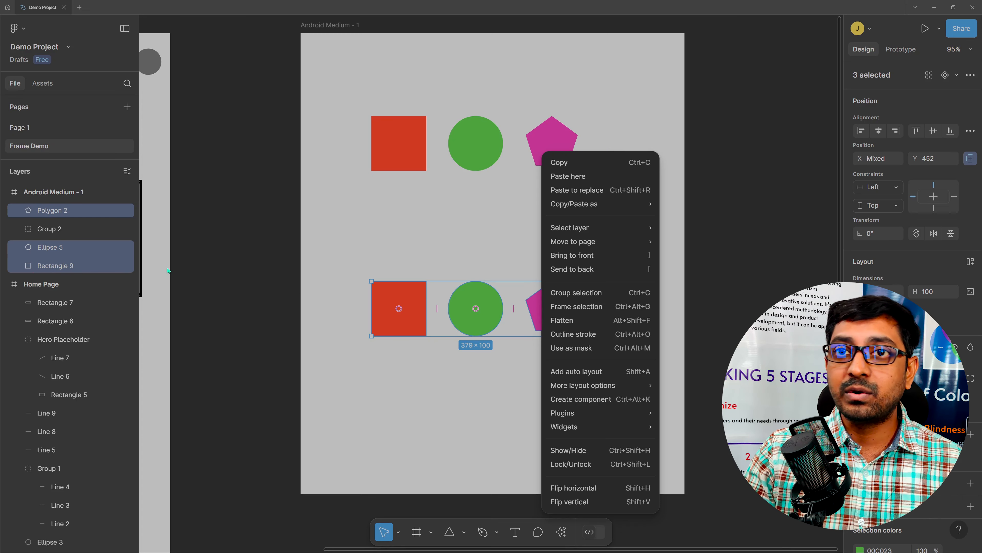
pyautogui.press('Escape')
pyautogui.rightClick(65, 247)
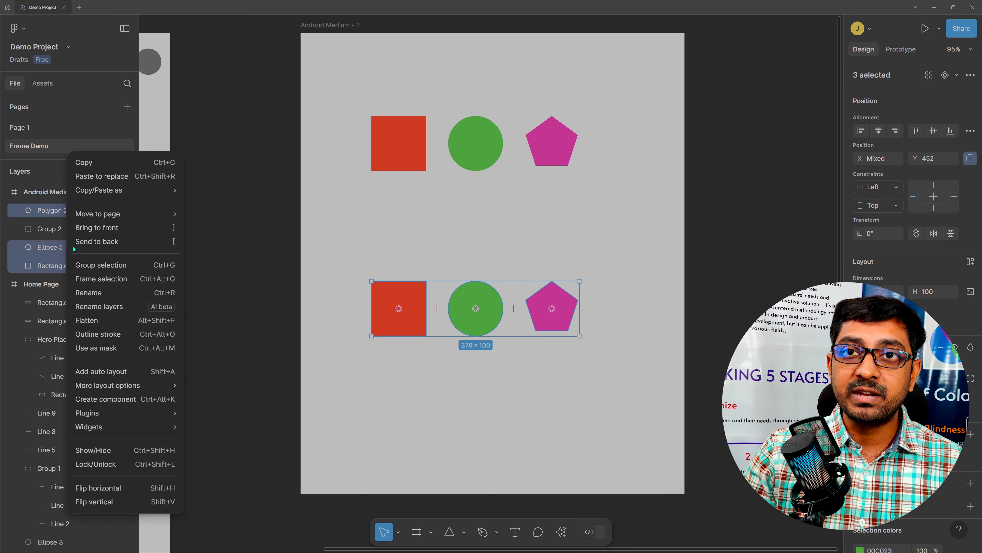
pyautogui.moveTo(101, 211)
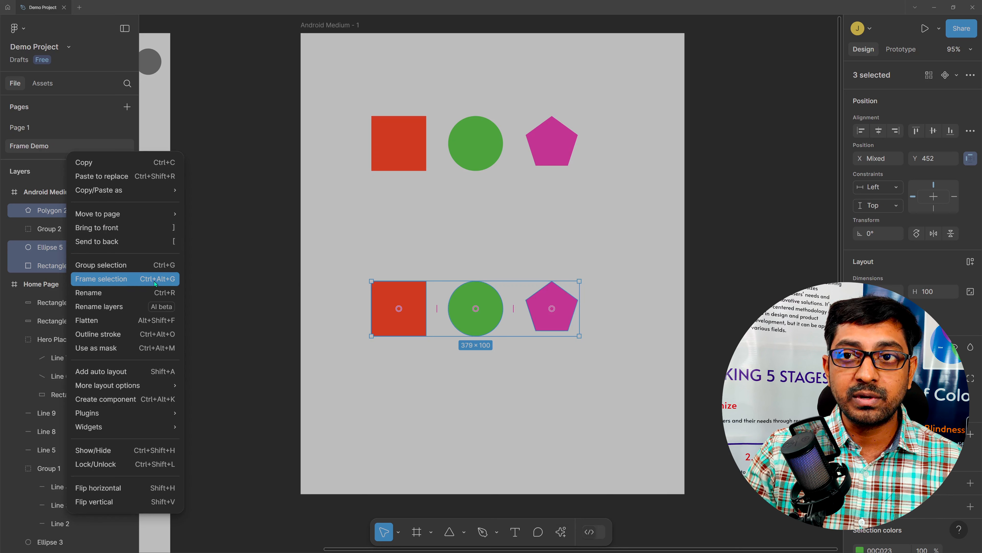
pyautogui.click(134, 280)
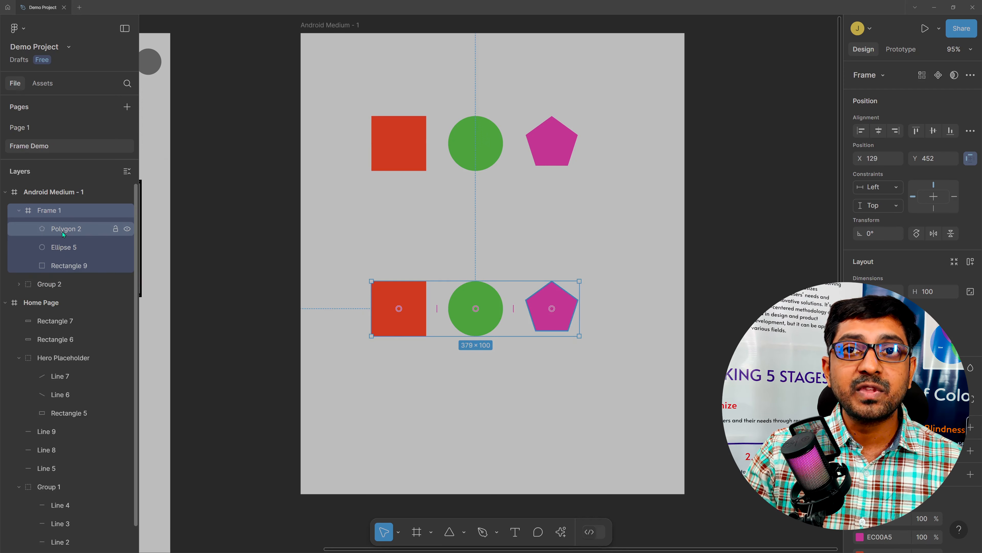
pyautogui.click(18, 209)
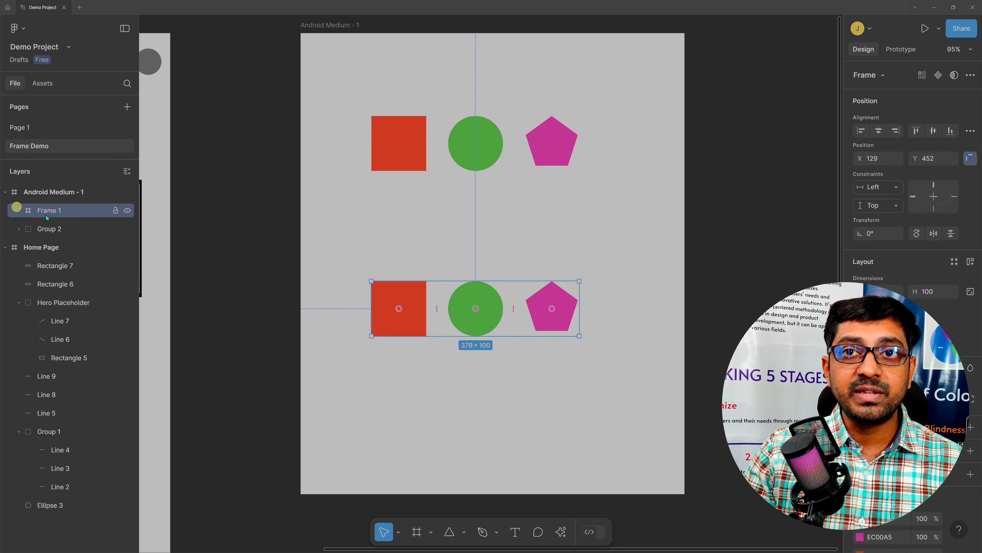
# - Move the upper row's group above the lower row's frame in the layer order, and check the shapes nested in each
pyautogui.click(388, 144)
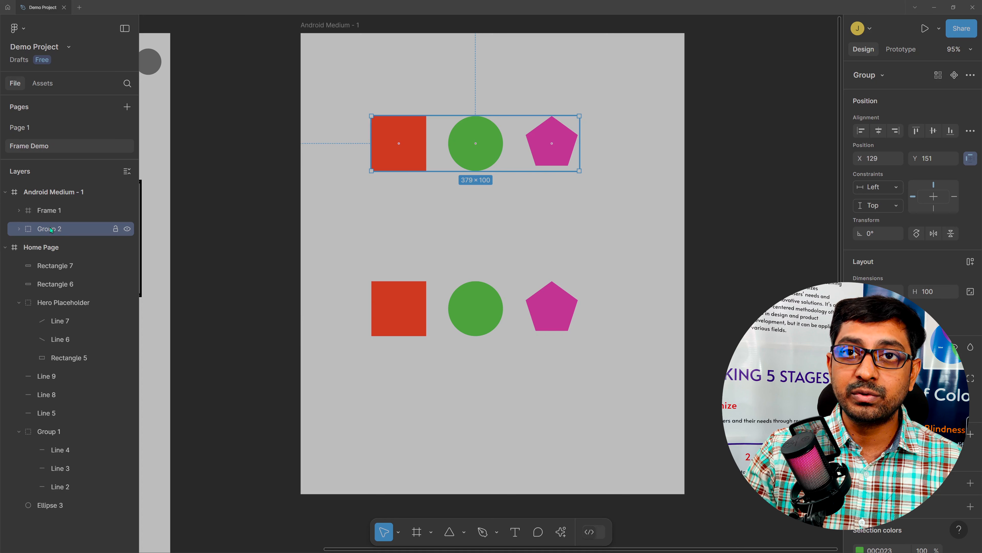
pyautogui.moveTo(52, 230); pyautogui.dragTo(47, 208)
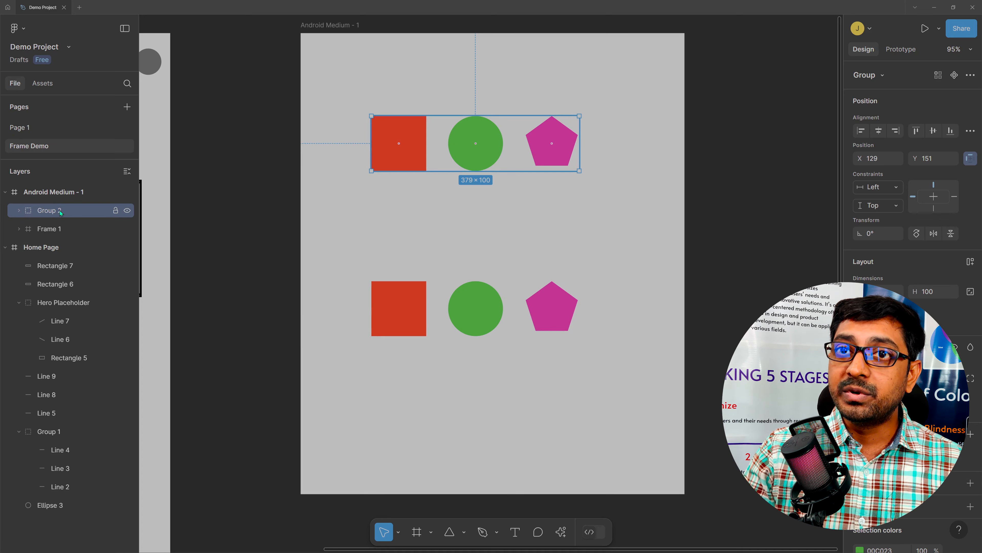
pyautogui.click(19, 210)
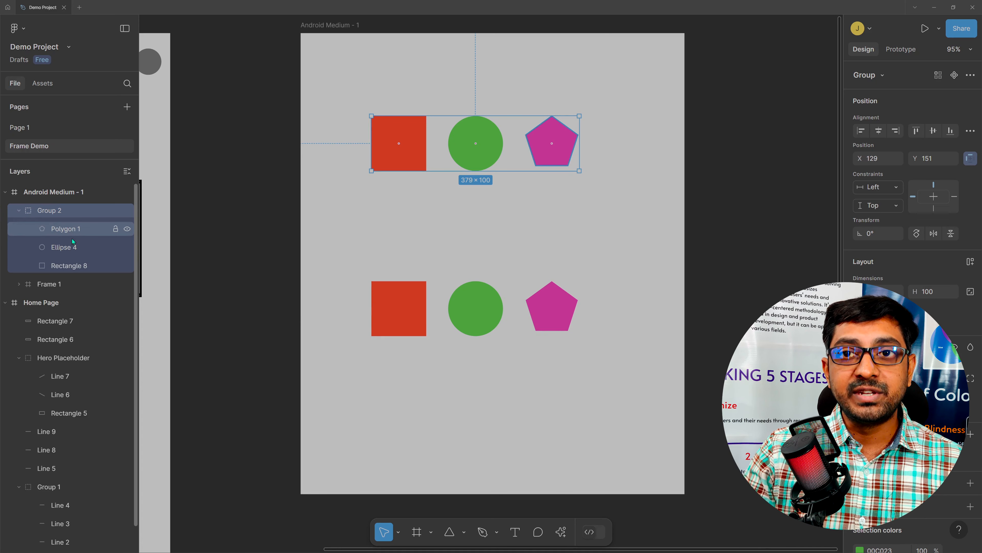
pyautogui.click(18, 210)
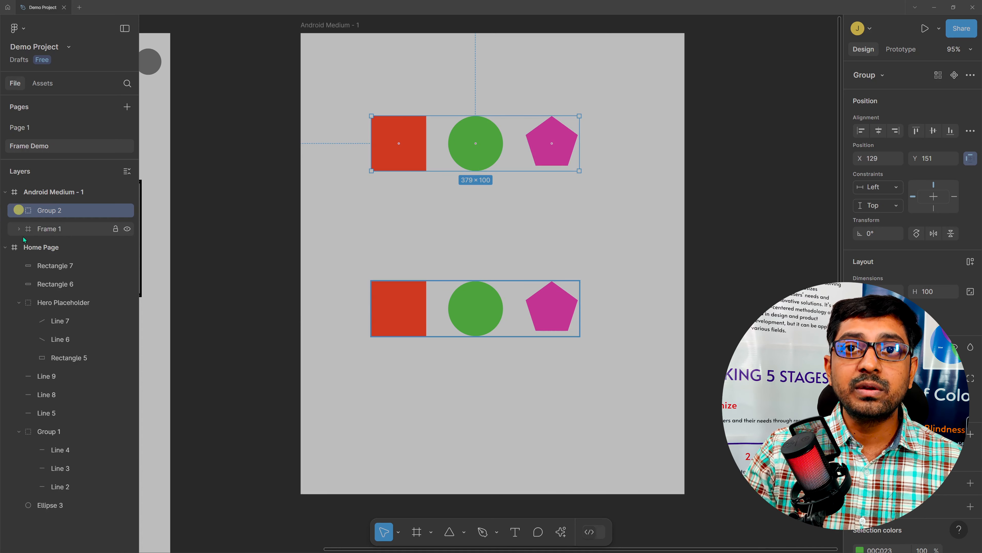
pyautogui.click(19, 229)
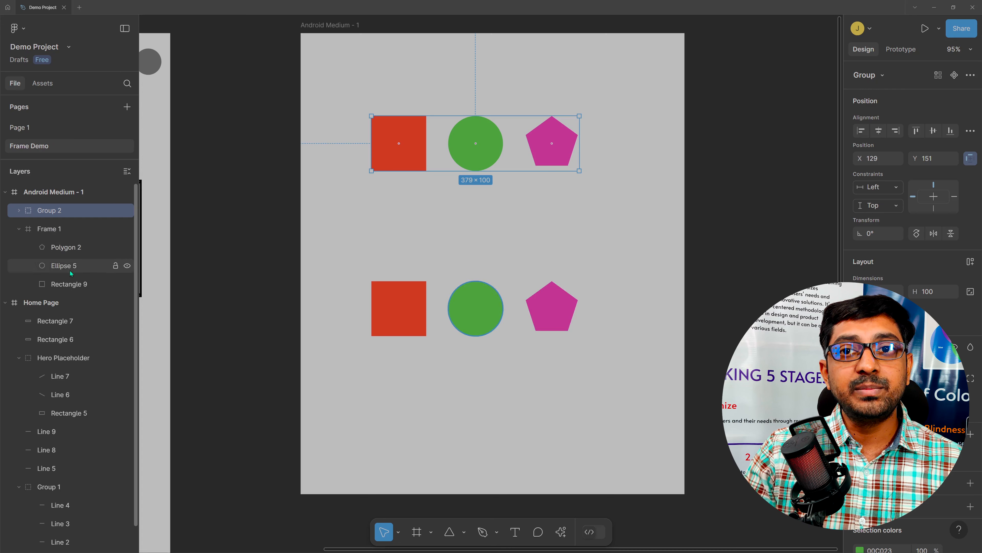
pyautogui.click(14, 227)
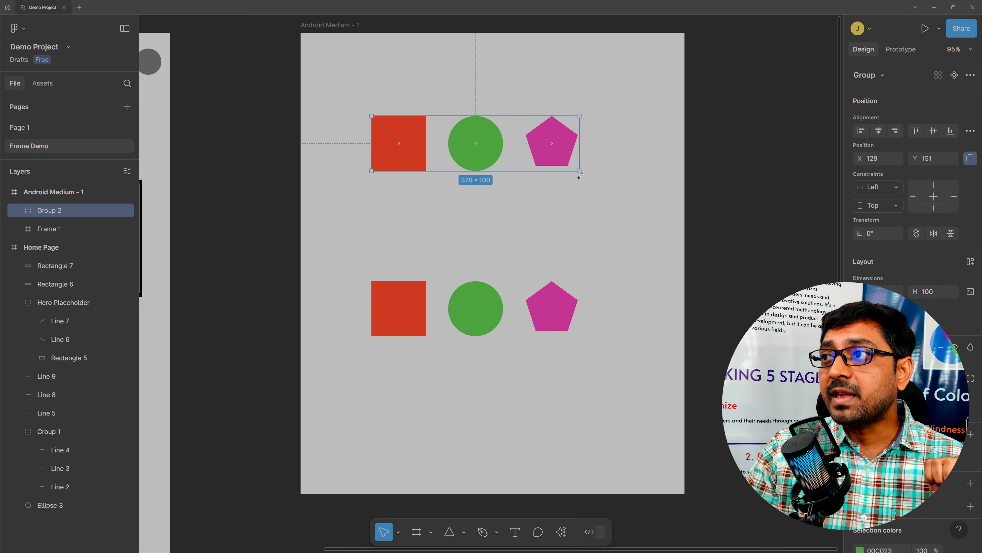
# - Resize the upper row's group to about 439 × 81 and enlarge the lower row's frame to about 421 × 191
pyautogui.moveTo(573, 197); pyautogui.dragTo(612, 159)
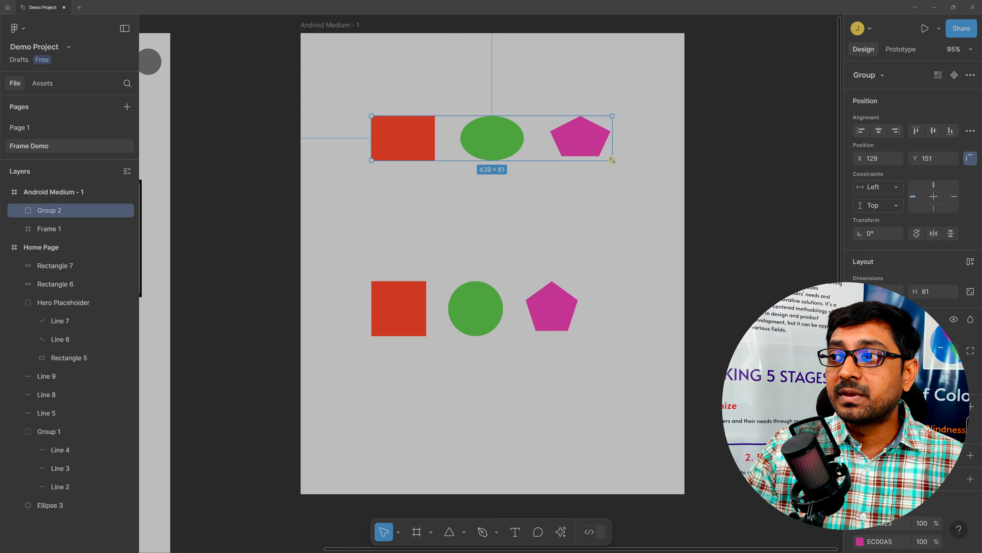
pyautogui.click(531, 316)
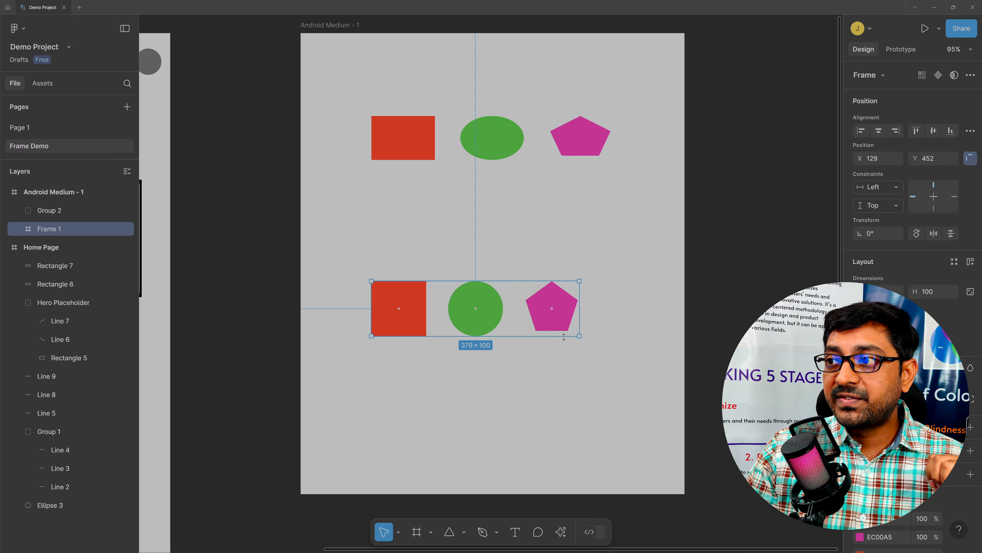
pyautogui.moveTo(580, 338); pyautogui.dragTo(631, 416)
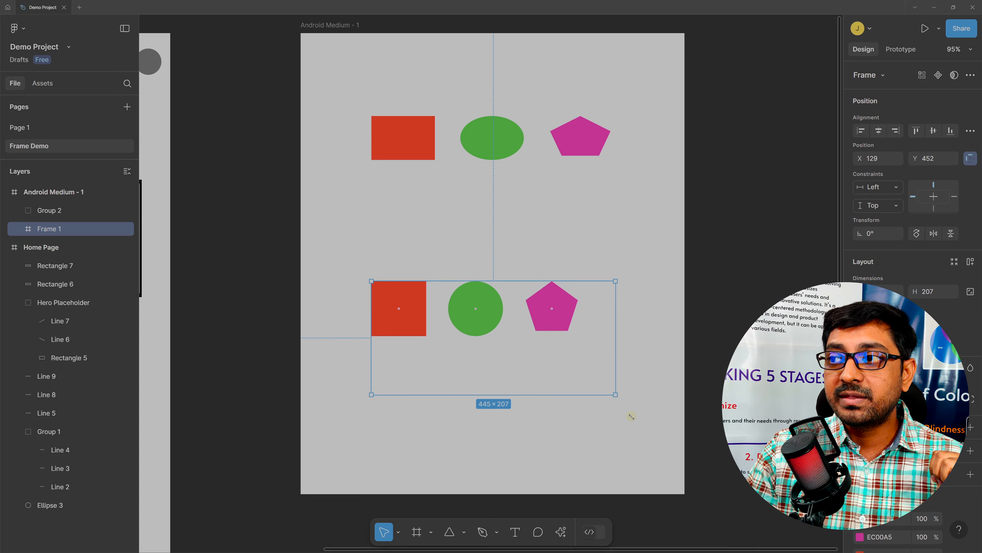
pyautogui.moveTo(615, 394); pyautogui.dragTo(602, 386)
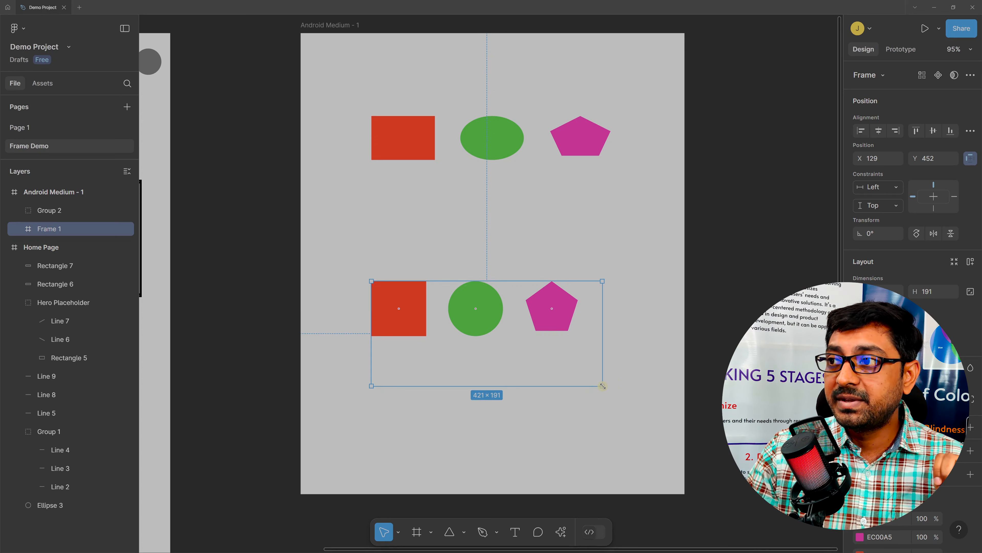
# - Shrink the lower row's frame to about 266 × 65 and turn on clipping of its content
pyautogui.moveTo(603, 386); pyautogui.dragTo(511, 320)
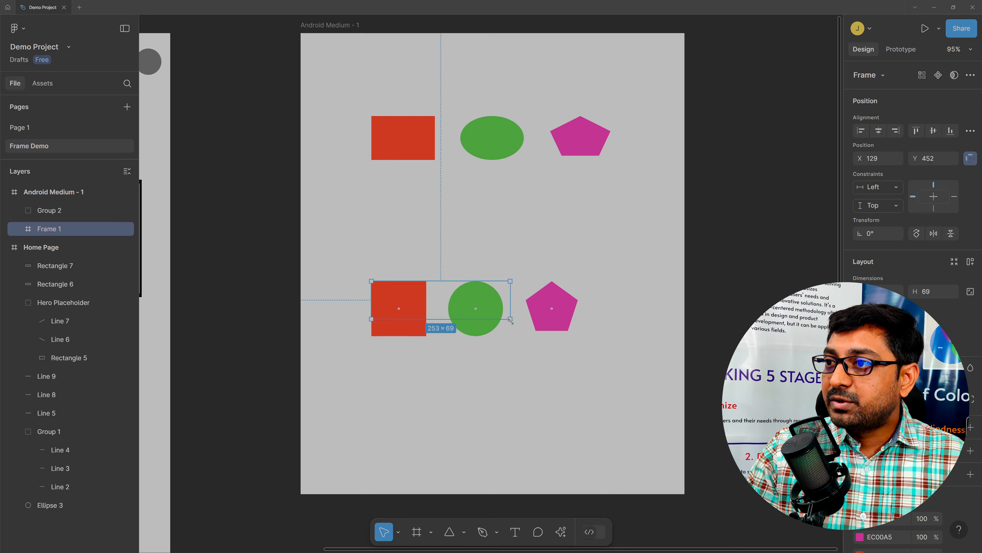
pyautogui.moveTo(510, 320); pyautogui.dragTo(517, 316)
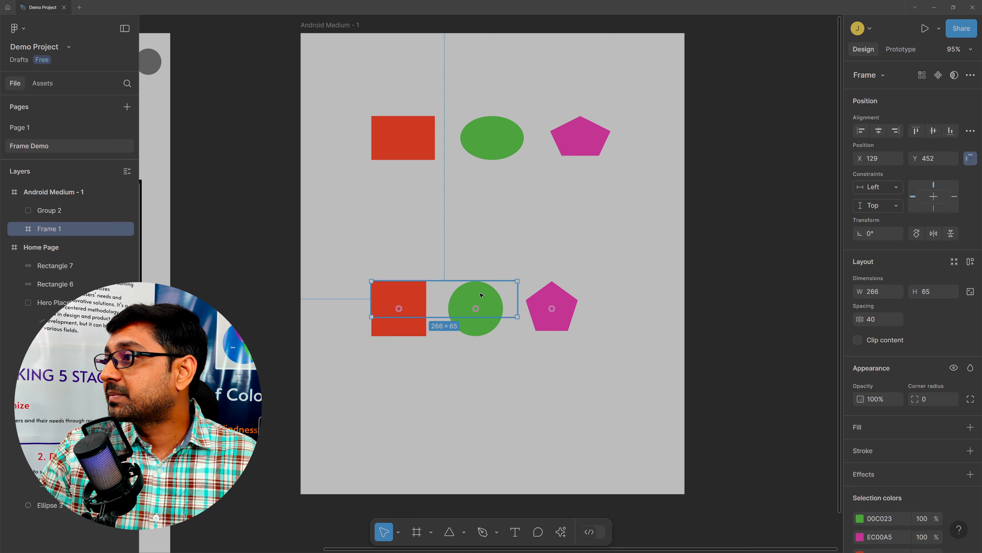
pyautogui.click(880, 340)
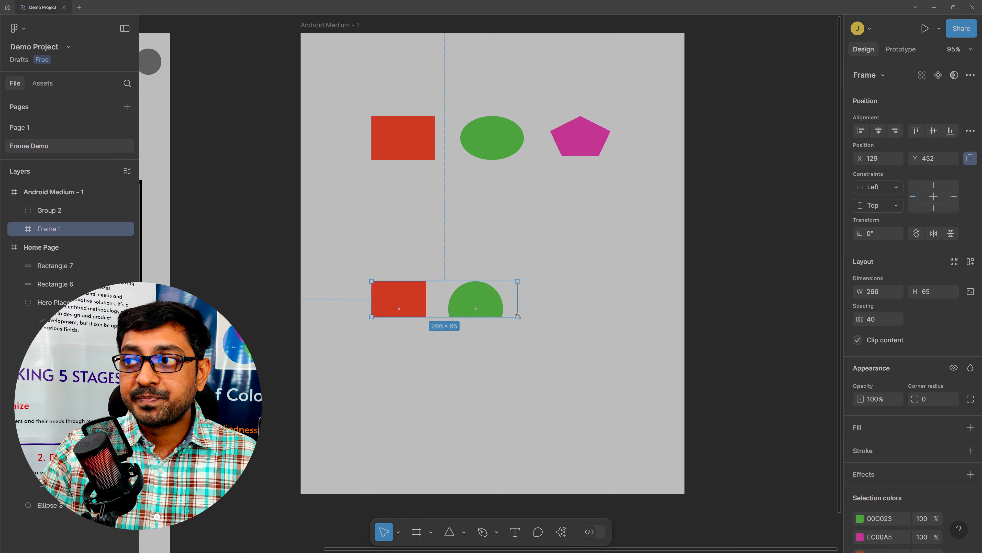
# - Enlarge the clipped lower frame to about 381 × 105, reduce it to about 311 × 61, and deselect it
pyautogui.moveTo(518, 316); pyautogui.dragTo(548, 308)
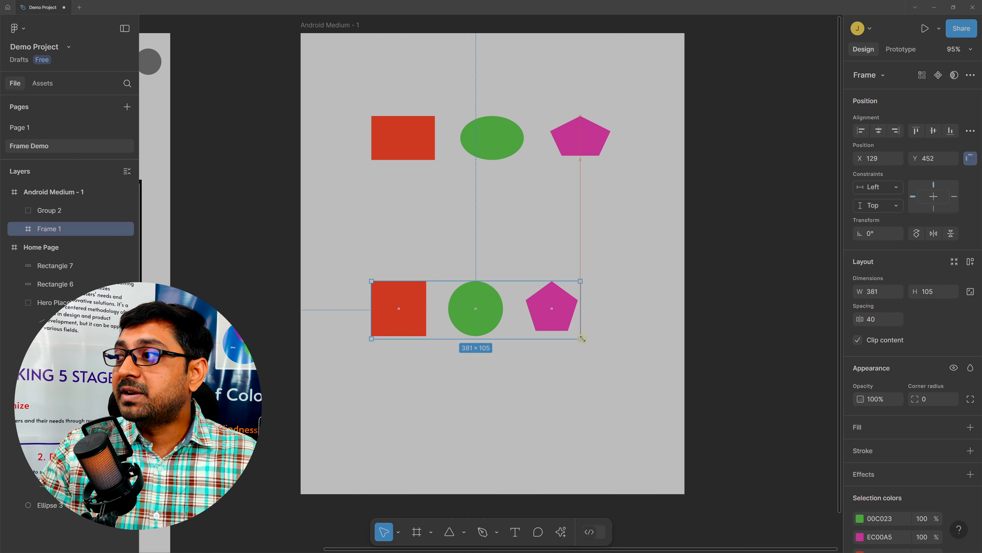
pyautogui.moveTo(582, 338); pyautogui.dragTo(541, 314)
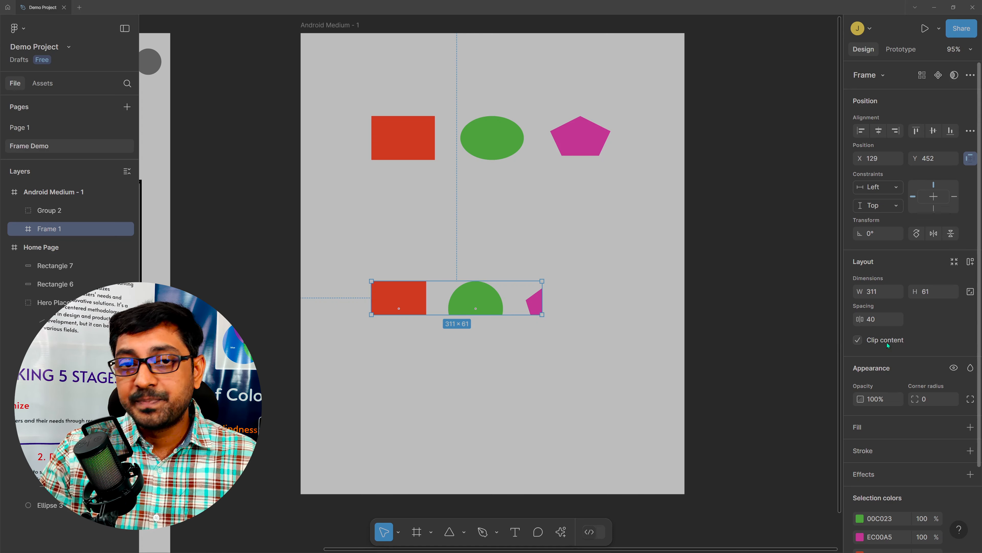
pyautogui.click(497, 191)
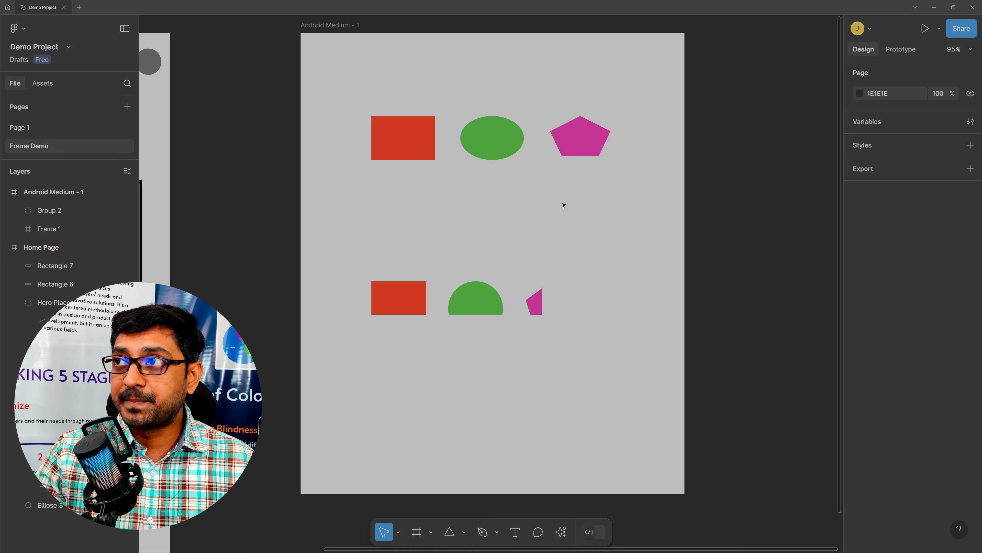
# - Add a second Android Medium frame to the right of the first one, with their top edges aligned at Y -195
pyautogui.scroll(-5, 564, 206)
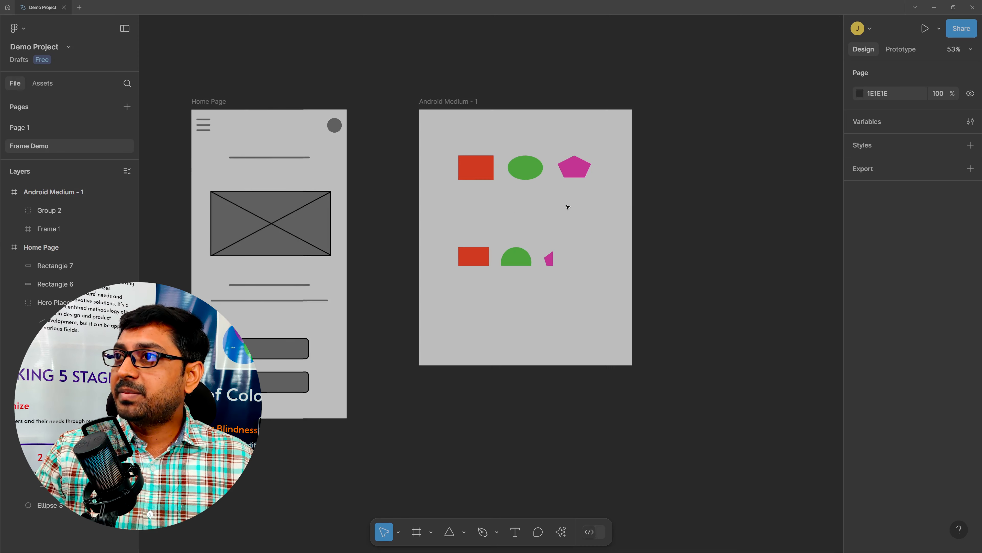
pyautogui.moveTo(668, 197); pyautogui.dragTo(568, 199)
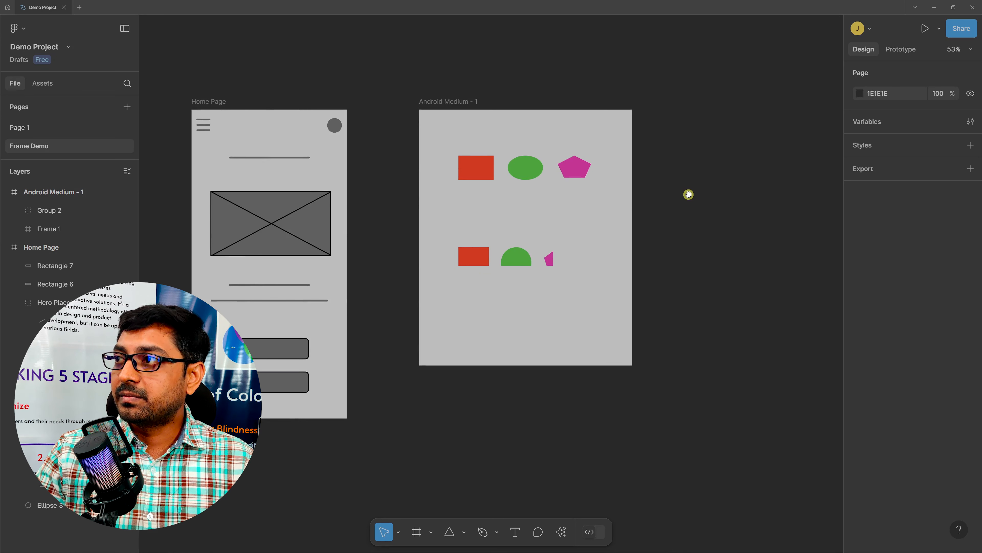
pyautogui.moveTo(689, 194); pyautogui.dragTo(527, 195)
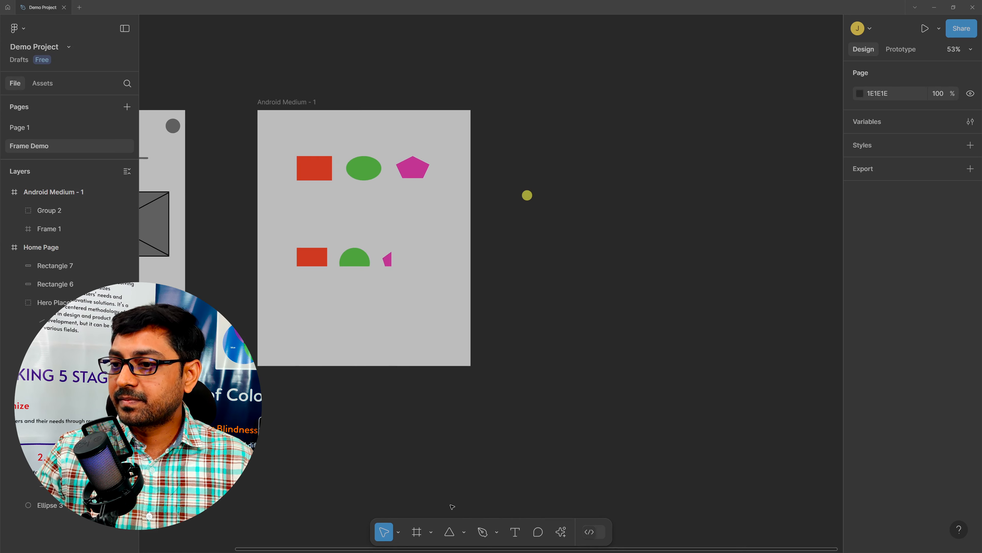
pyautogui.click(416, 532)
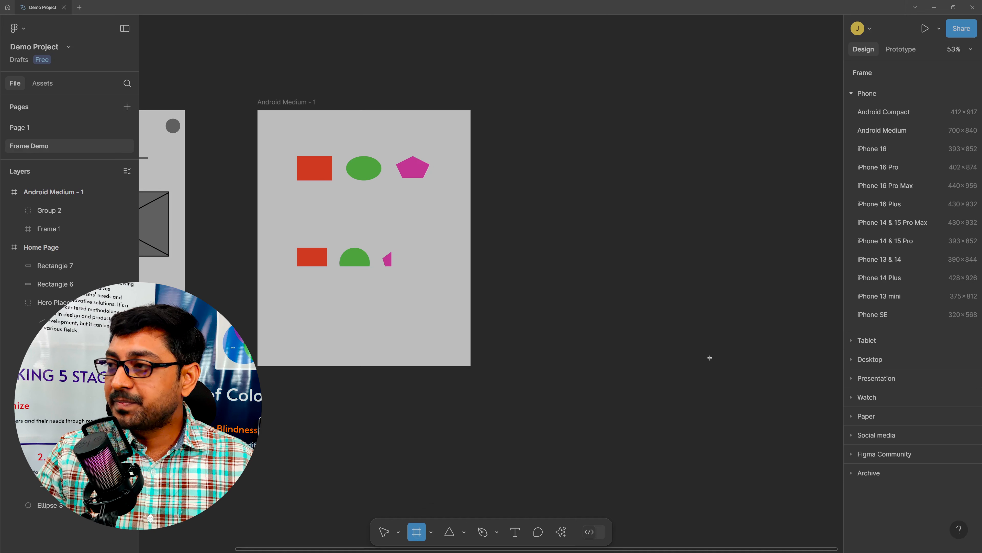
pyautogui.click(897, 130)
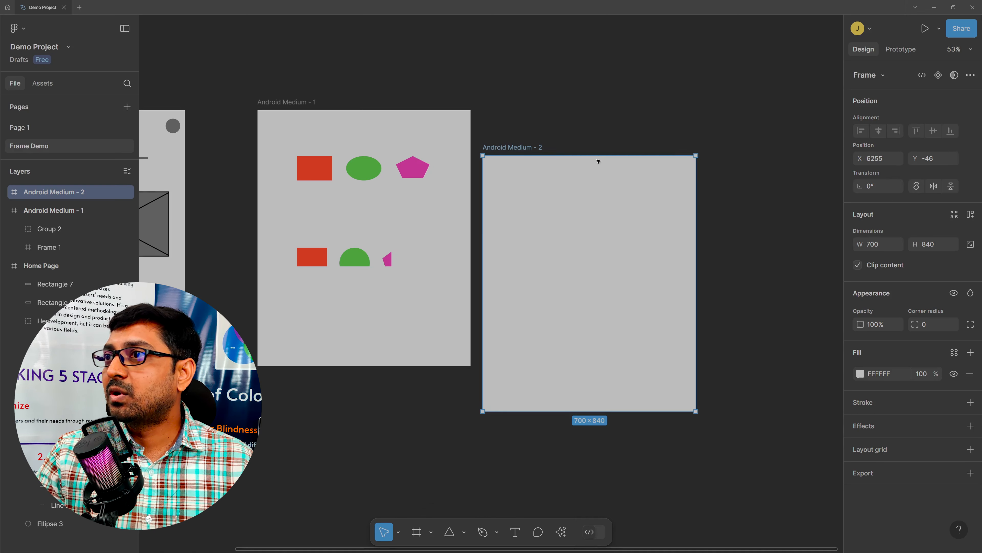
pyautogui.moveTo(529, 147); pyautogui.dragTo(550, 102)
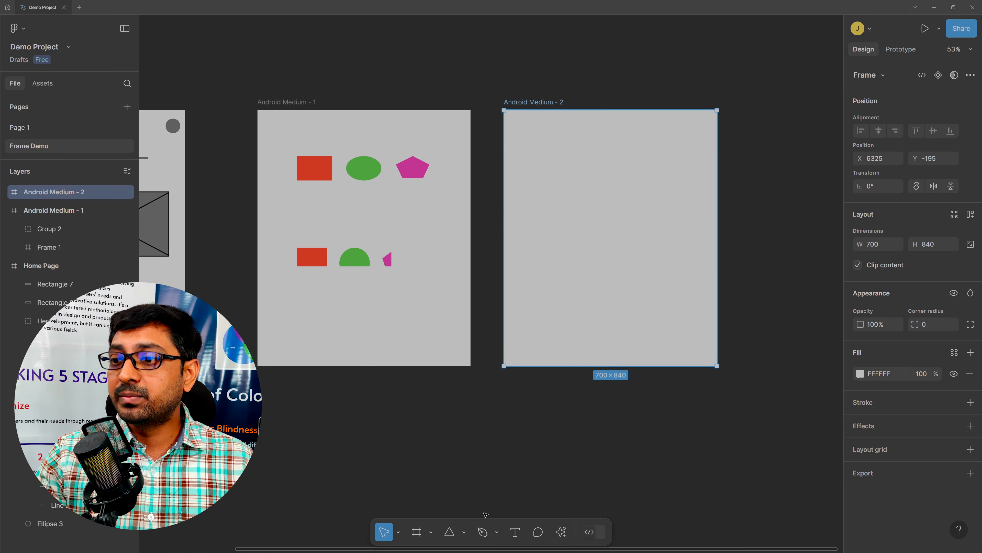
# - Draw a rectangle about 418 × 212 in the upper part of the new Android Medium frame, at about X 45, Y 100
pyautogui.click(464, 532)
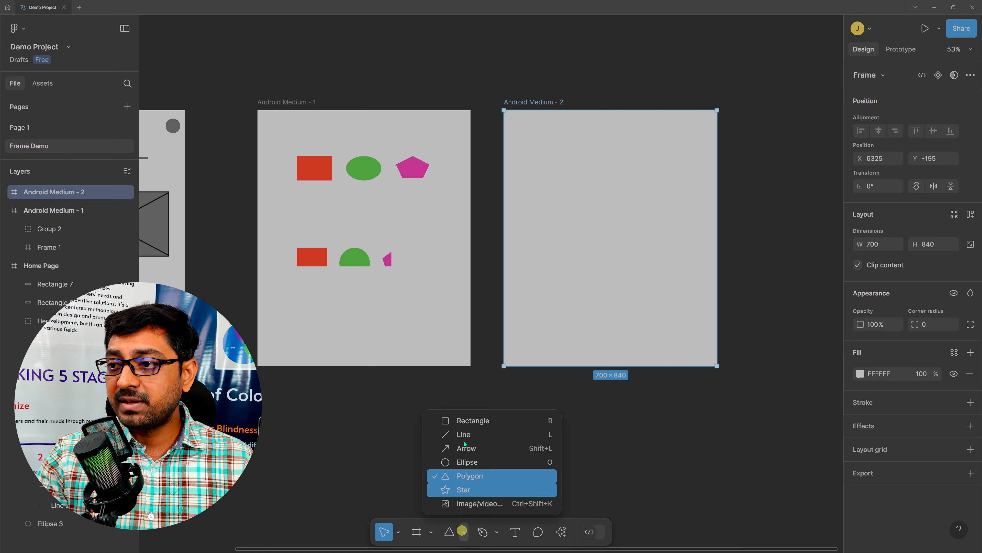
pyautogui.click(466, 422)
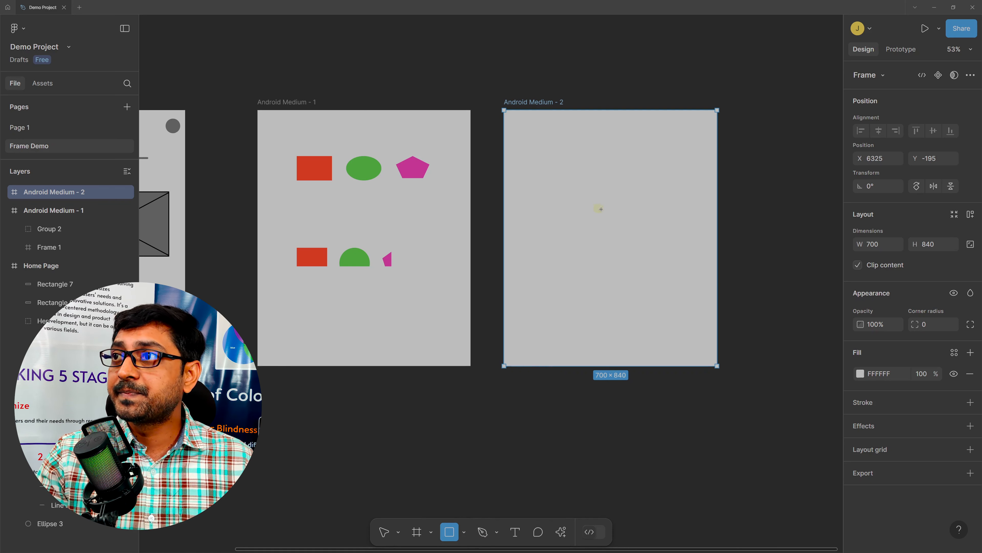
pyautogui.moveTo(517, 140); pyautogui.dragTo(645, 205)
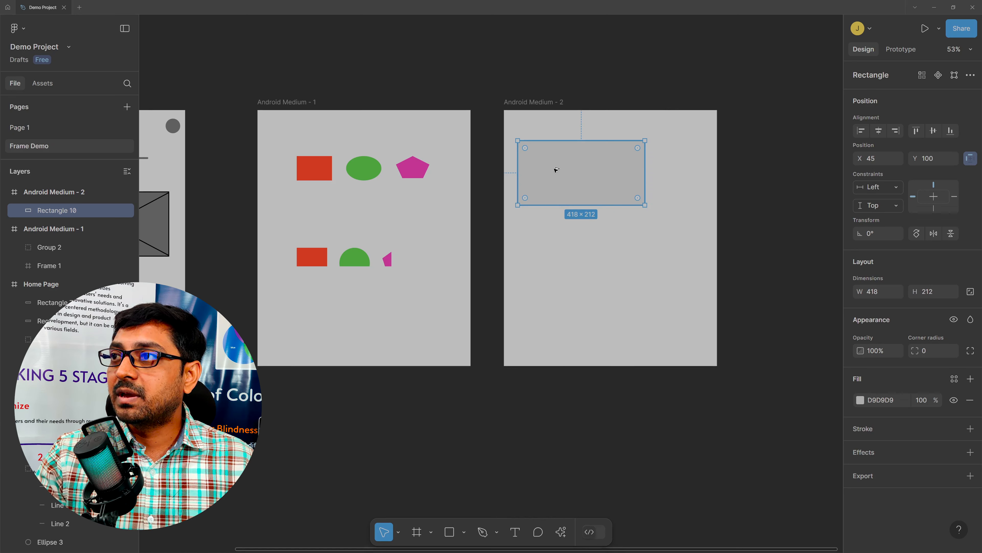
# - Duplicate the rectangle to the right at about X 491, Y 100, so the copy extends past the frame's right edge
pyautogui.moveTo(555, 169); pyautogui.dragTo(691, 170)
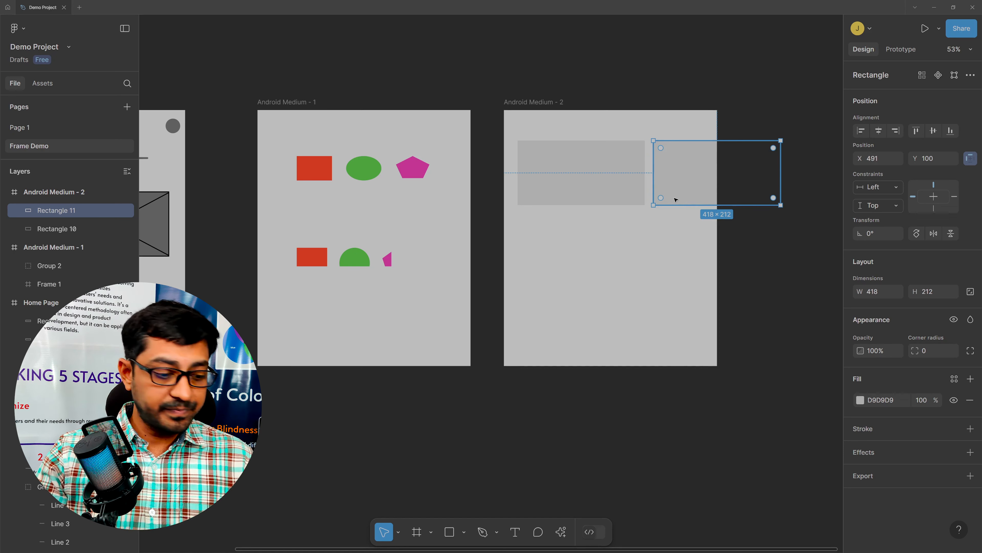
pyautogui.scroll(-2, 681, 198)
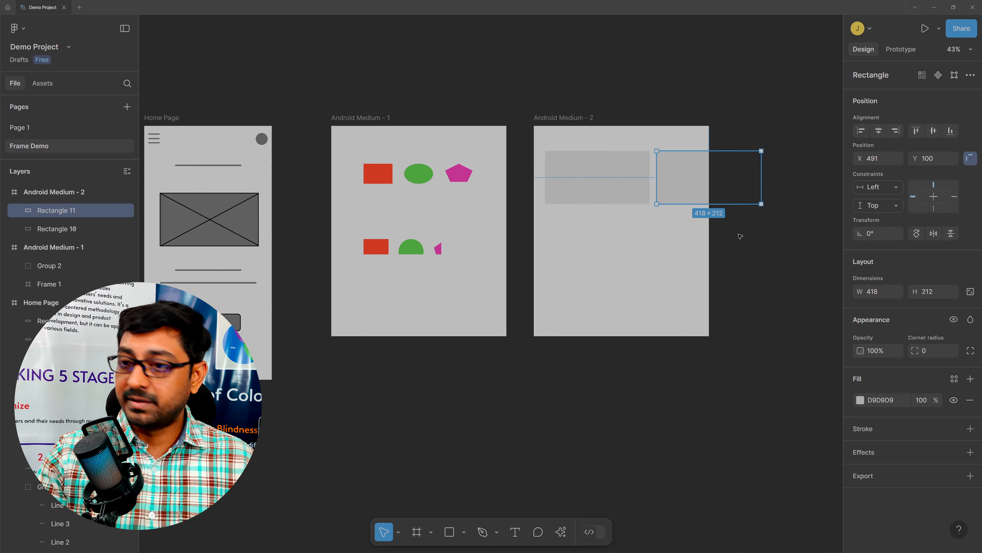
pyautogui.moveTo(714, 232); pyautogui.dragTo(654, 232)
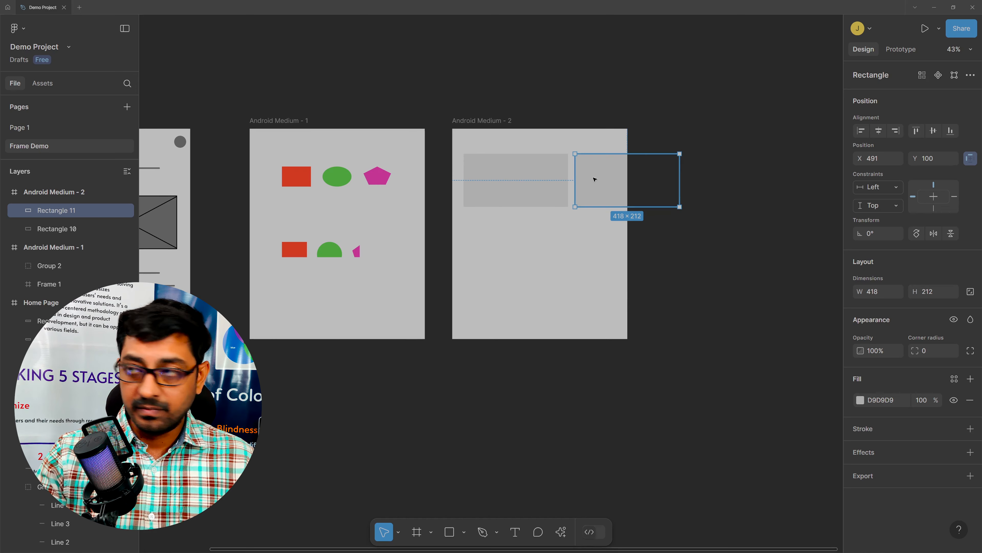
# - Duplicate the second rectangle to the right, outside Android Medium - 2, and nest the copy in that frame at X 938, Y 100
pyautogui.moveTo(594, 174); pyautogui.dragTo(702, 177)
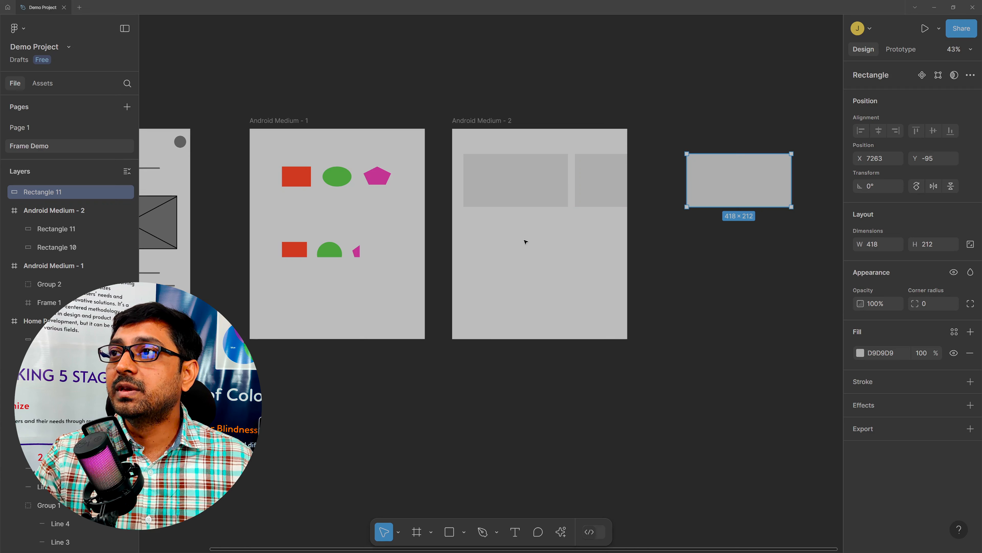
pyautogui.click(480, 122)
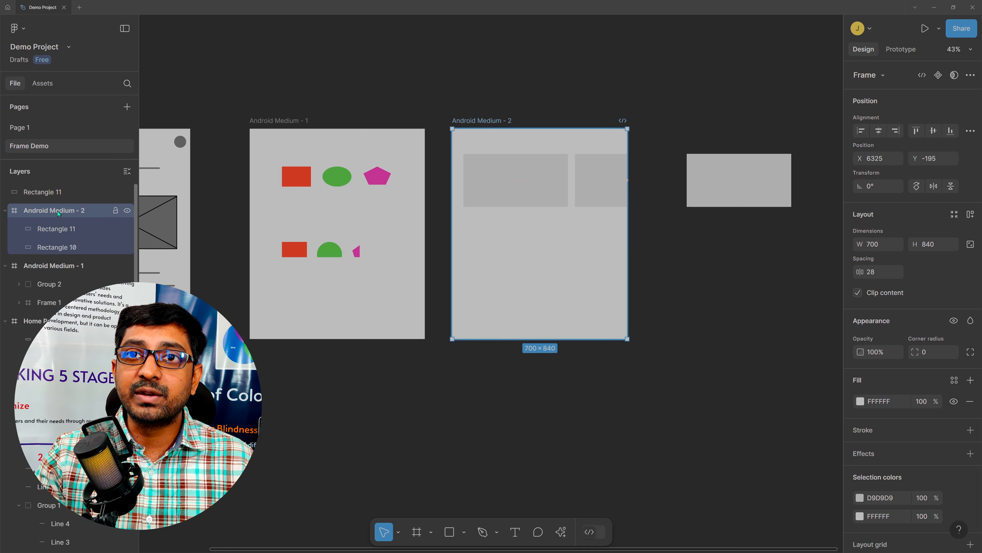
pyautogui.click(52, 192)
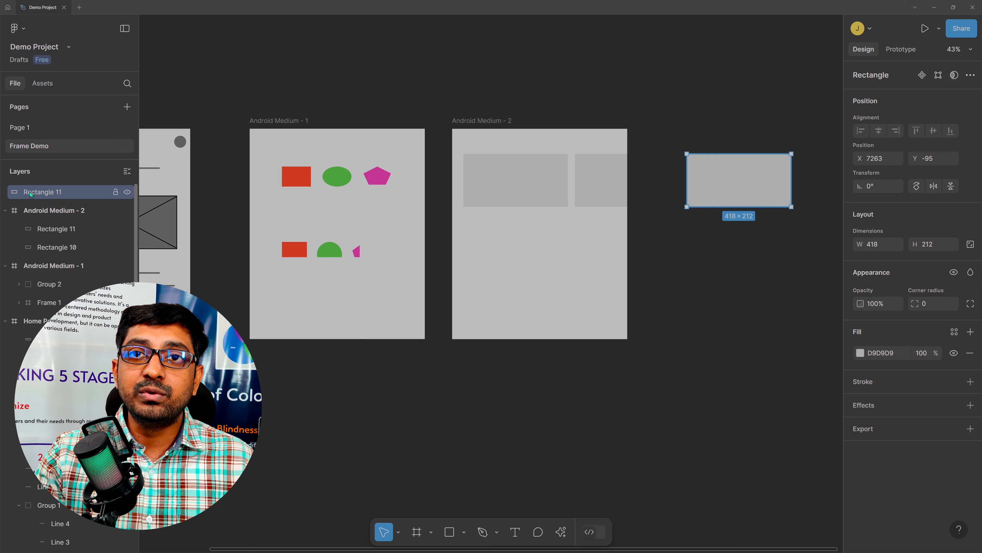
pyautogui.moveTo(29, 192); pyautogui.dragTo(53, 221)
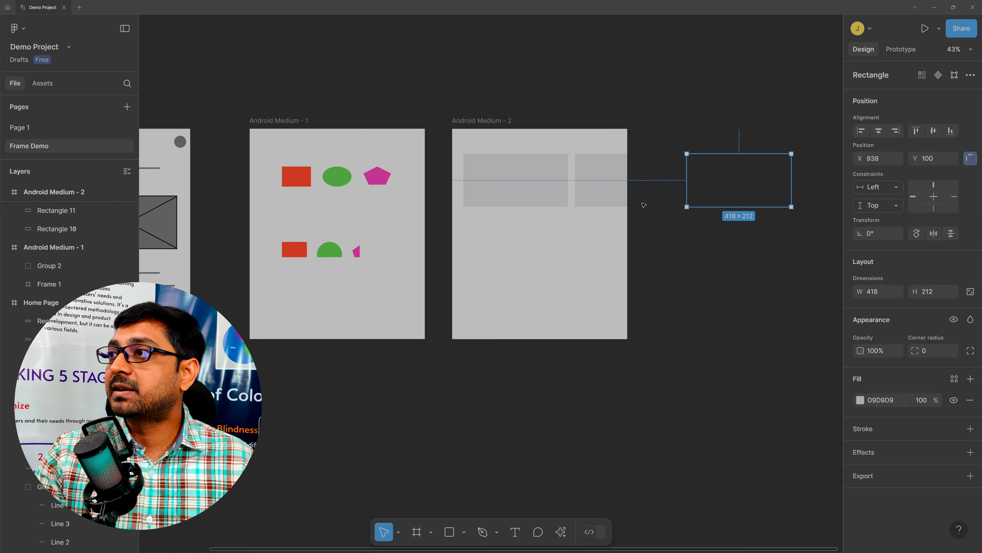
# - Switch content clipping on Android Medium - 2 off, on and off again to compare the overflowing rectangles
pyautogui.click(469, 121)
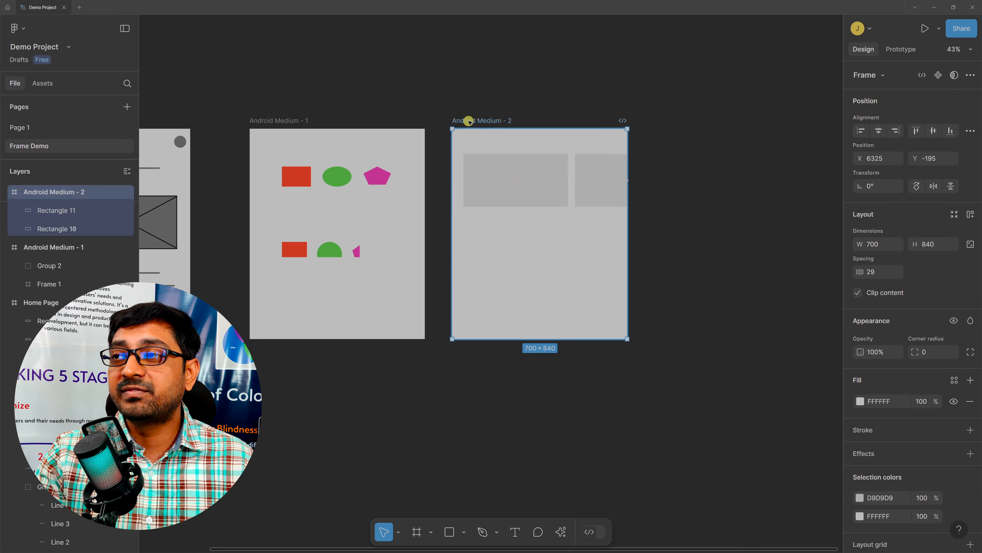
pyautogui.click(885, 294)
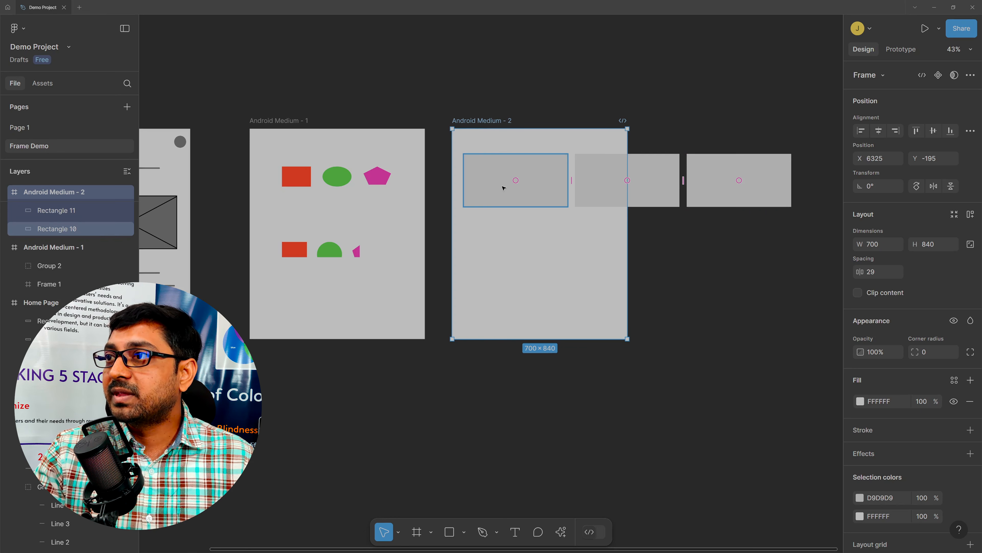
pyautogui.click(883, 295)
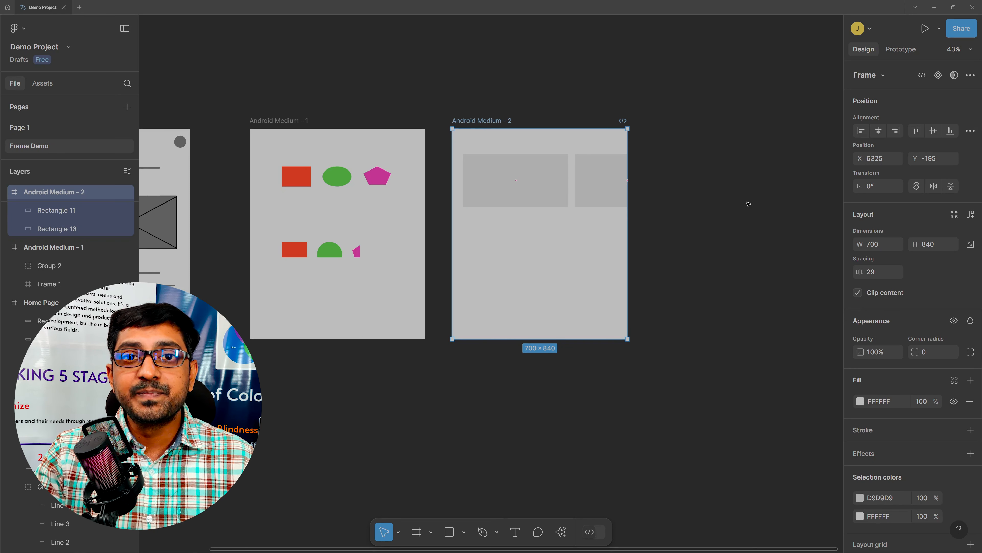
pyautogui.click(885, 296)
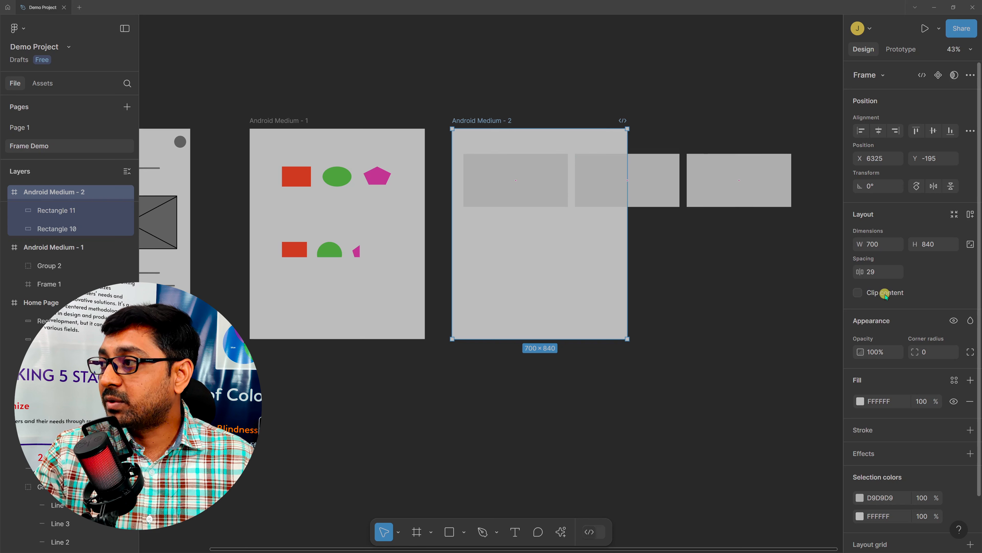
# - Fill the first rectangle in Android Medium - 2 with red FF4747
pyautogui.click(502, 170)
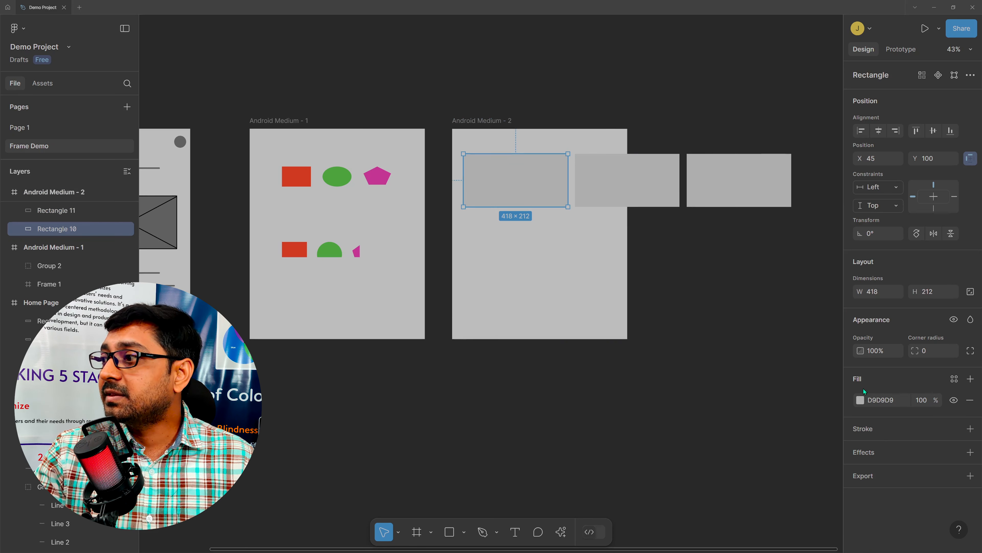
pyautogui.click(860, 400)
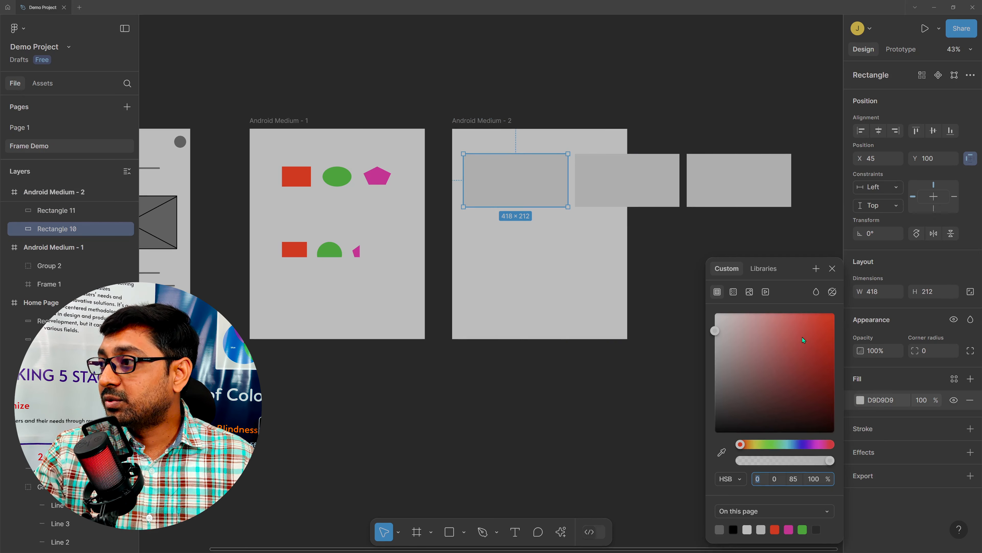
pyautogui.moveTo(804, 339); pyautogui.dragTo(801, 313)
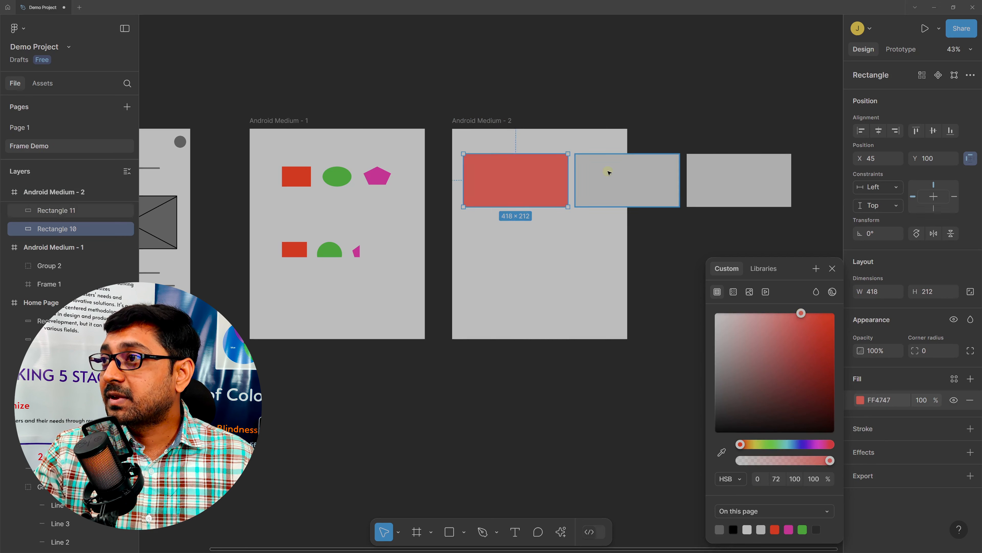
# - Fill the middle rectangle, which crosses the edge of Android Medium - 2, with magenta DD00FF
pyautogui.click(608, 172)
pyautogui.click(860, 400)
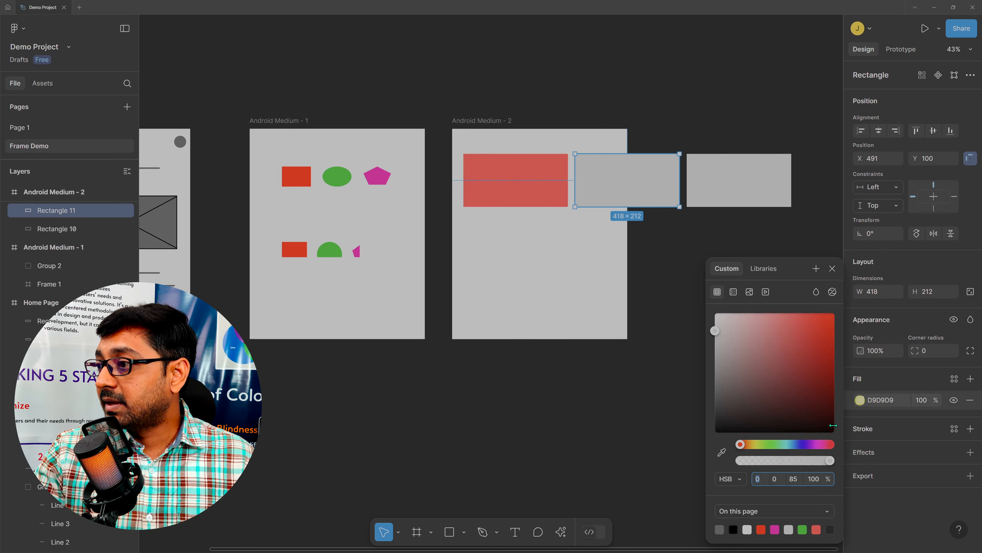
pyautogui.click(813, 445)
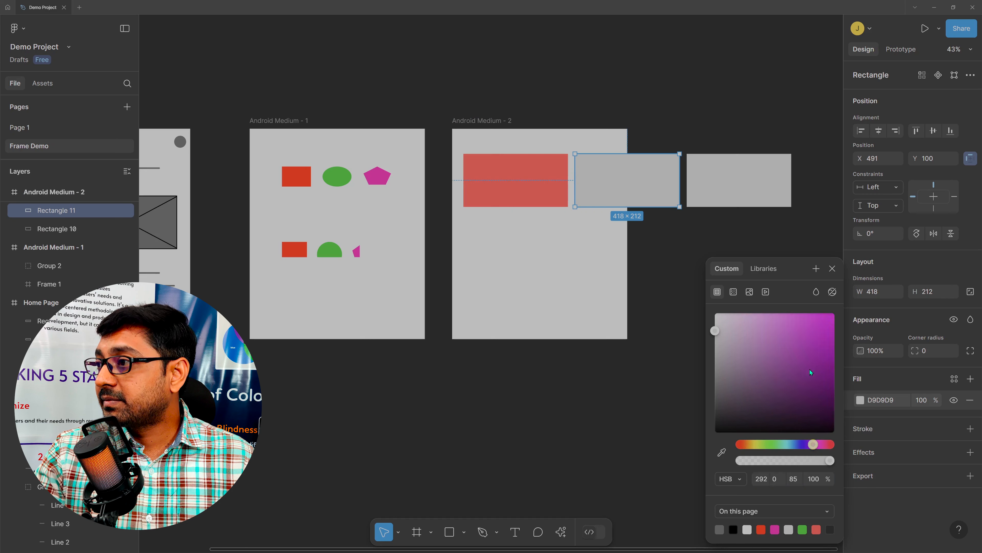
pyautogui.moveTo(822, 320); pyautogui.dragTo(822, 312)
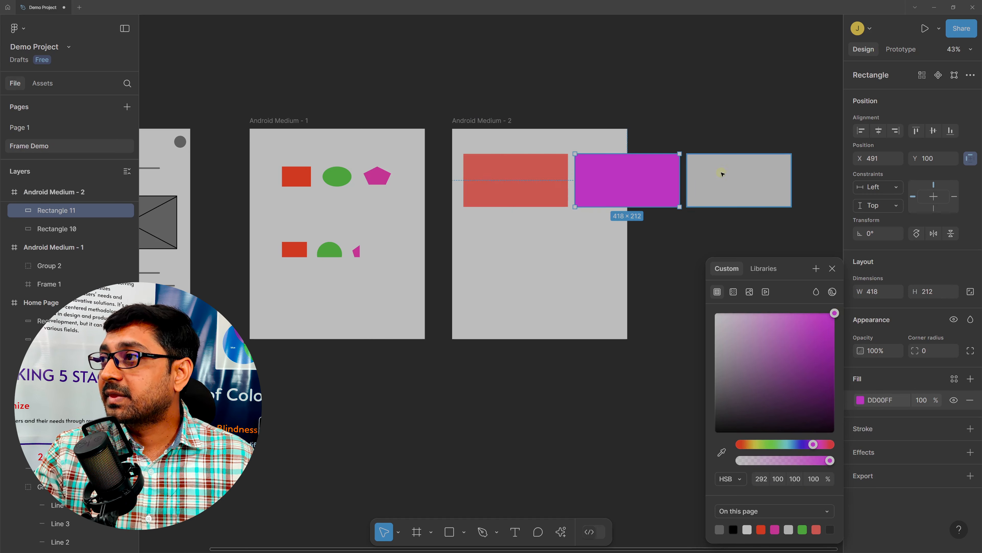
# - Fill the outermost rectangle with green 54C300 and deselect it
pyautogui.click(713, 169)
pyautogui.click(862, 401)
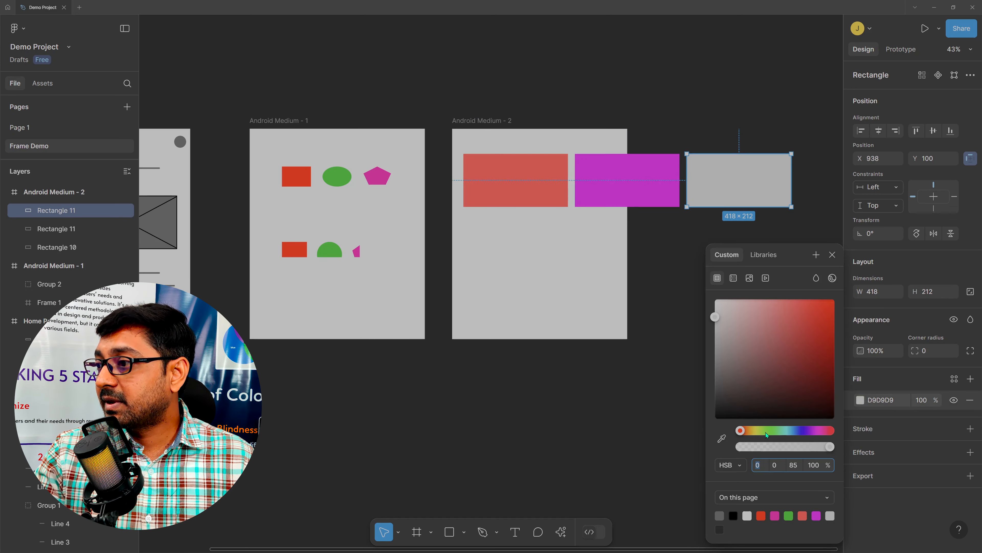
pyautogui.click(764, 431)
pyautogui.click(836, 329)
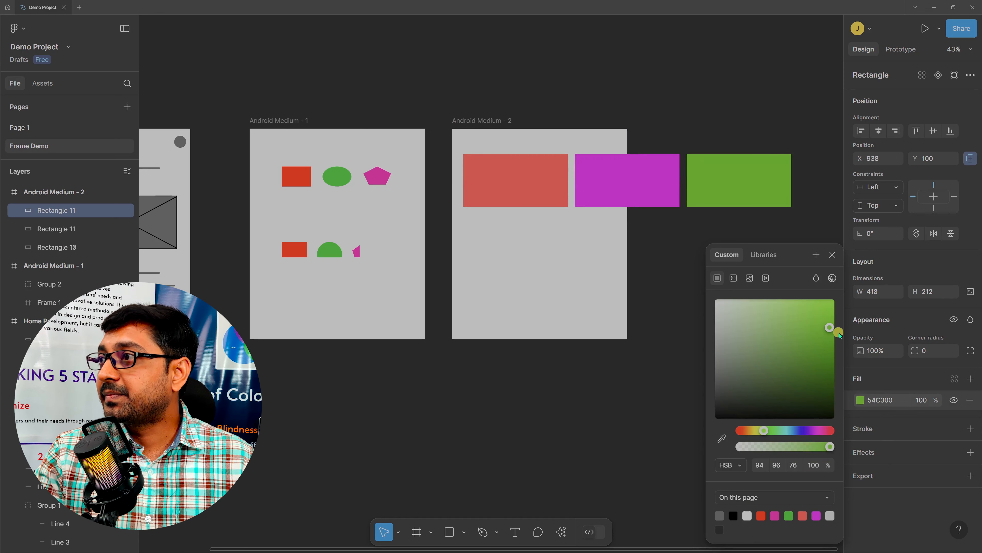
pyautogui.click(560, 279)
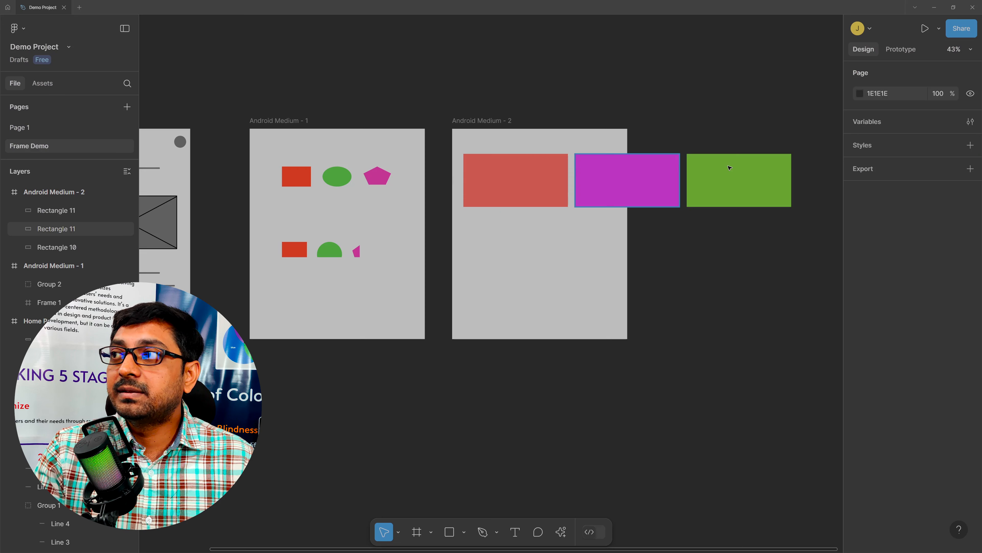
# - Turn content clipping back on for Android Medium - 2 and move the frame right to about X 6534, keeping Y -195
pyautogui.click(490, 122)
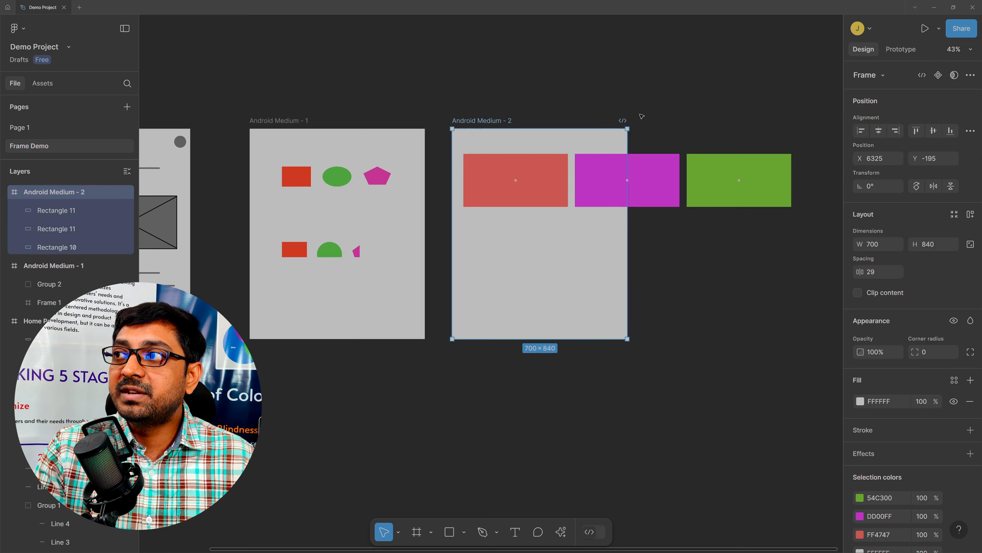
pyautogui.click(881, 293)
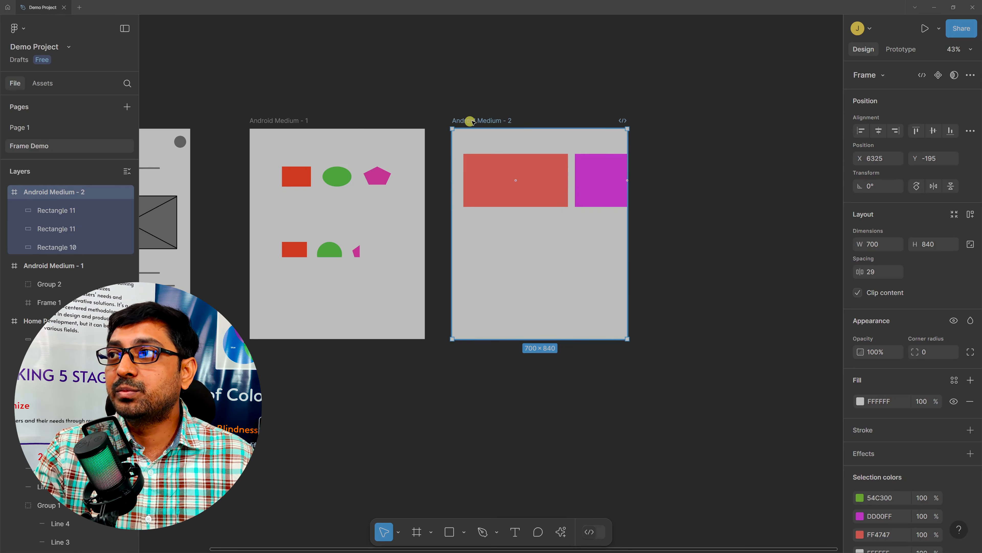
pyautogui.moveTo(544, 192); pyautogui.dragTo(511, 106)
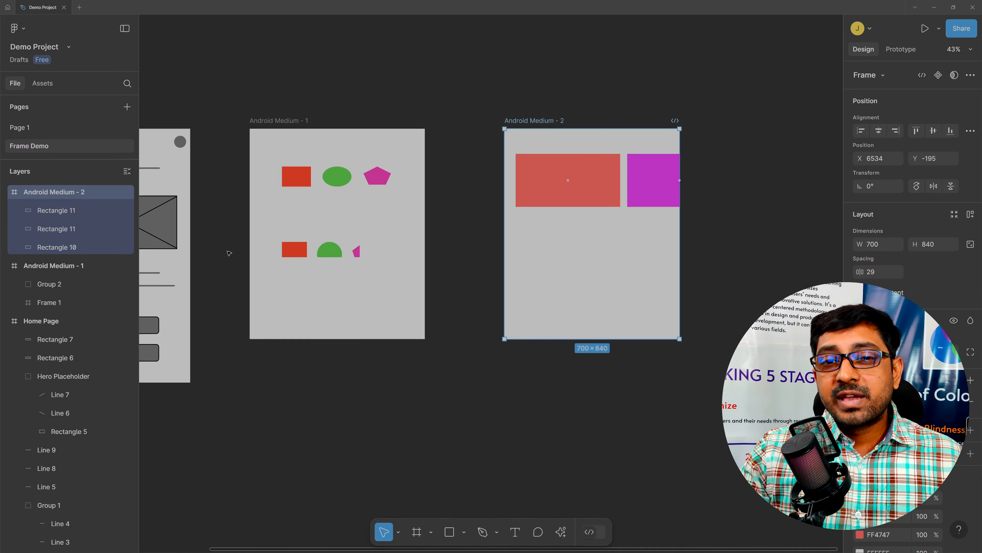
# - Move the clipped lower frame within Android Medium - 1, out below it, and back inside at about X 187, Y 420
pyautogui.click(268, 121)
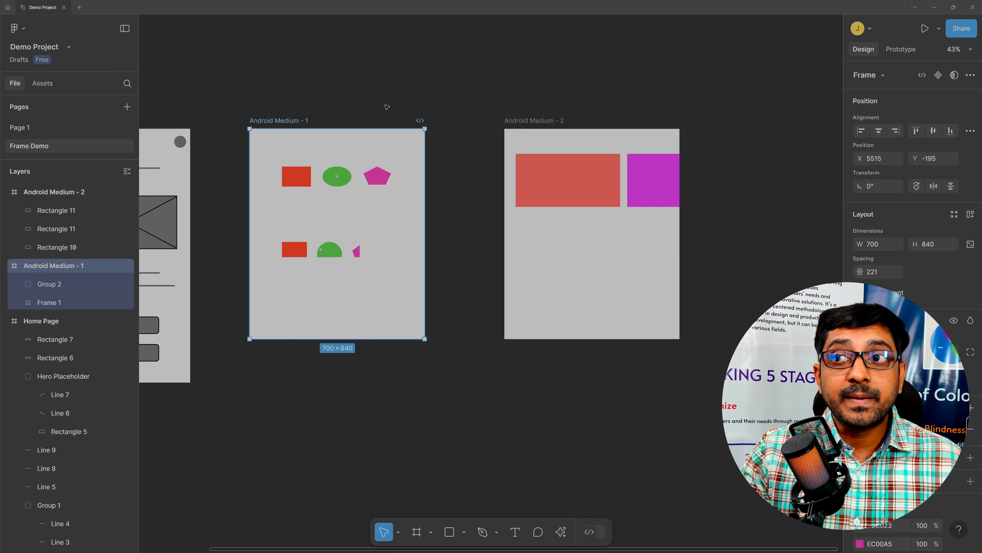
pyautogui.scroll(3, 230, 182)
pyautogui.click(381, 278)
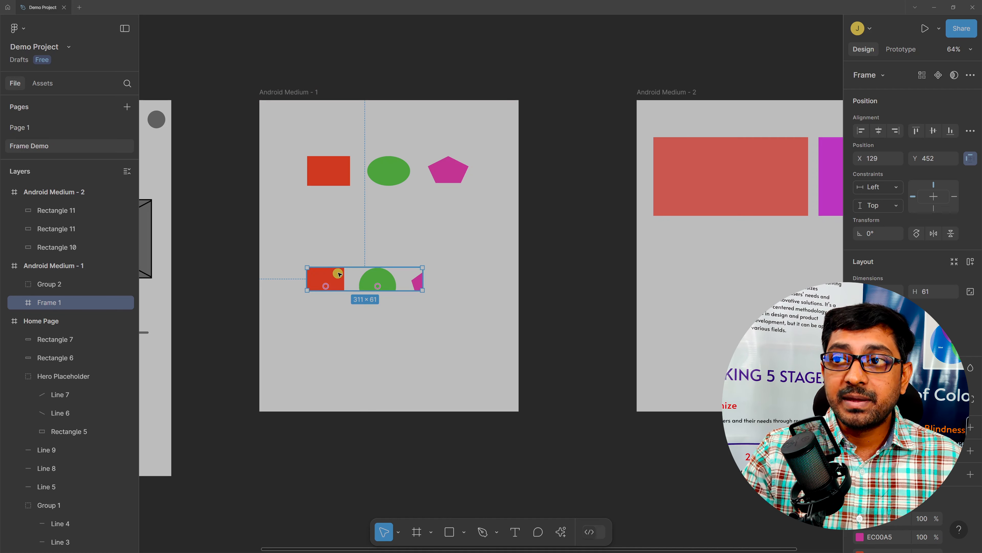
pyautogui.moveTo(339, 280)
pyautogui.mouseDown()
pyautogui.moveTo(356, 271)
pyautogui.moveTo(342, 257)
pyautogui.moveTo(328, 274)
pyautogui.mouseUp()
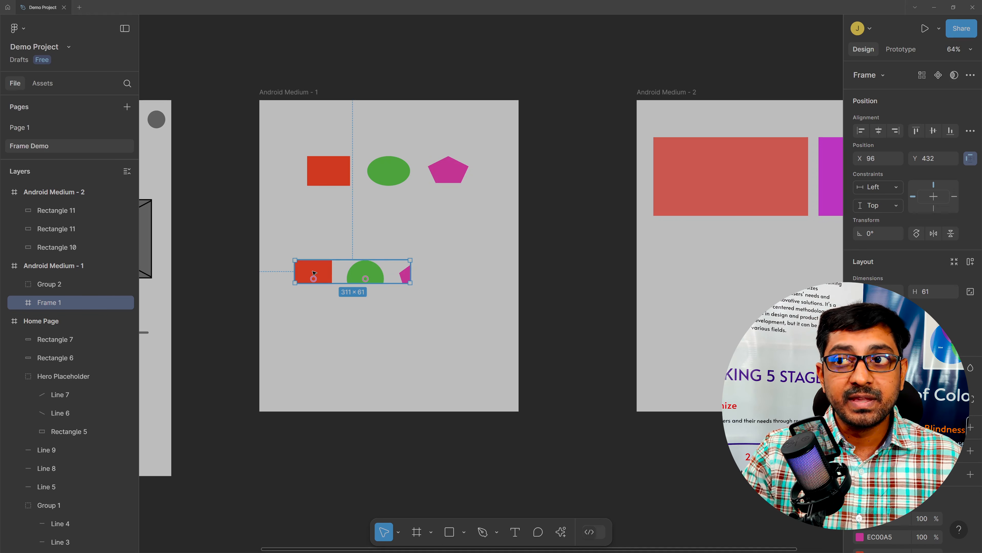
pyautogui.moveTo(314, 273); pyautogui.dragTo(349, 453)
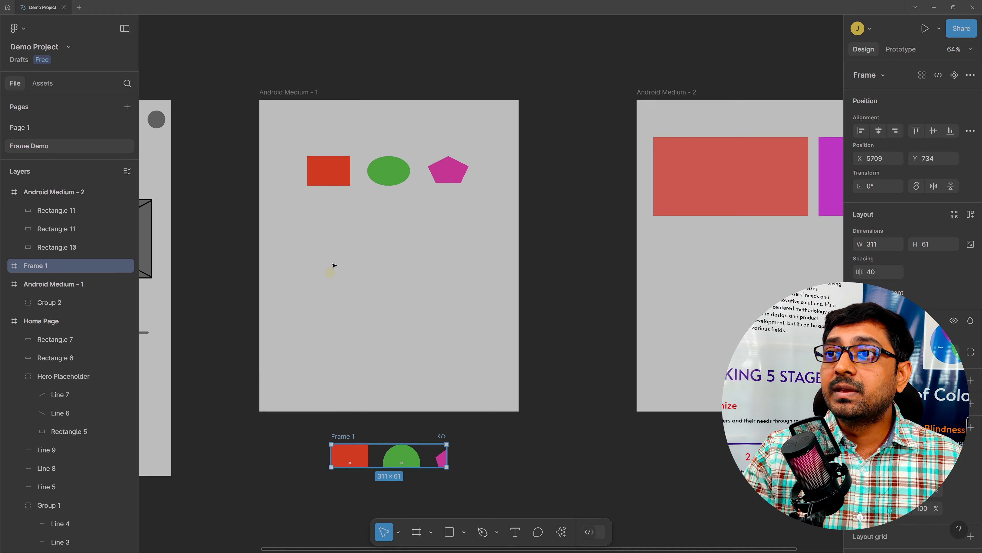
pyautogui.moveTo(334, 266); pyautogui.dragTo(355, 260)
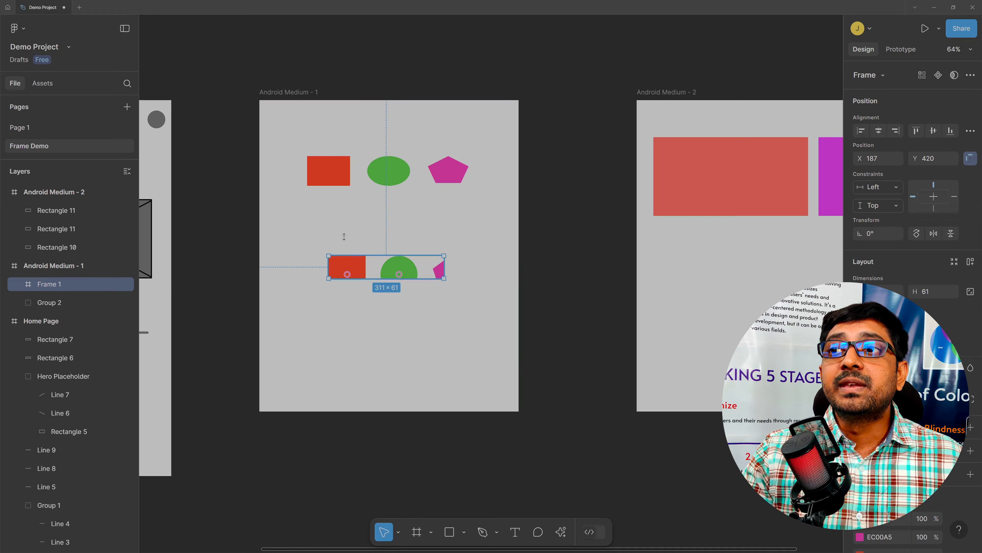
# - Expand the upper shape group in the layer list of Android Medium - 1 and ungroup it
pyautogui.click(340, 171)
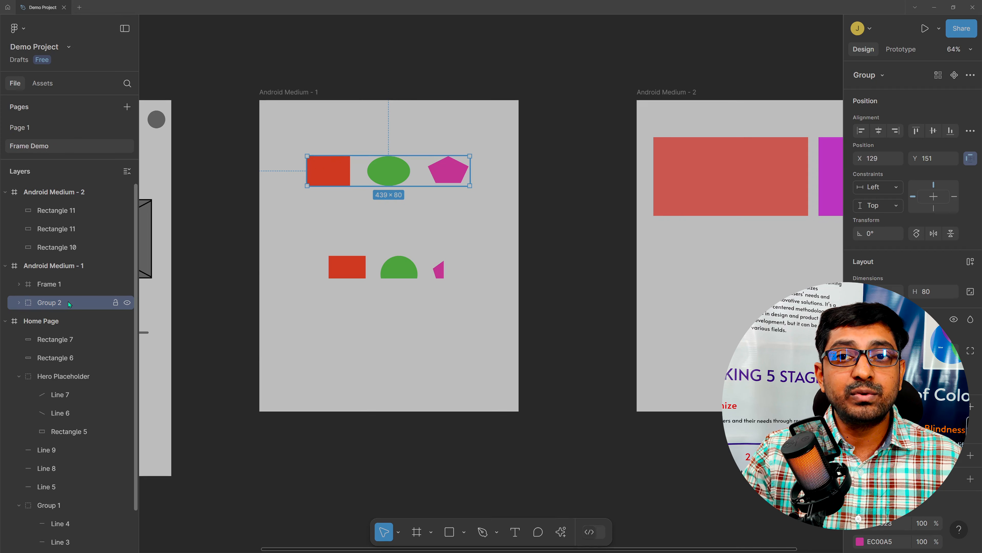
pyautogui.click(18, 302)
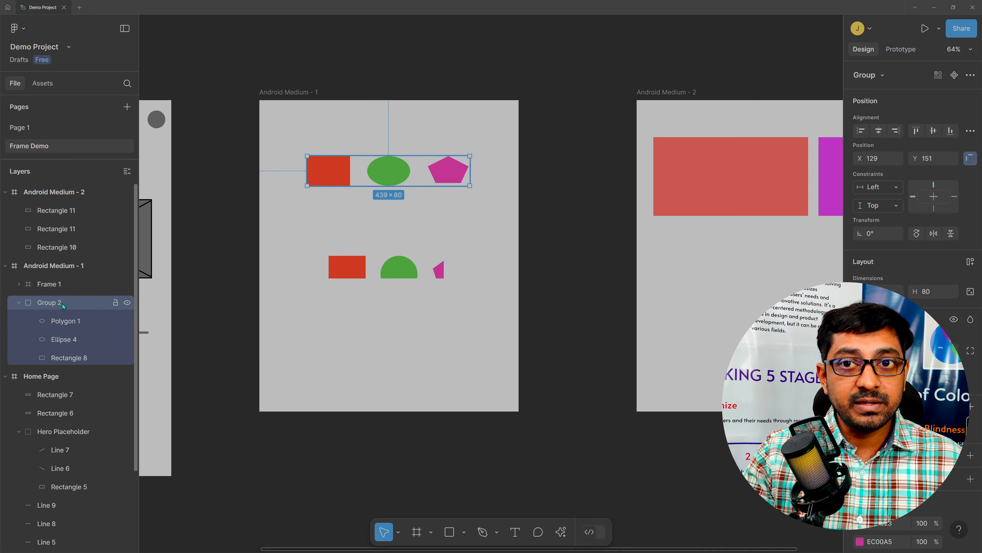
pyautogui.rightClick(332, 171)
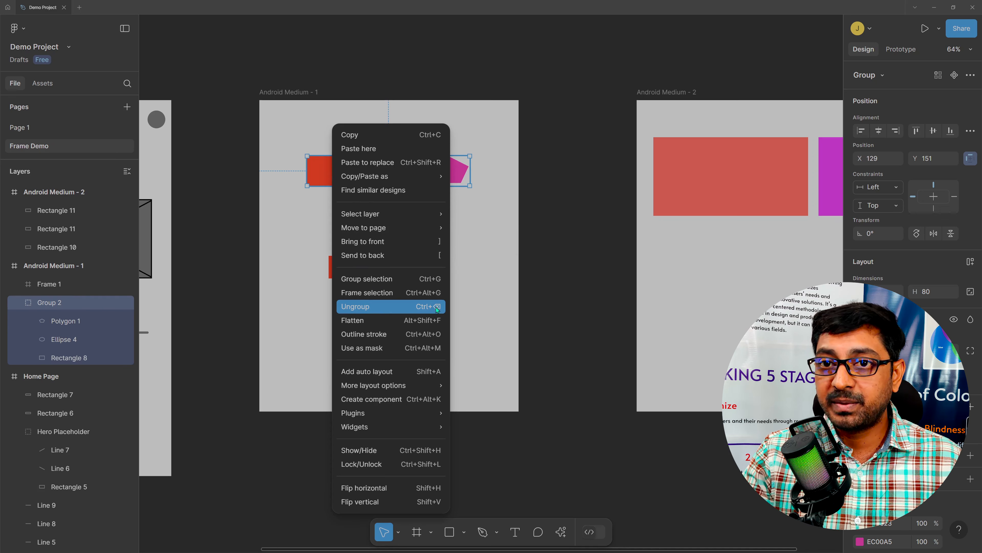
pyautogui.moveTo(340, 176)
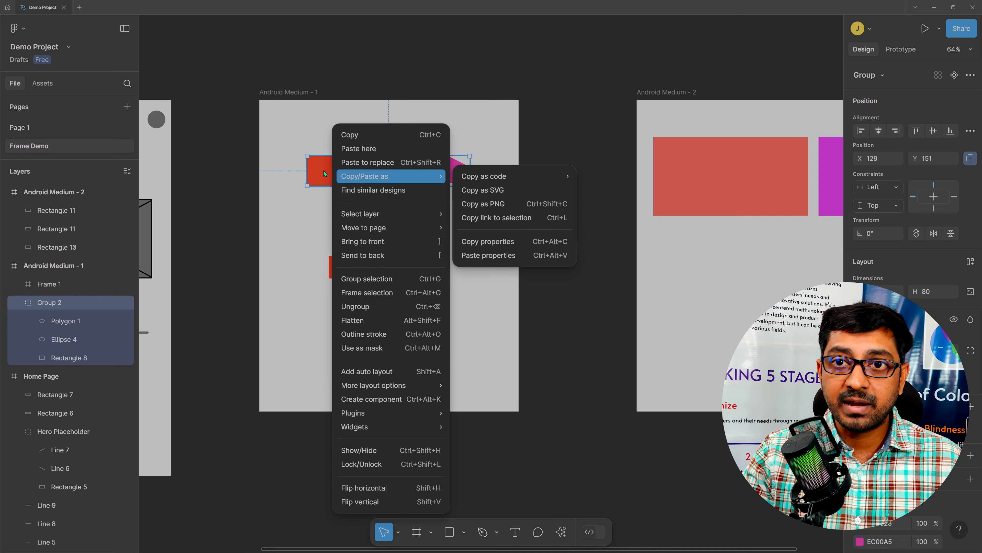
pyautogui.click(106, 301)
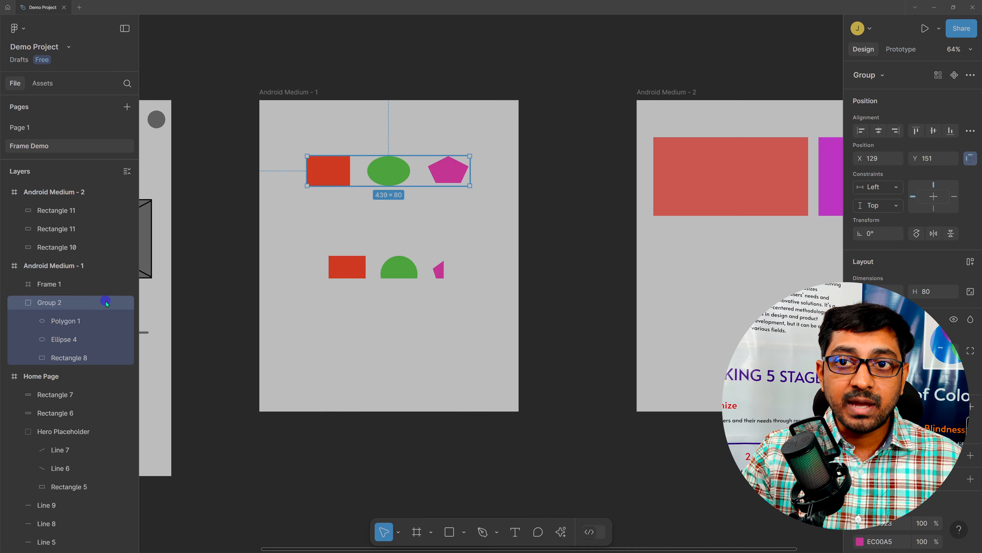
pyautogui.rightClick(106, 301)
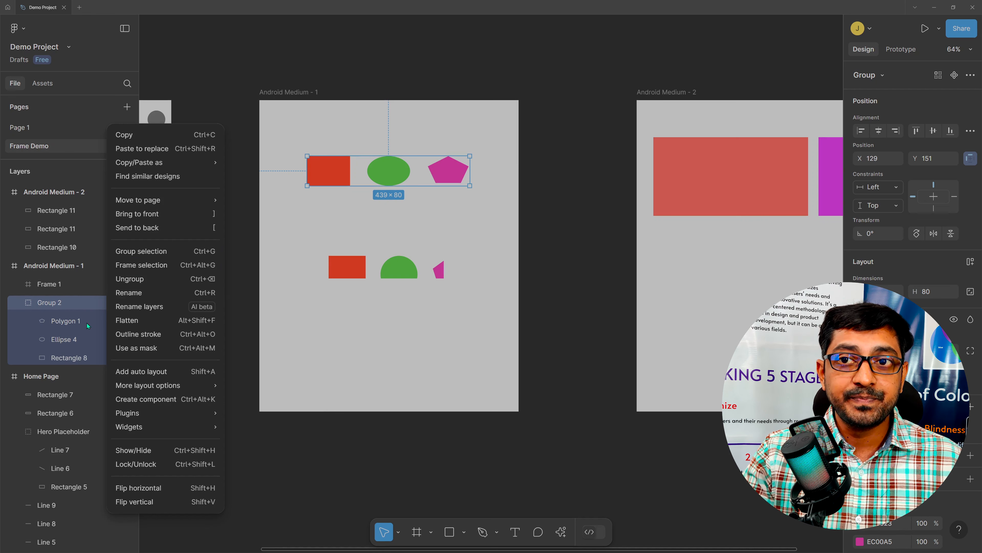
pyautogui.click(135, 278)
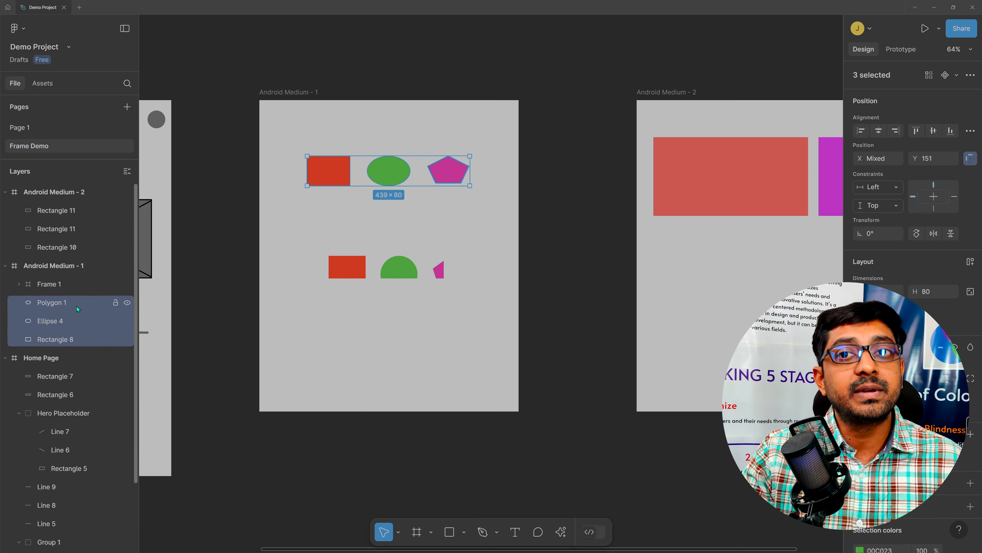
# - Expand the lower clipped frame in the layer list, ungroup it into its three shapes, and deselect them
pyautogui.click(347, 270)
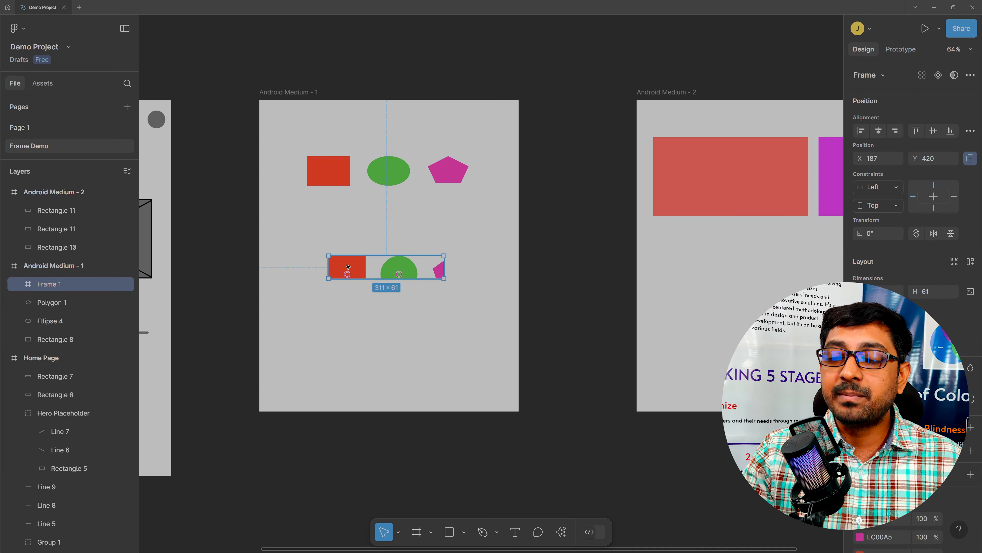
pyautogui.click(15, 284)
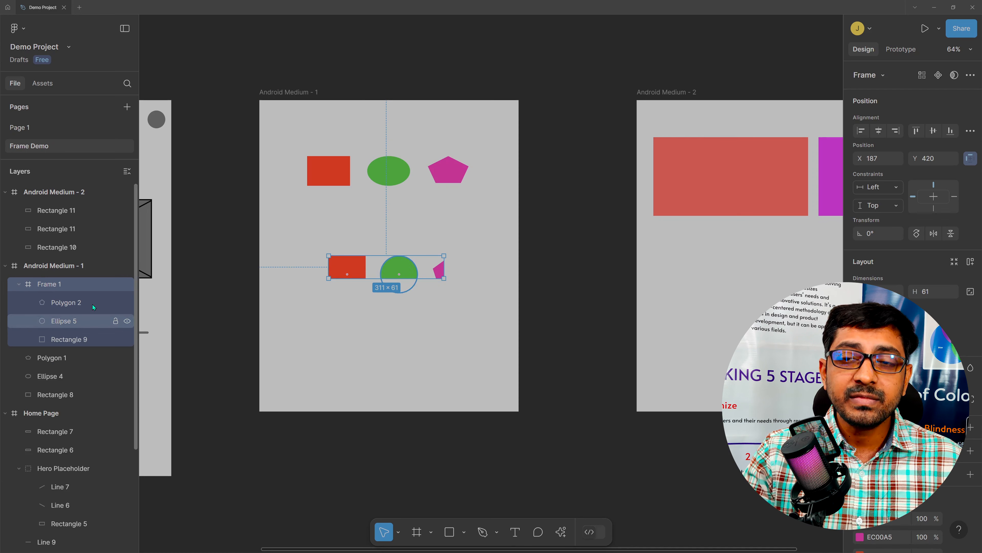
pyautogui.rightClick(105, 284)
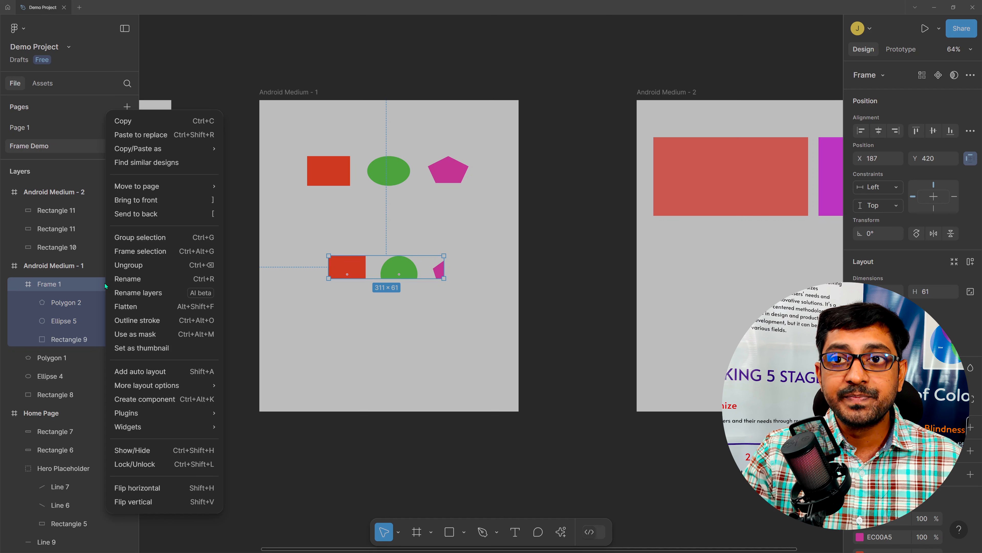
pyautogui.click(157, 266)
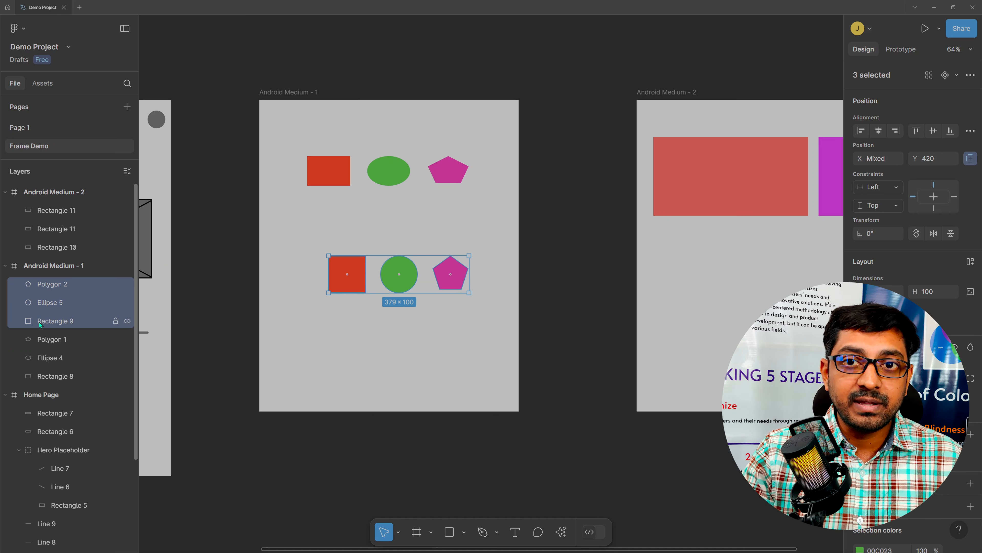
pyautogui.click(390, 329)
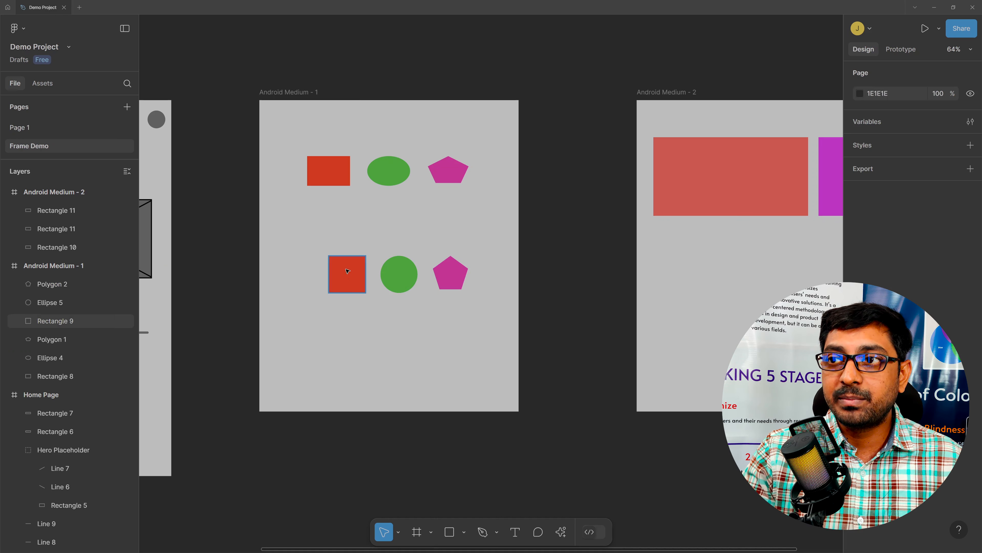
# - Reposition the red square to about X 56, Y 411, the circle upward, the upper pentagon right, and the red rectangle to about X 56, Y 240
pyautogui.moveTo(343, 267); pyautogui.dragTo(294, 263)
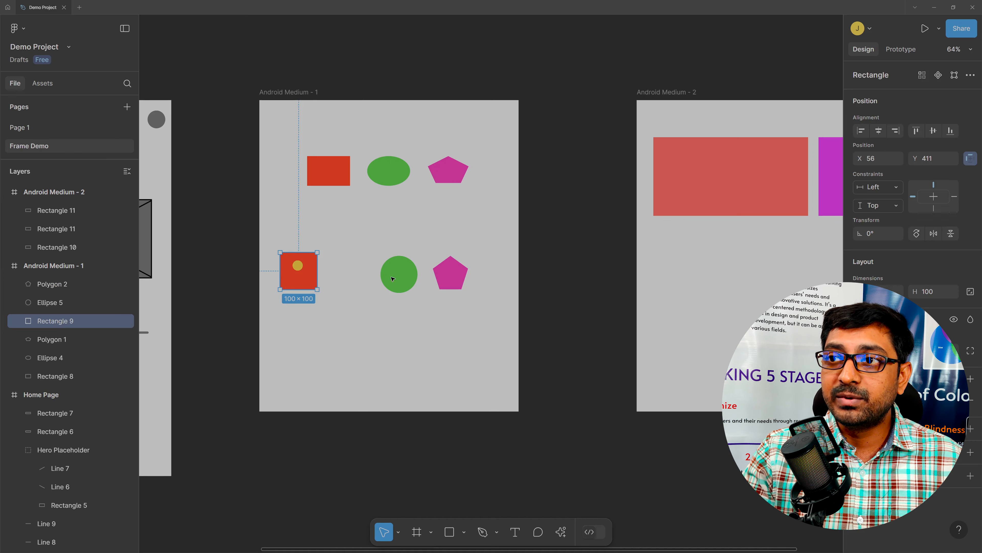
pyautogui.moveTo(401, 269); pyautogui.dragTo(405, 238)
pyautogui.click(448, 169)
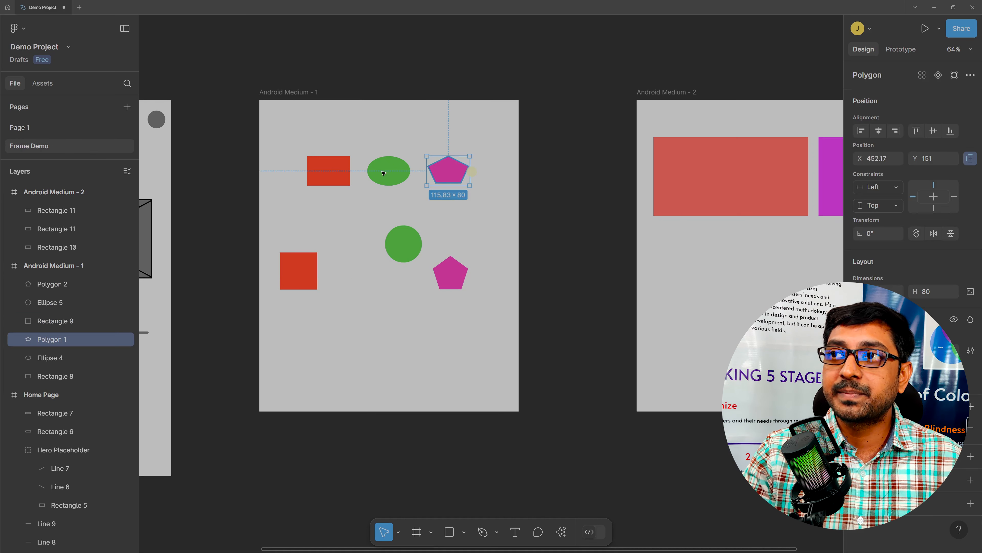
pyautogui.moveTo(447, 169); pyautogui.dragTo(476, 172)
pyautogui.moveTo(327, 171); pyautogui.dragTo(300, 203)
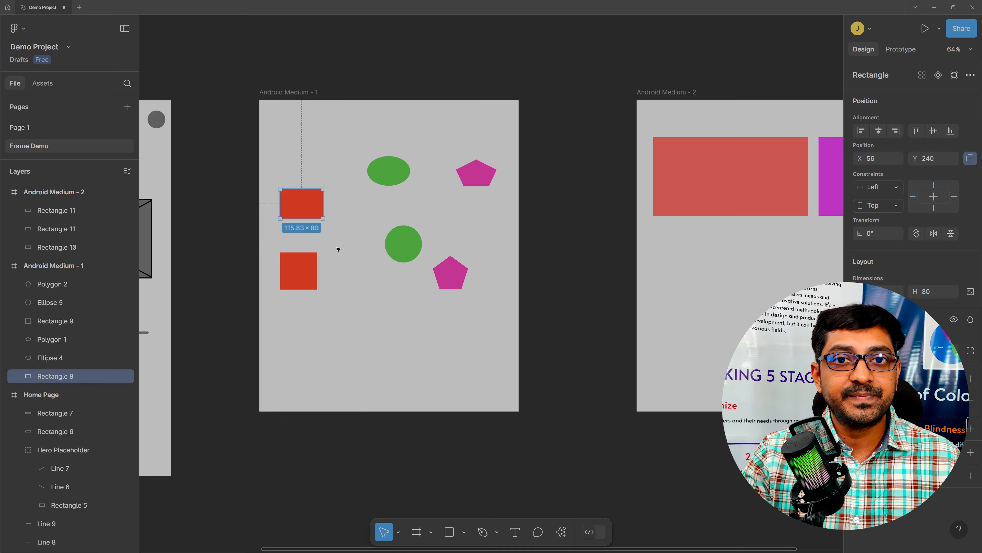